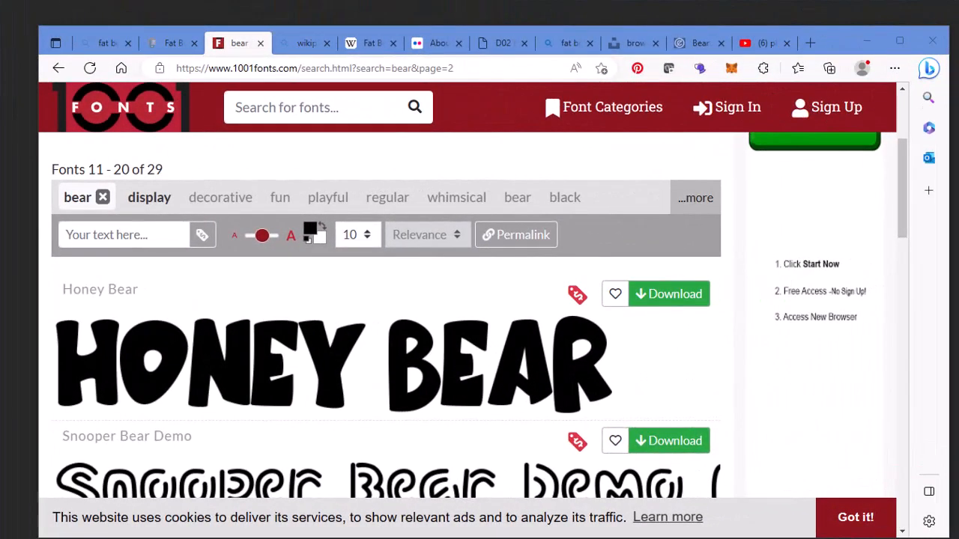
- Download the Honey Bear font from the bear font search results
left_click(650, 298)
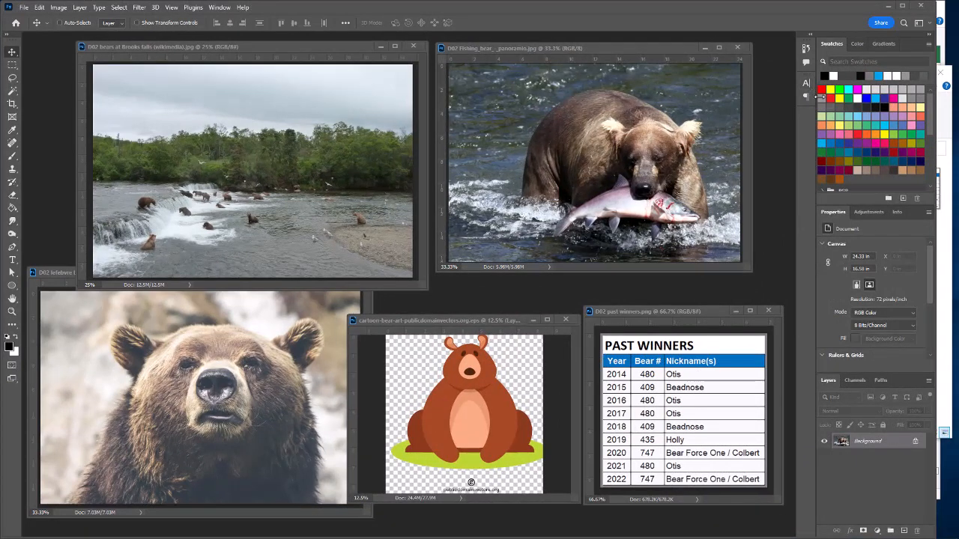
- In Photoshop, create a Letter print document, 8.5 x 11 in at 300 ppi, and reposition and enlarge its window to show the whole page
left_click(24, 10)
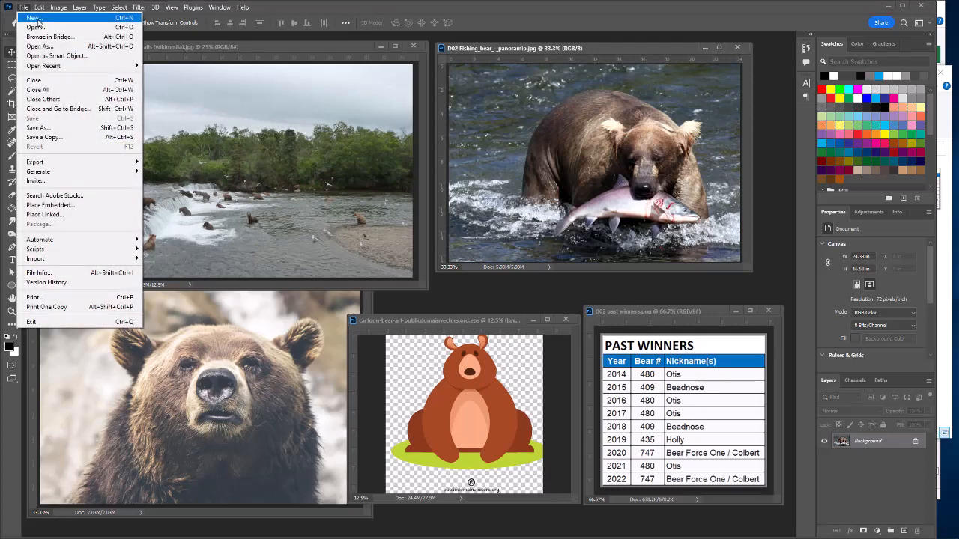
left_click(38, 19)
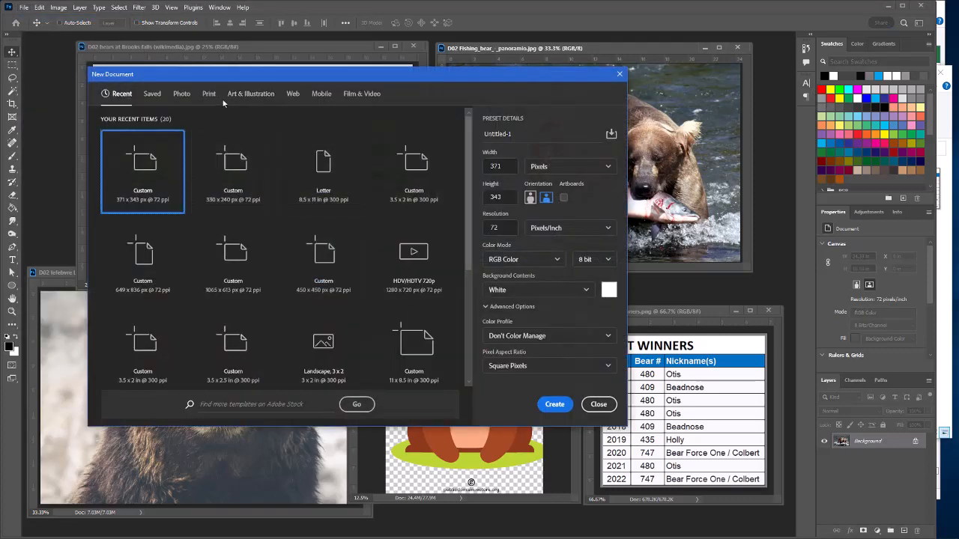
left_click(209, 95)
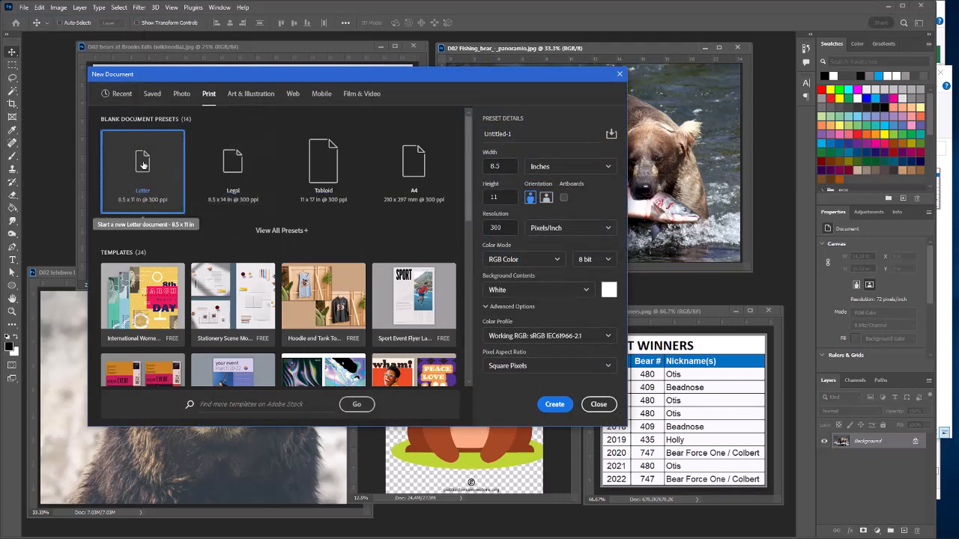
left_click(557, 405)
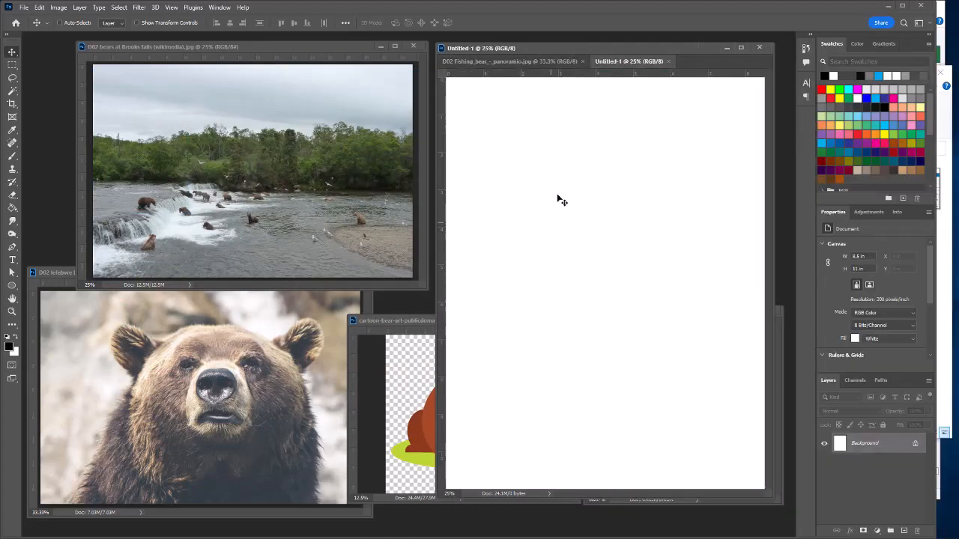
left_click_drag(586, 49, 511, 55)
left_click_drag(700, 96, 747, 97)
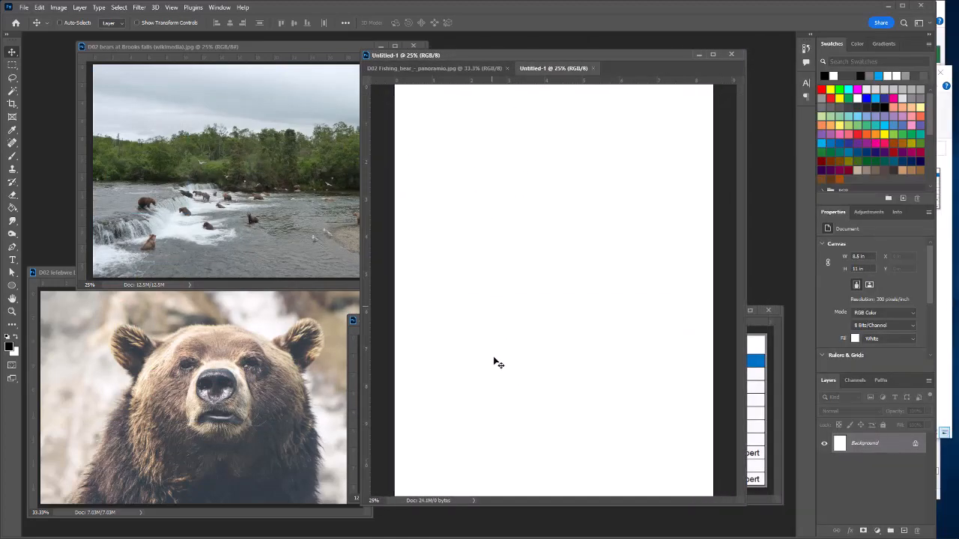
left_click_drag(485, 507, 492, 525)
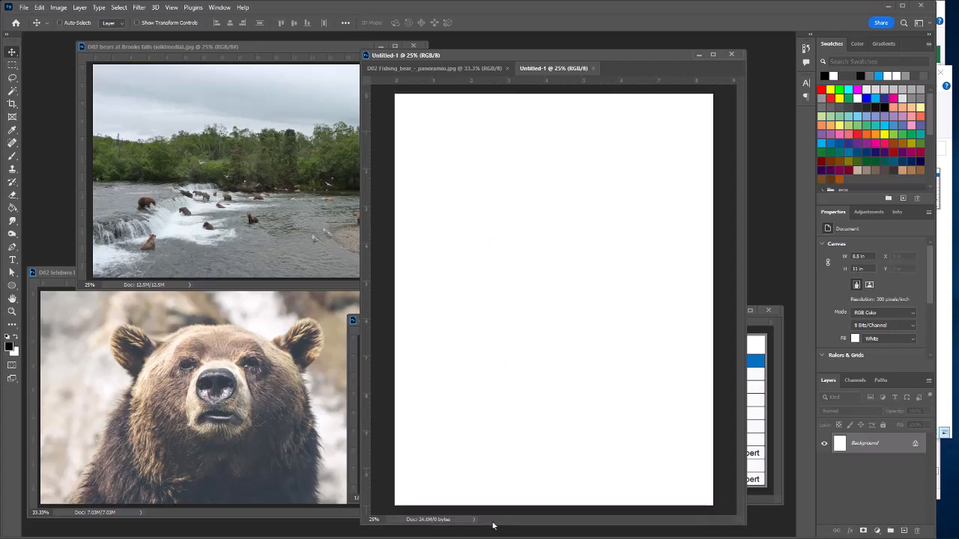
- Add a guide layout with 3 columns, 0.25 in gutter and 0.5 in margins, plus a horizontal guide at about 4 in
left_click(171, 7)
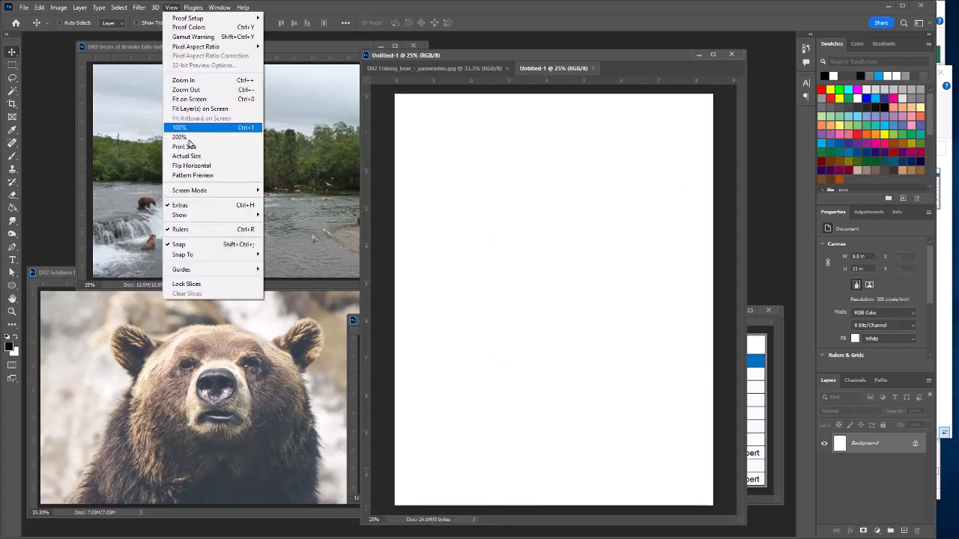
mouse_move(208, 274)
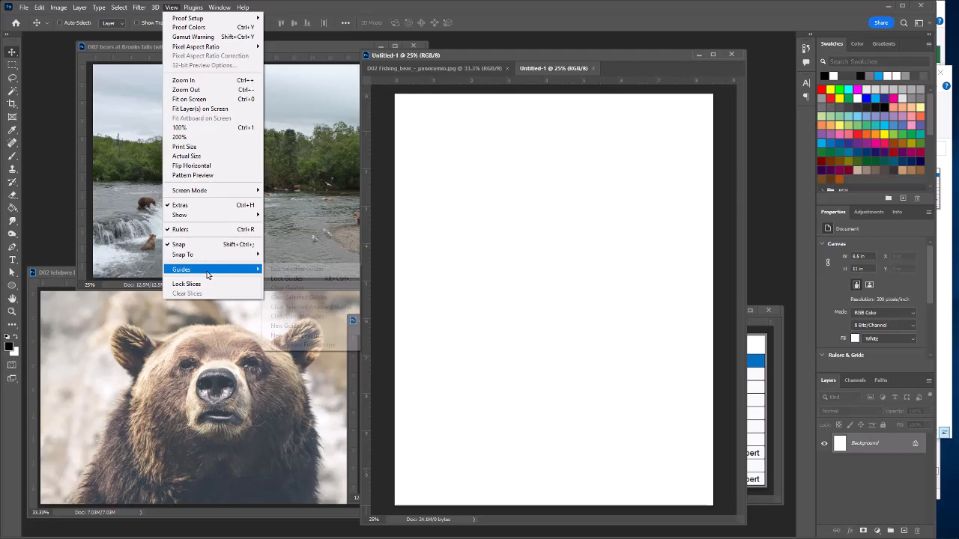
left_click(295, 336)
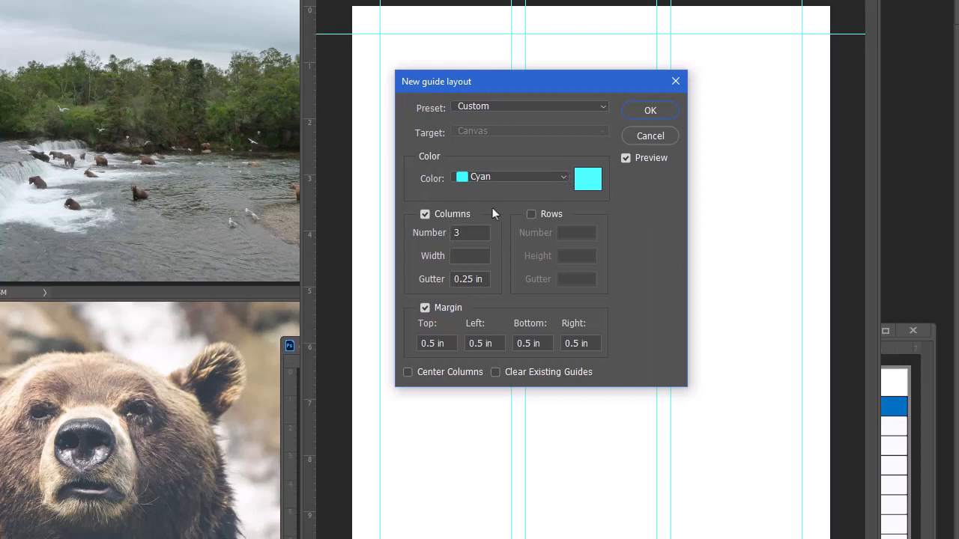
double_click(456, 233)
key("BackSpace")
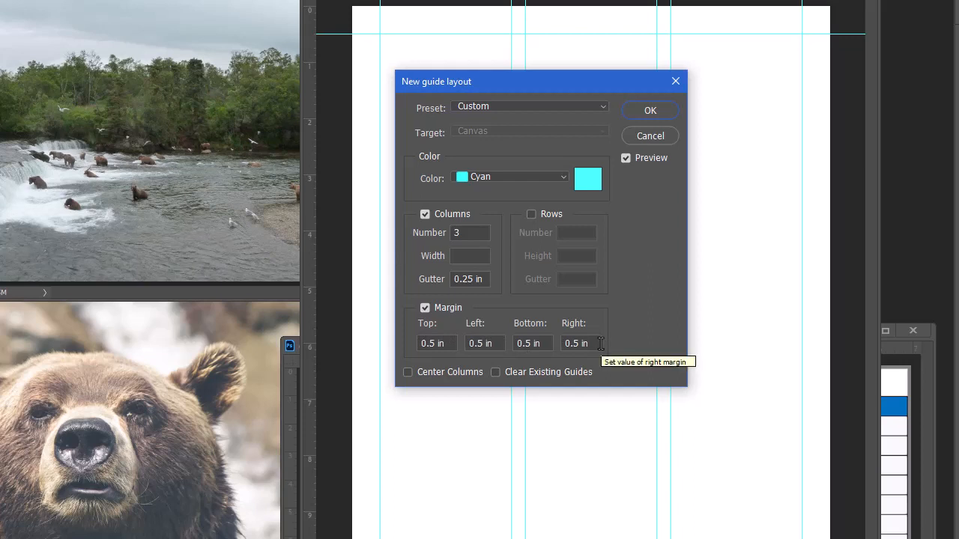
left_click(642, 112)
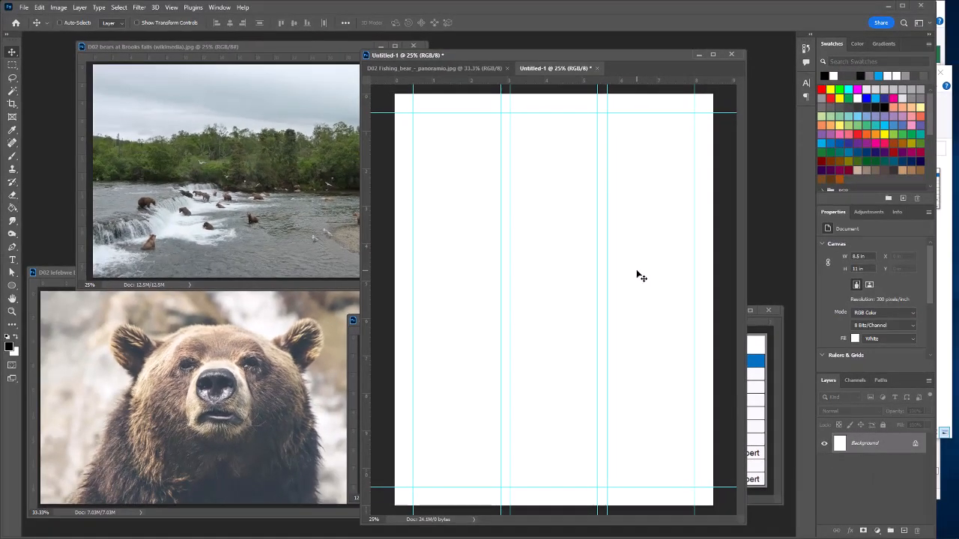
left_click_drag(452, 83, 456, 244)
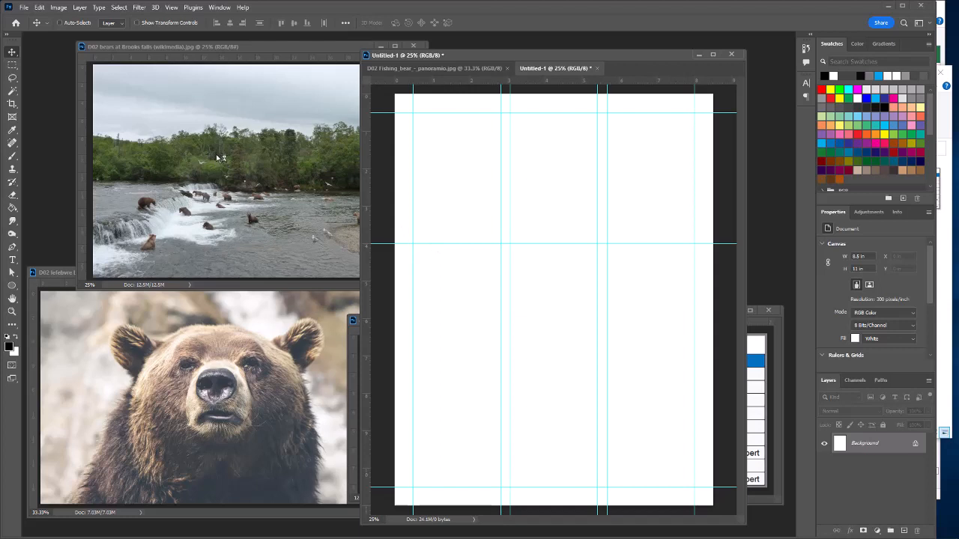
- Copy the Brooks Falls bears photo layer into the blank letter document
left_click(257, 153)
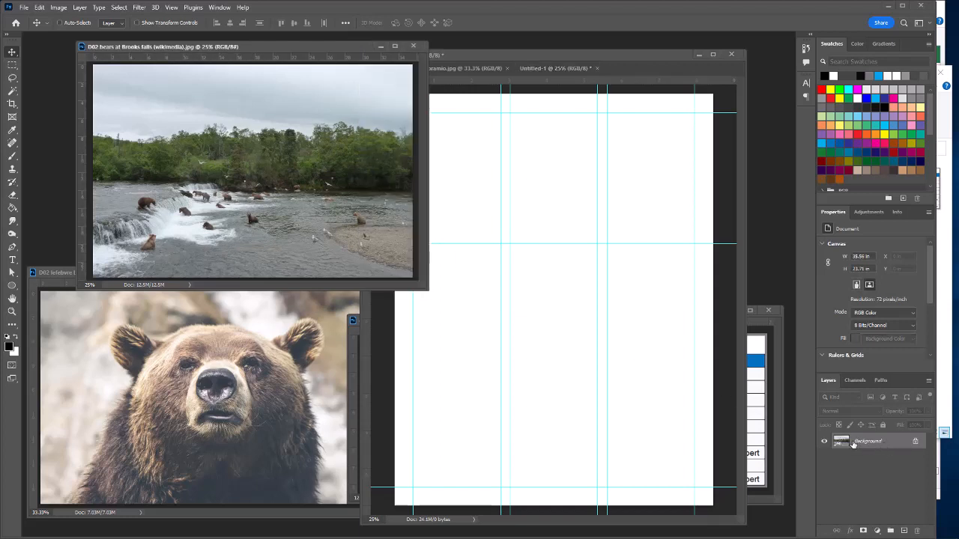
left_click_drag(844, 443, 520, 204)
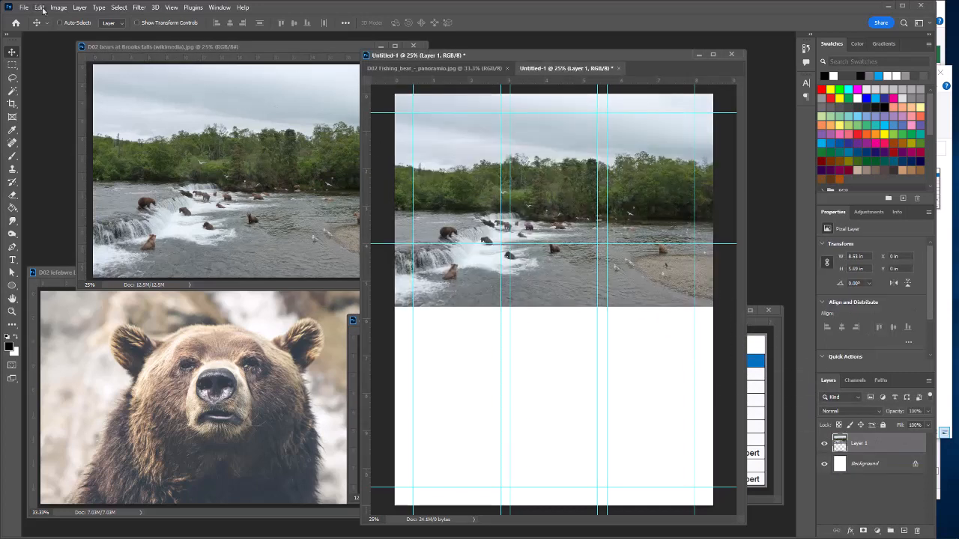
- Scale the Brooks Falls photo to about 93% and move it up to cover the area between the top margin and 4 in guides
left_click(40, 8)
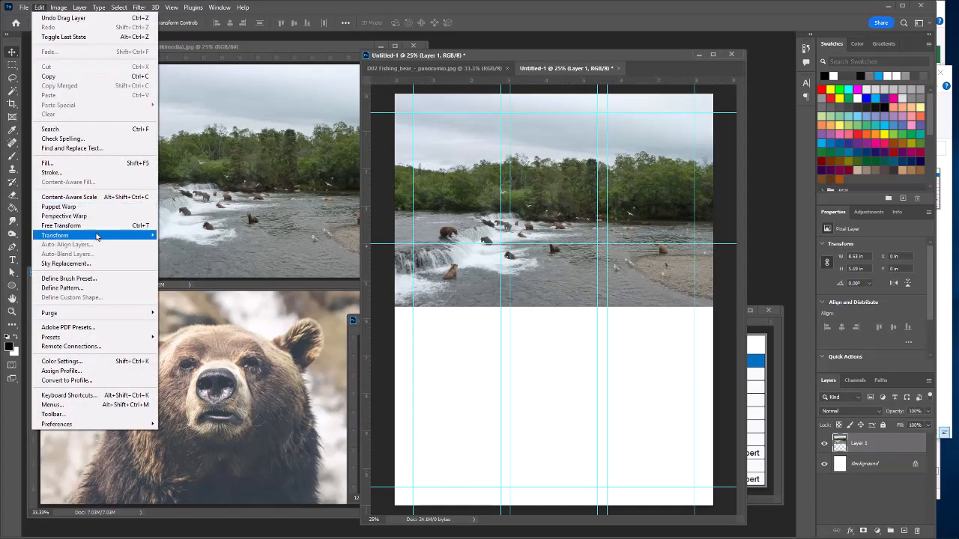
mouse_move(153, 238)
left_click(173, 250)
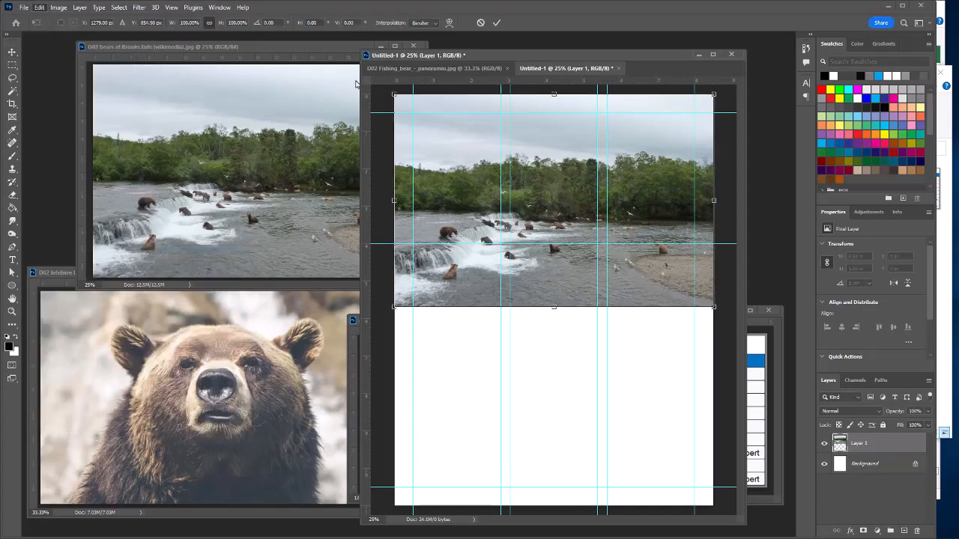
left_click_drag(395, 95, 415, 111)
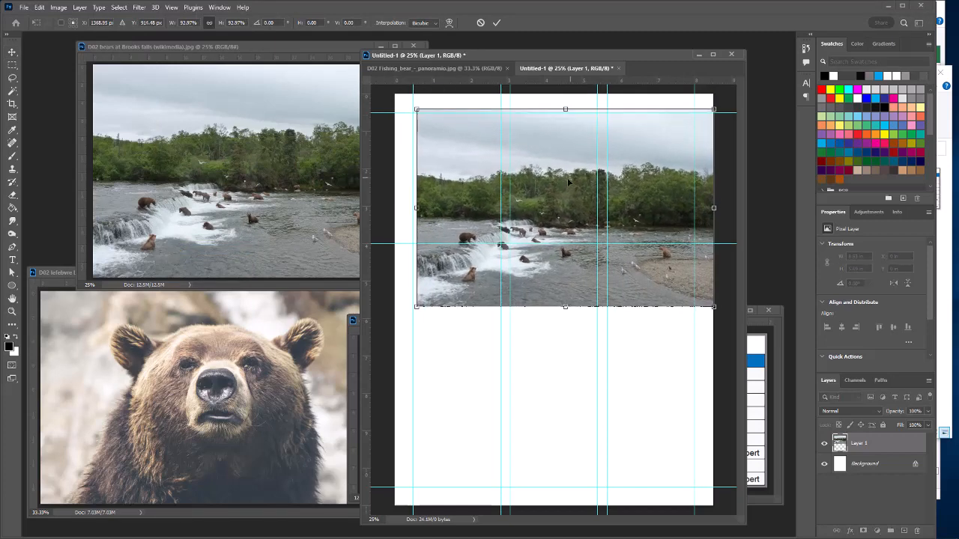
left_click_drag(566, 185, 553, 145)
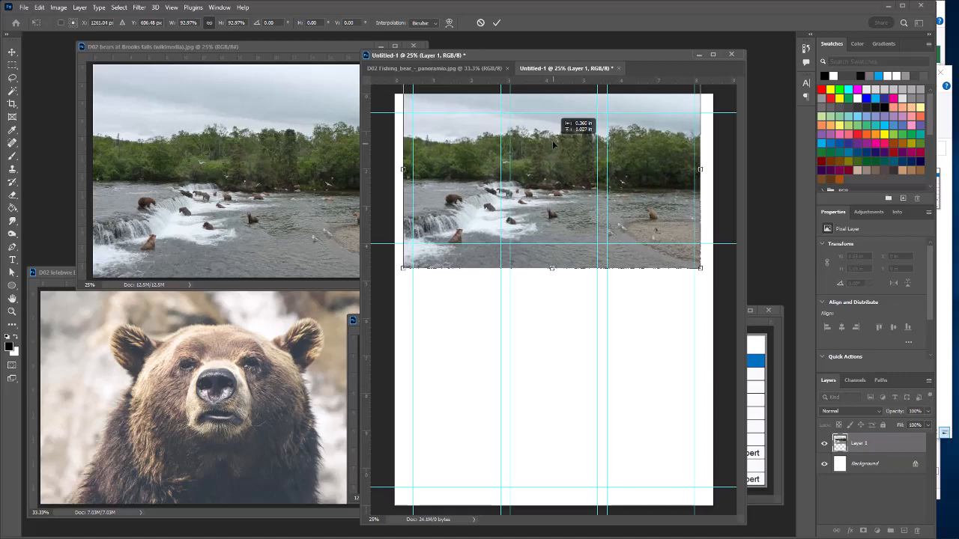
left_click_drag(553, 145, 553, 145)
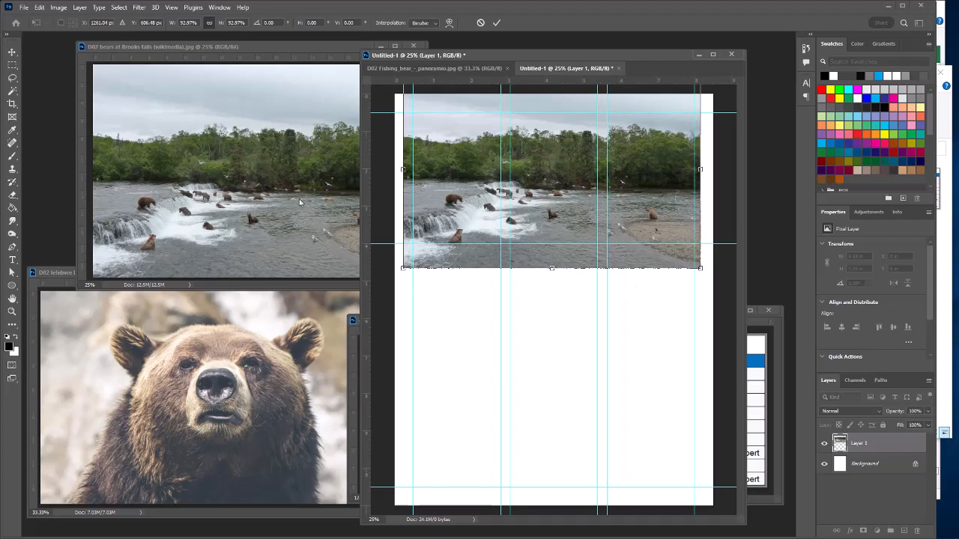
- Mask the photo to a 7.5 x 3.5 in rectangle bounded by the margin guides and the 4 in guide
left_click(12, 65)
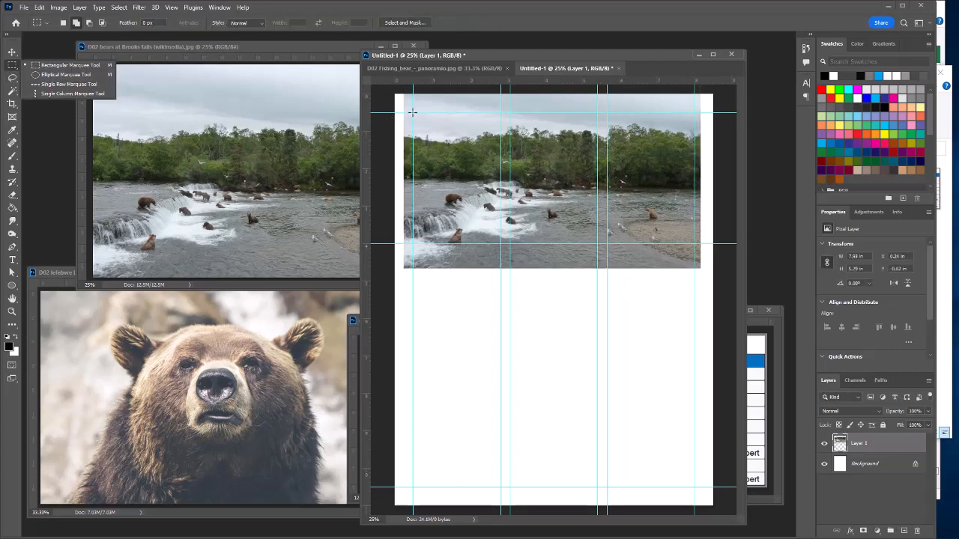
left_click_drag(415, 112, 696, 245)
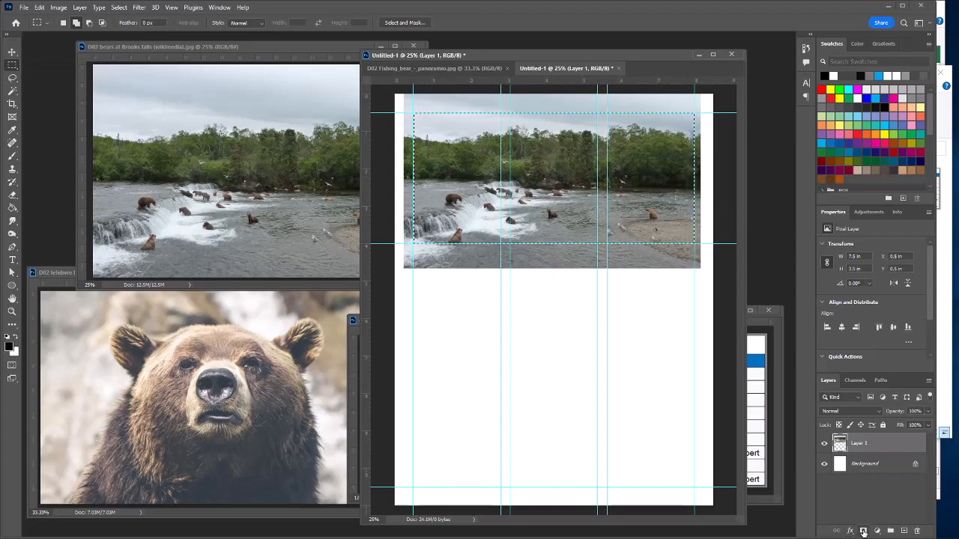
left_click(864, 531)
- Add the title text "WHAT IS" in the Honey Bear font over the upper-left area of the photo
left_click(12, 261)
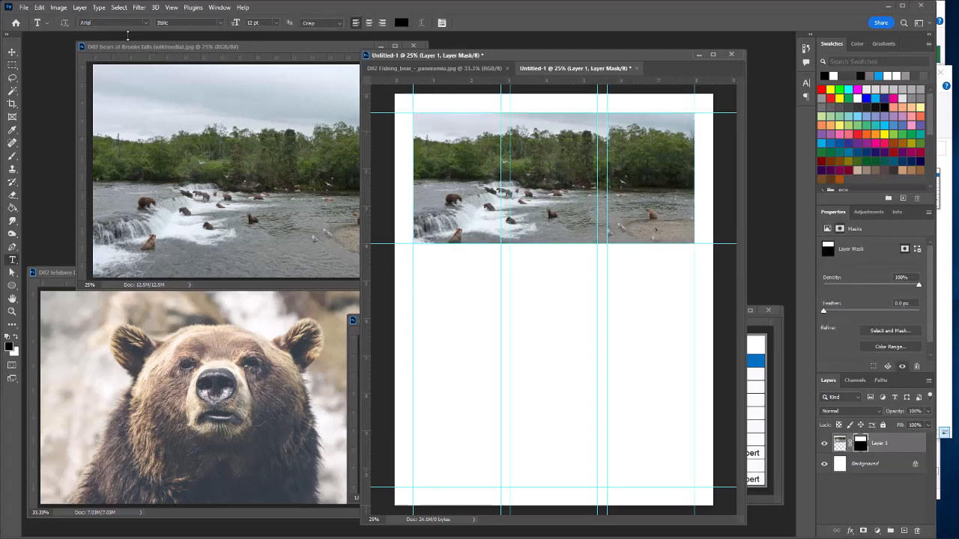
left_click(146, 23)
key("BackSpace")
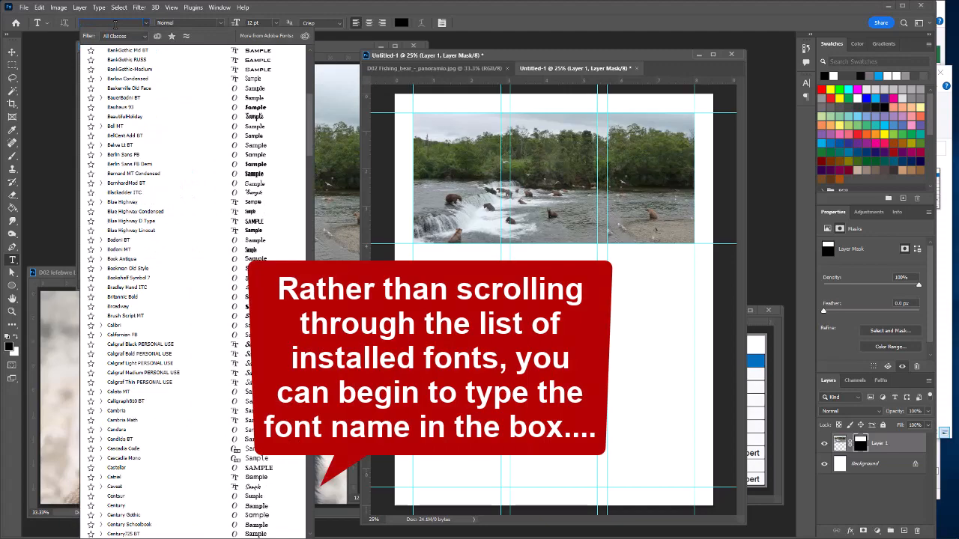
type("ho")
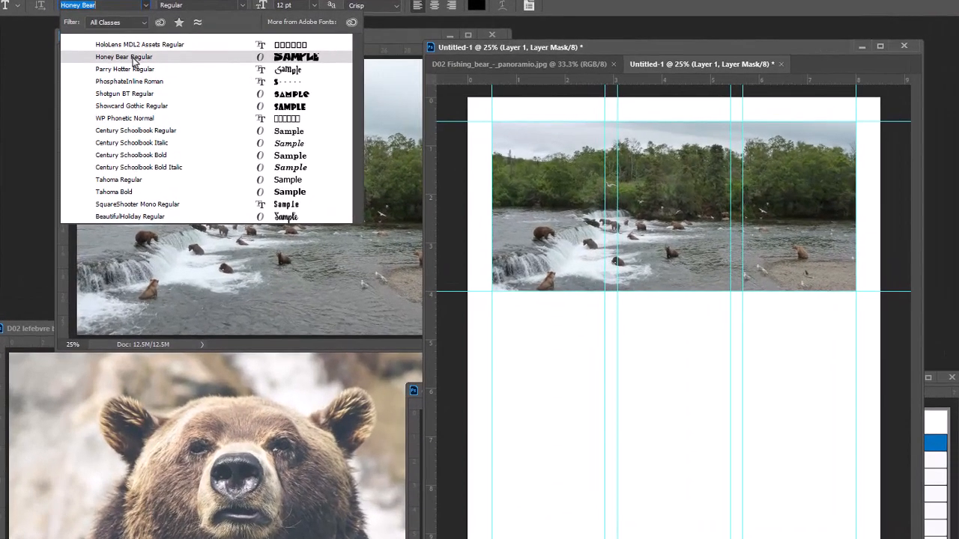
left_click(133, 62)
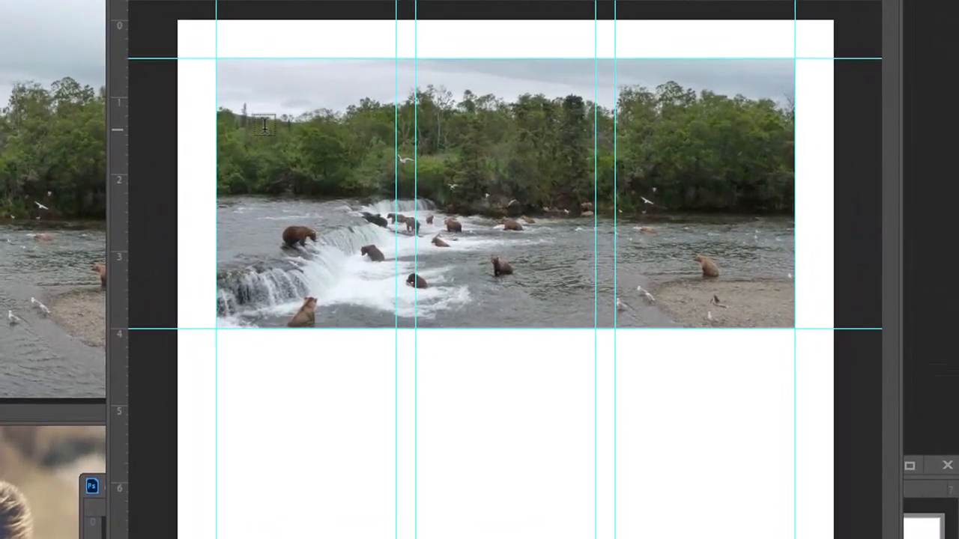
left_click(409, 148)
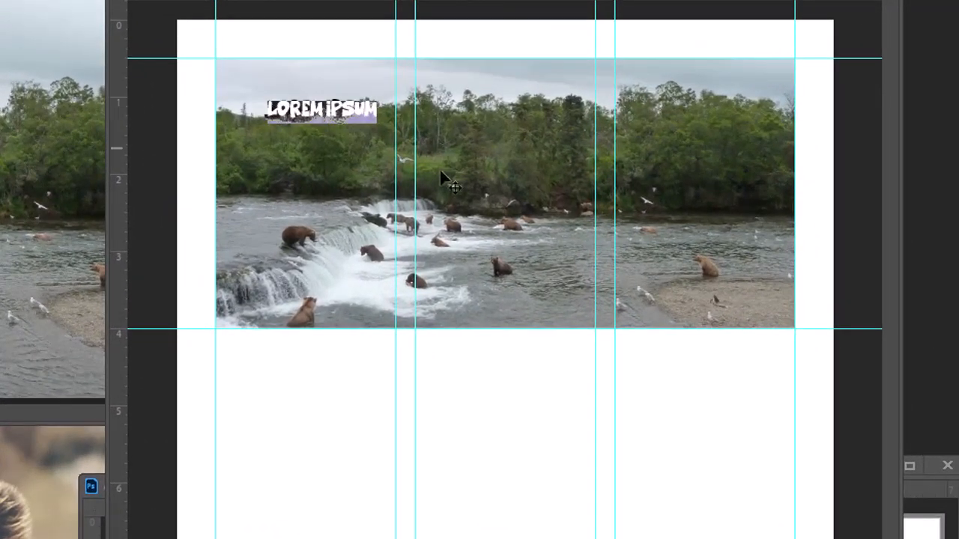
type("WHAT IS")
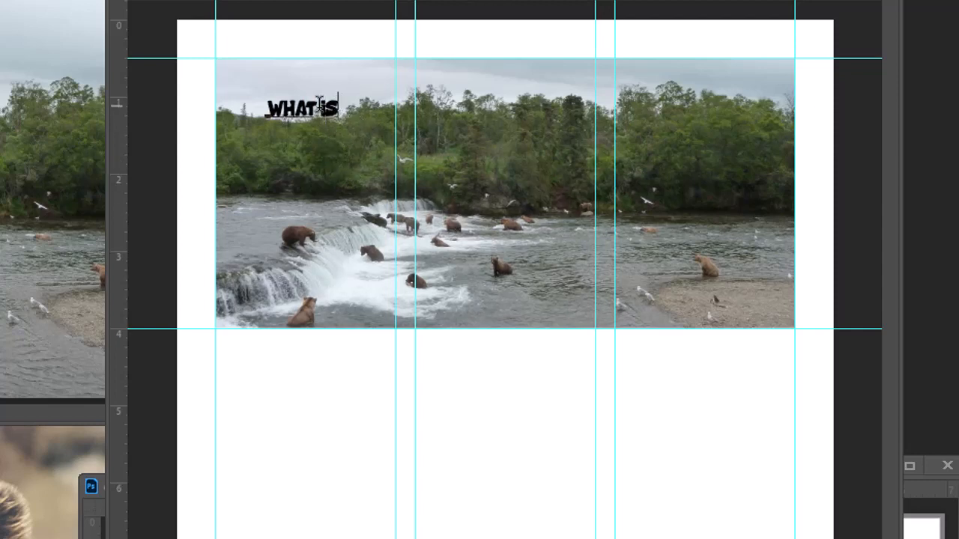
- Enlarge the "WHAT IS" title to span most of the first column and colour it white
left_click_drag(341, 109, 255, 104)
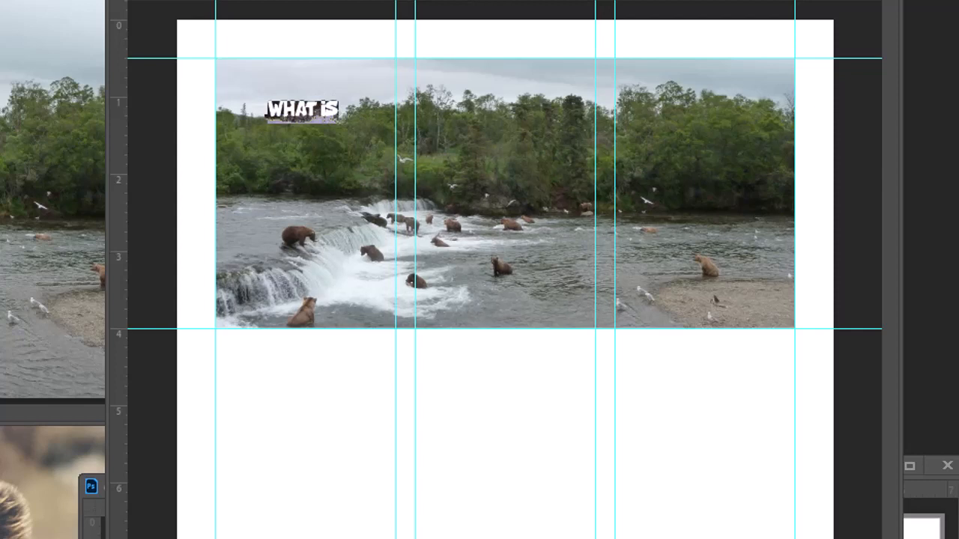
key("Return")
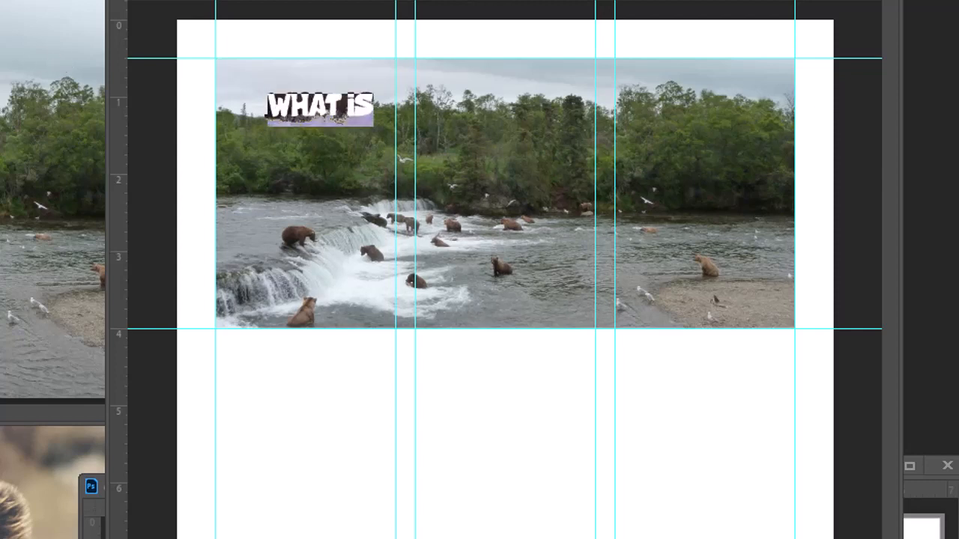
left_click(69, 60)
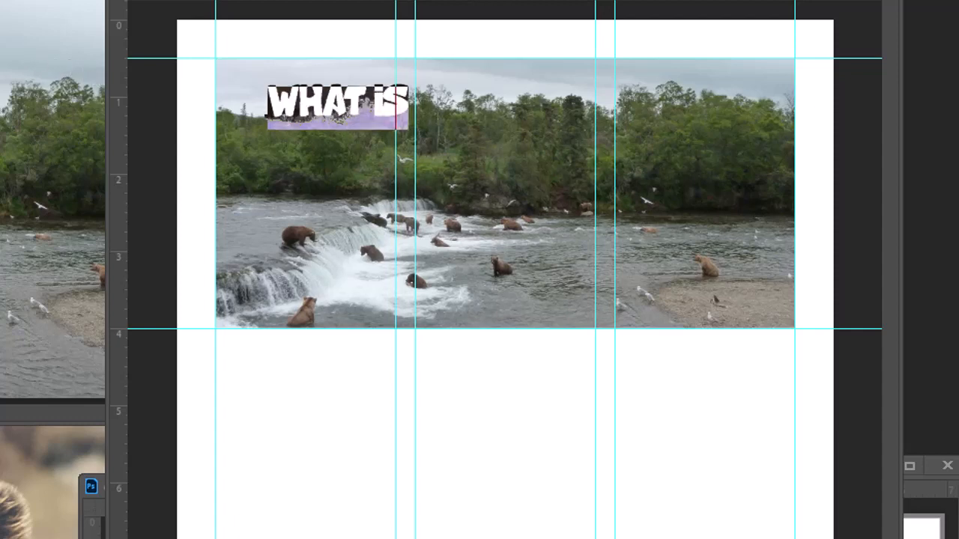
left_click(337, 2)
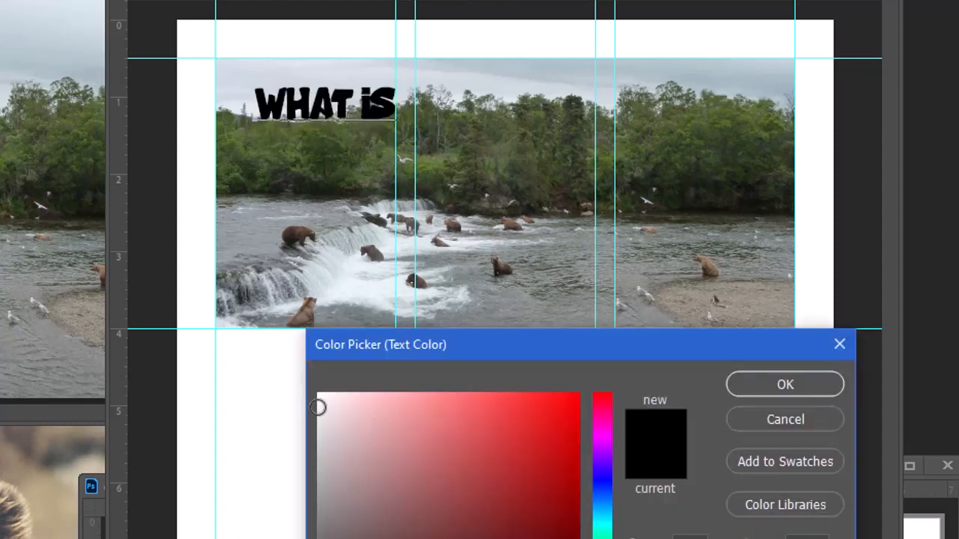
left_click(318, 393)
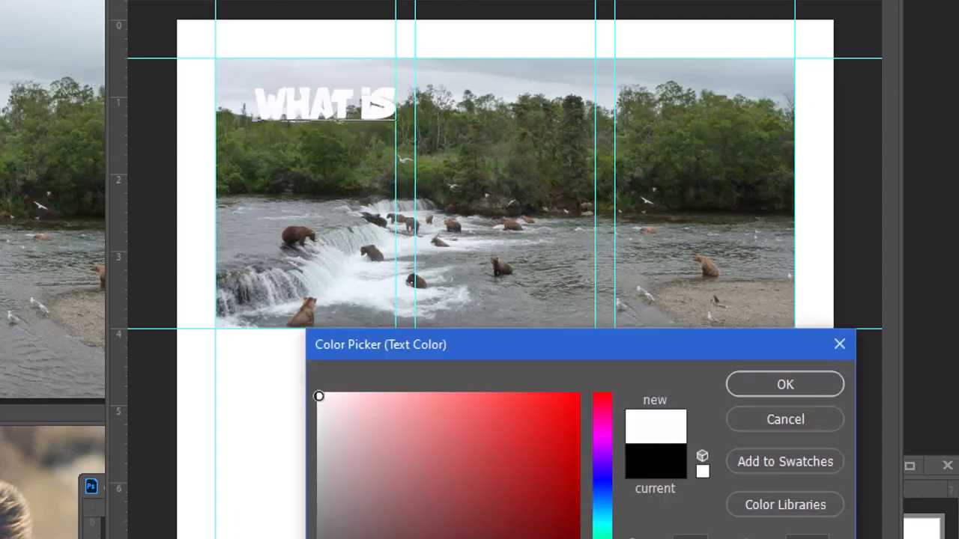
left_click(784, 386)
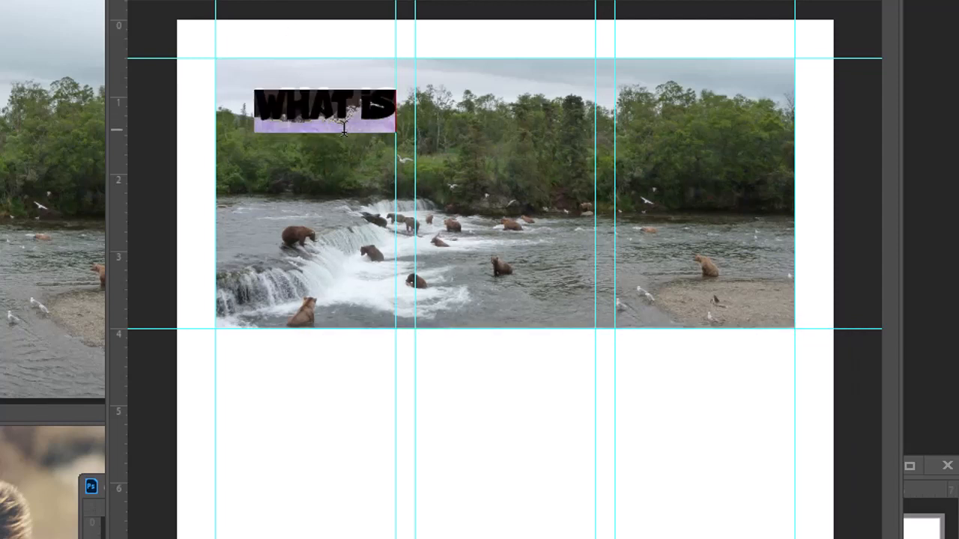
left_click(313, 113)
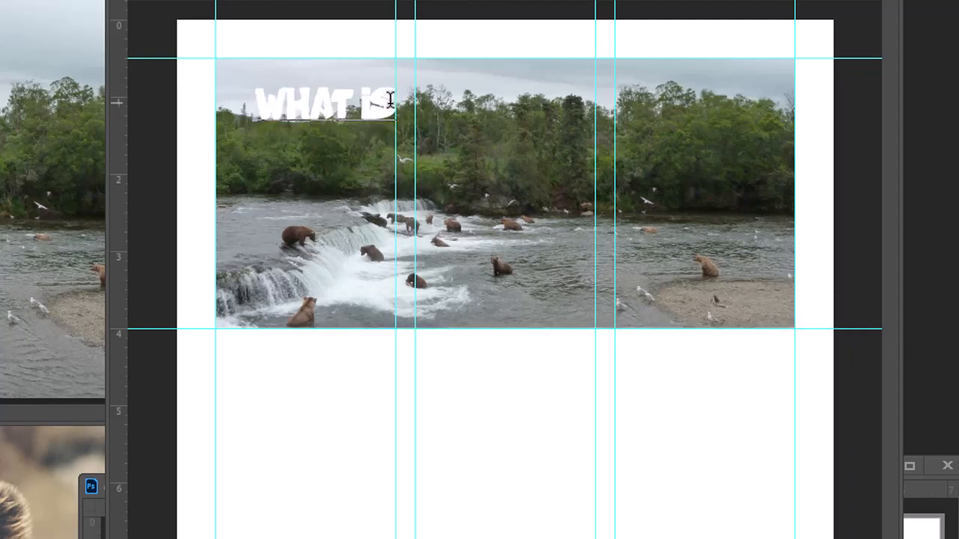
- Duplicate the "WHAT IS" title below the original and change the copy's text to "FAT BEAR WEEK?"
key("ctrl+Return")
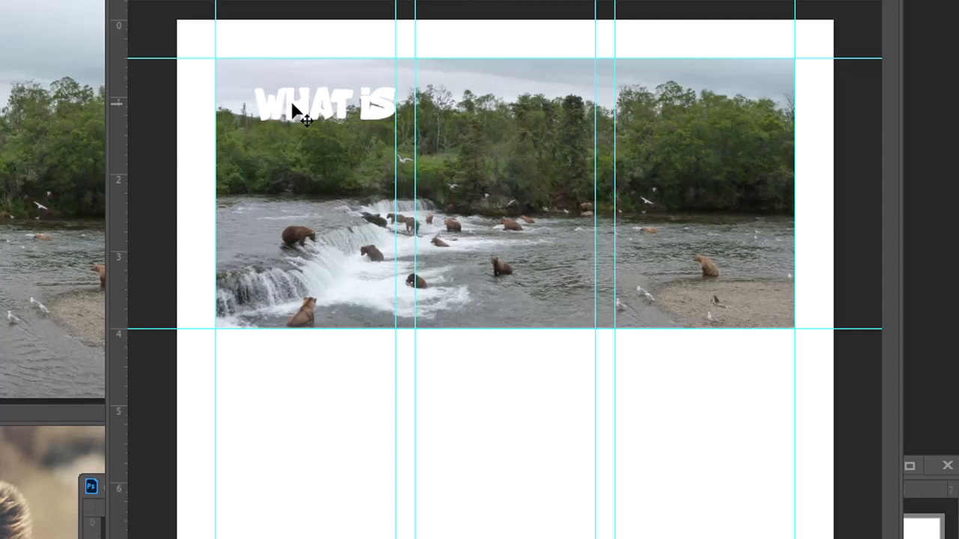
left_click_drag(305, 107, 305, 180)
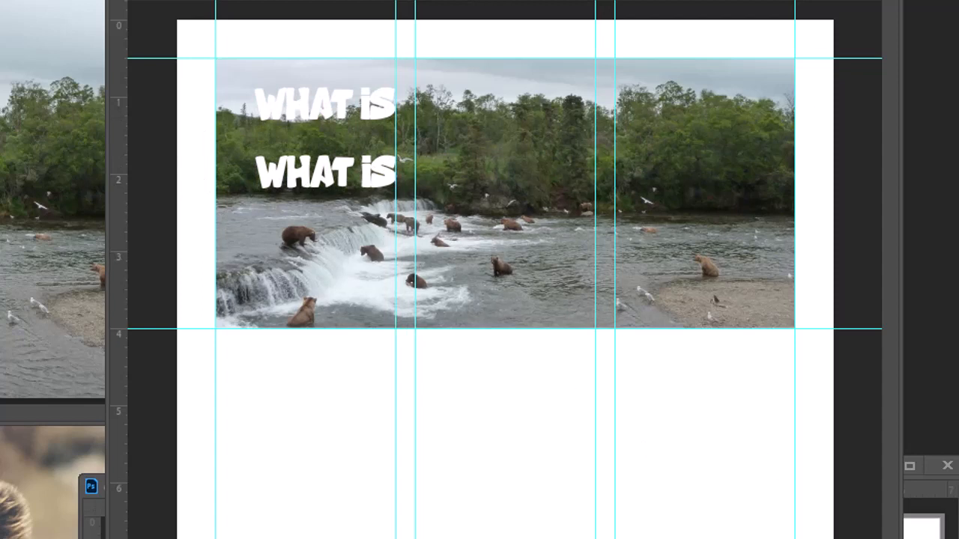
double_click(352, 157)
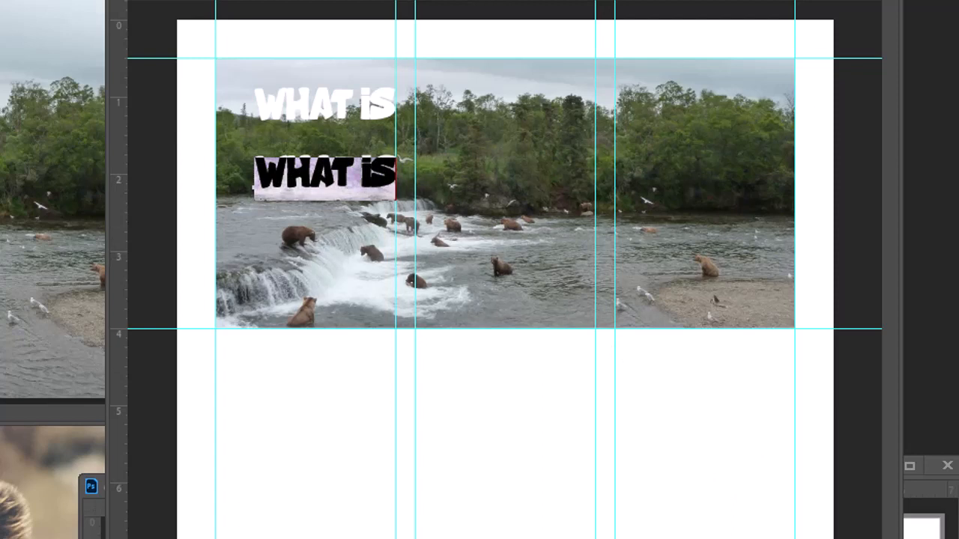
type("FAT BE")
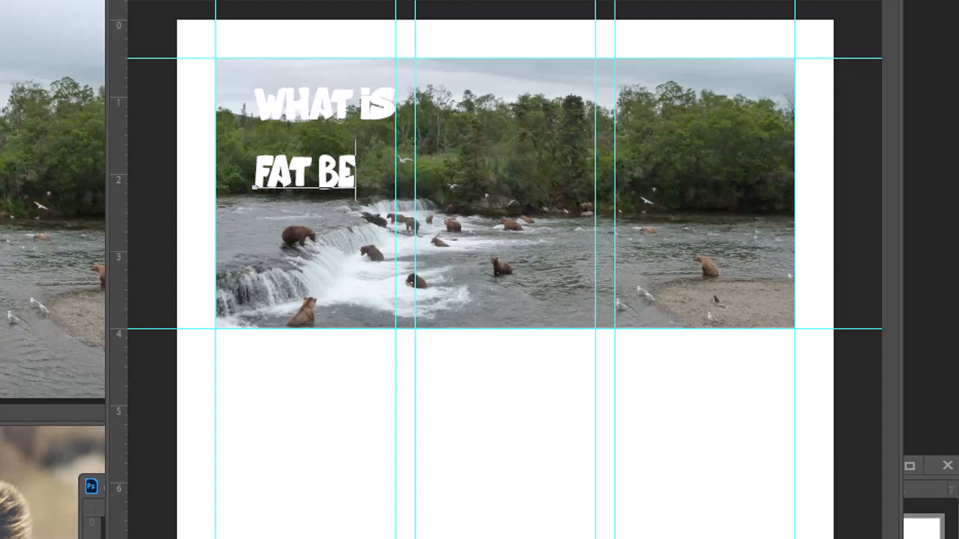
type("AR WEEK")
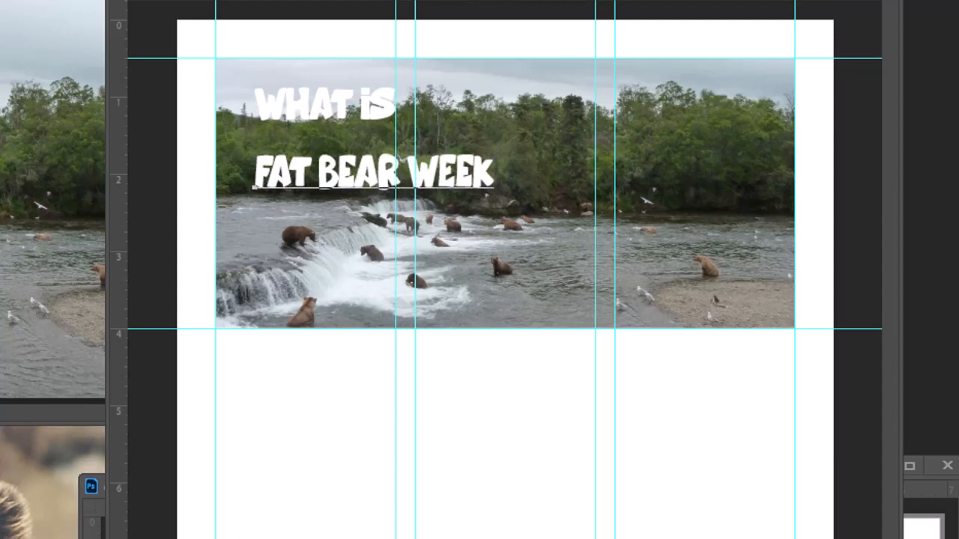
type("?")
- Enlarge "FAT BEAR WEEK?" to 48 pt and arrange both title lines closely stacked, with the larger line centred across the photo
key("ctrl+a")
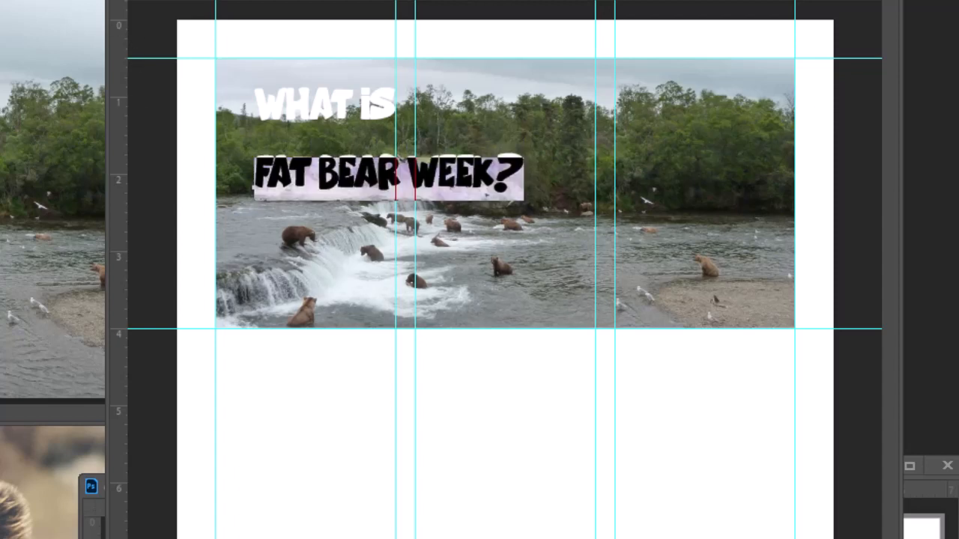
key("ctrl+shift+period")
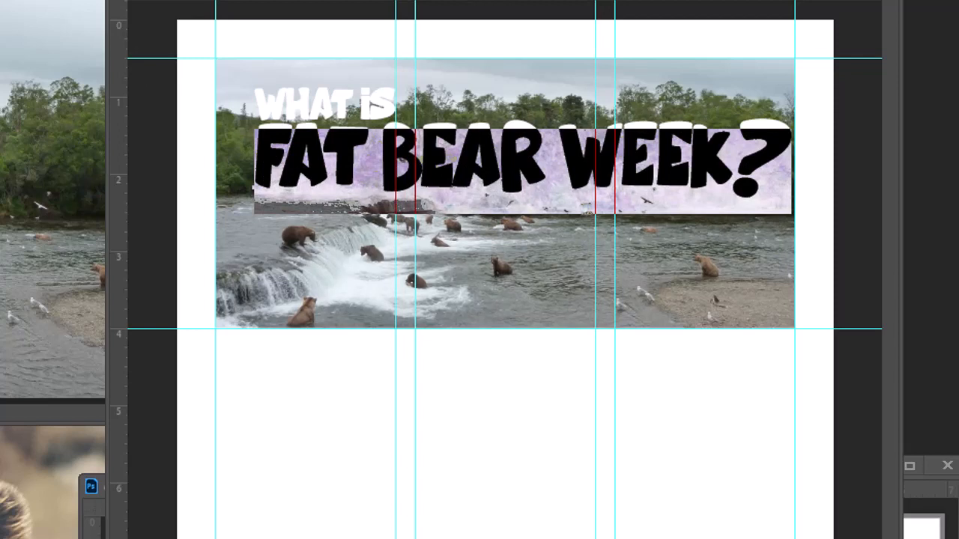
key("ctrl+Return")
left_click_drag(608, 175, 587, 181)
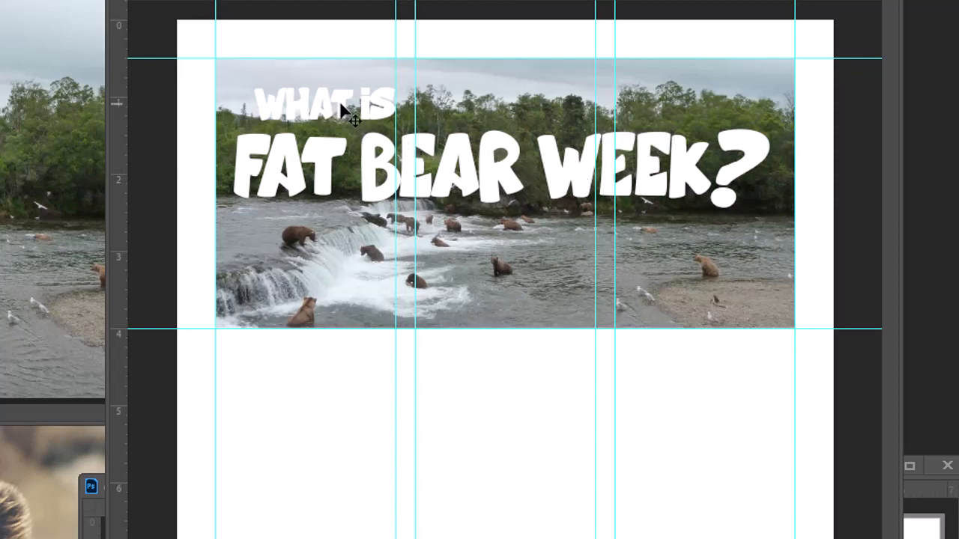
left_click_drag(339, 108, 339, 112)
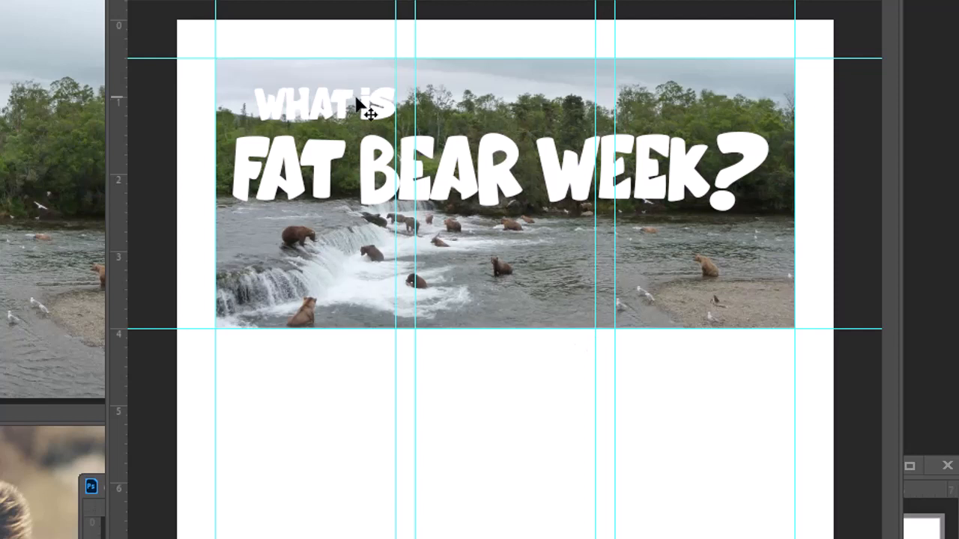
left_click_drag(367, 106, 367, 112)
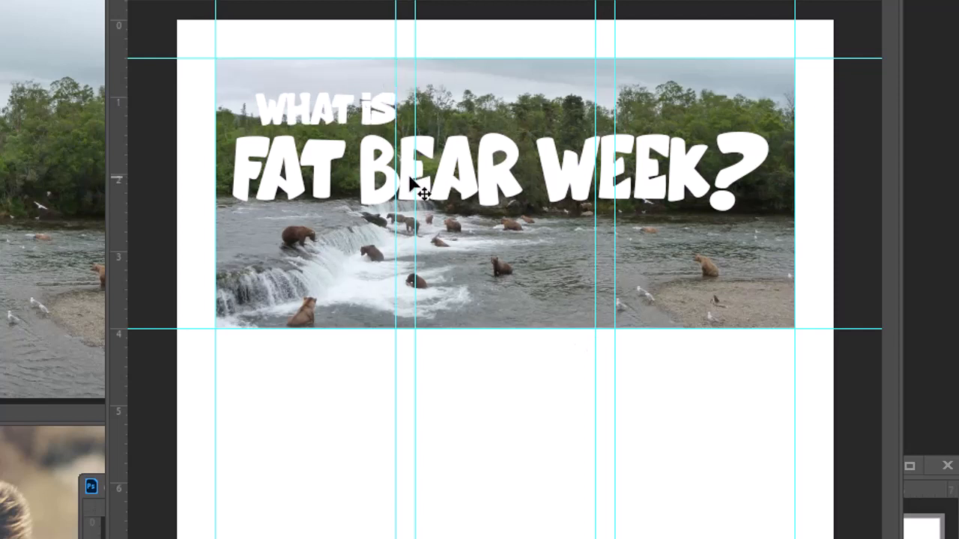
left_click_drag(412, 186, 411, 178)
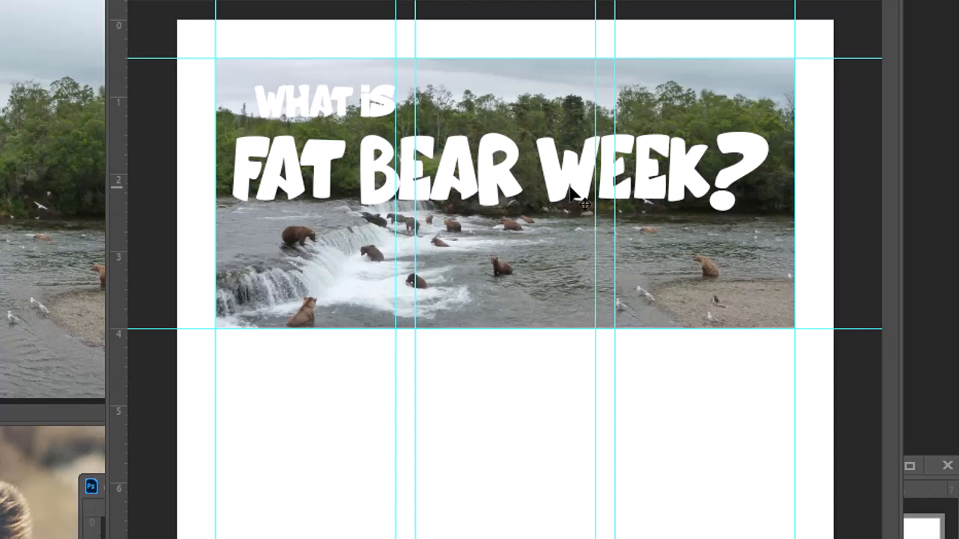
left_click_drag(561, 181, 560, 174)
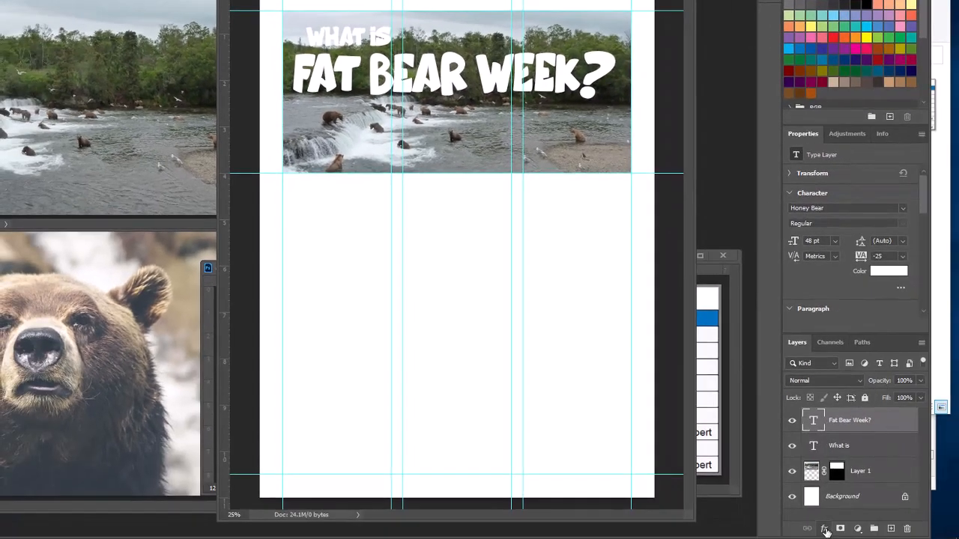
- Add a 5 px black centred stroke to the "FAT BEAR WEEK?" text layer
left_click(824, 529)
left_click(840, 438)
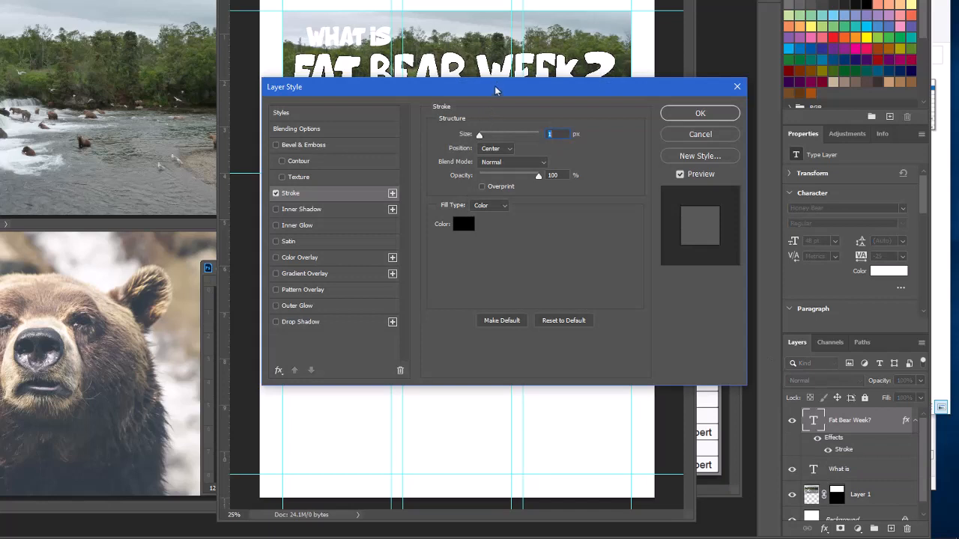
left_click_drag(498, 90, 451, 183)
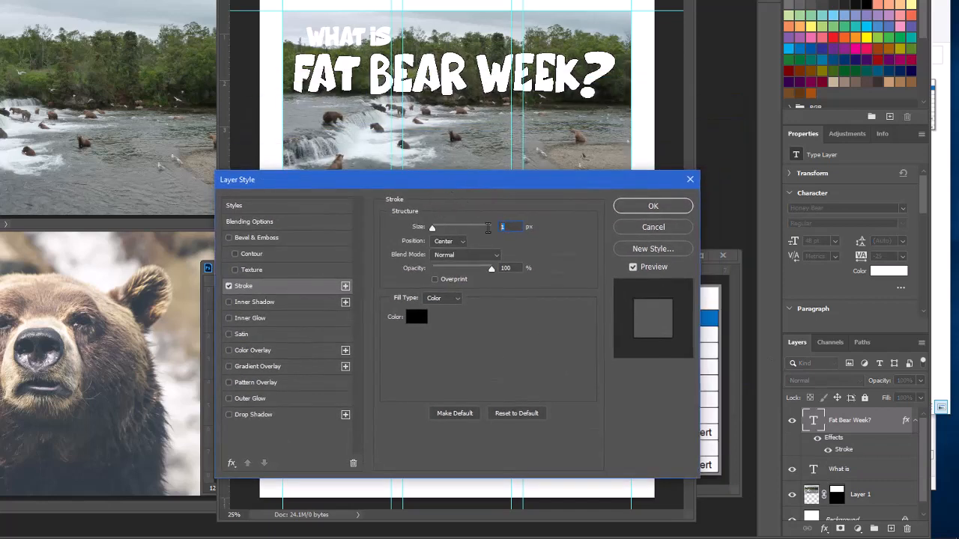
type("5")
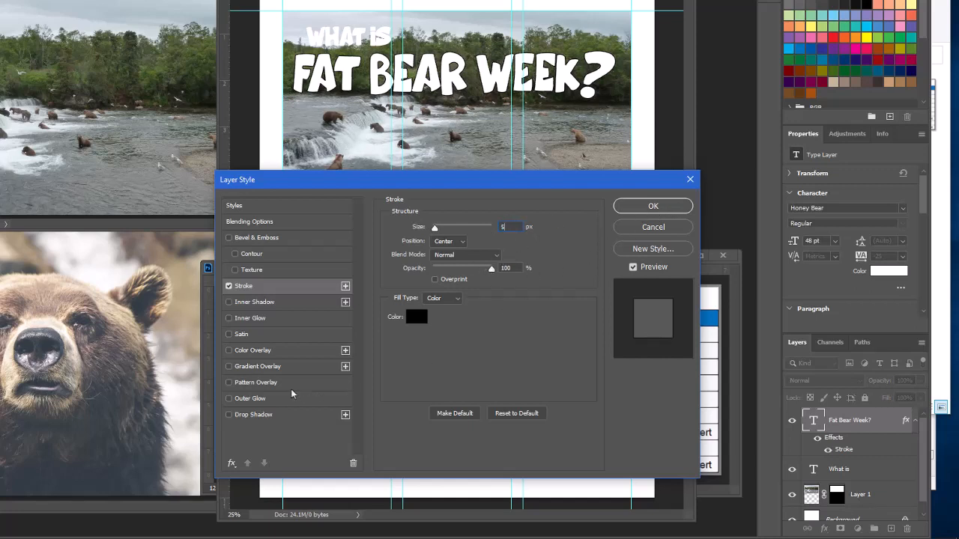
- Add a drop shadow to "FAT BEAR WEEK?" with angle 128°, distance 6 px, spread 10% and size 18 px
left_click(253, 414)
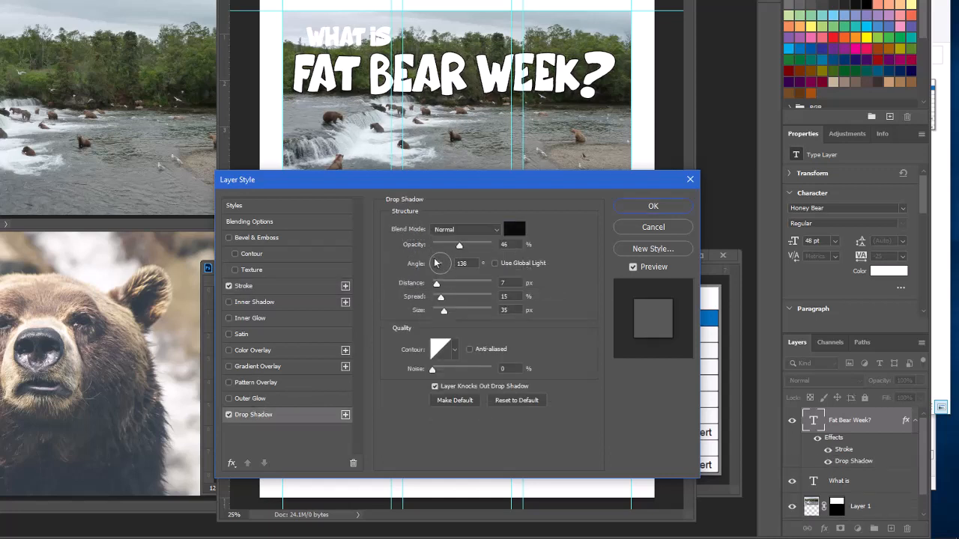
left_click(436, 260)
left_click_drag(435, 262, 441, 267)
left_click(437, 289)
left_click_drag(444, 311, 441, 312)
left_click(441, 311)
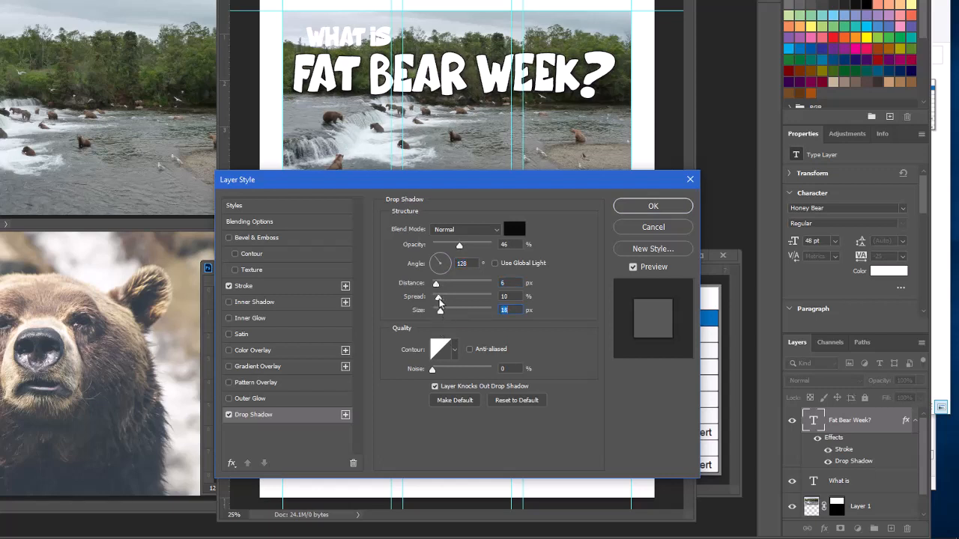
left_click(438, 297)
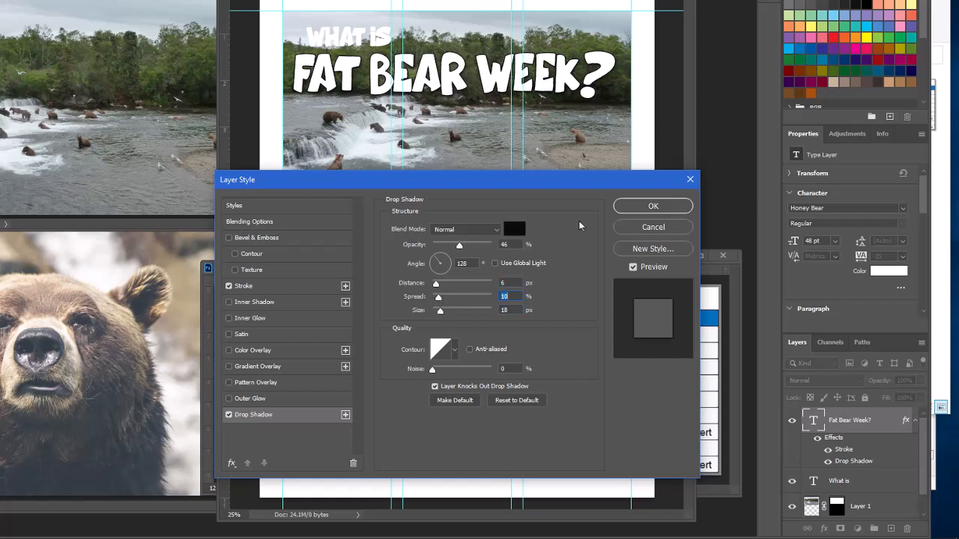
left_click(651, 206)
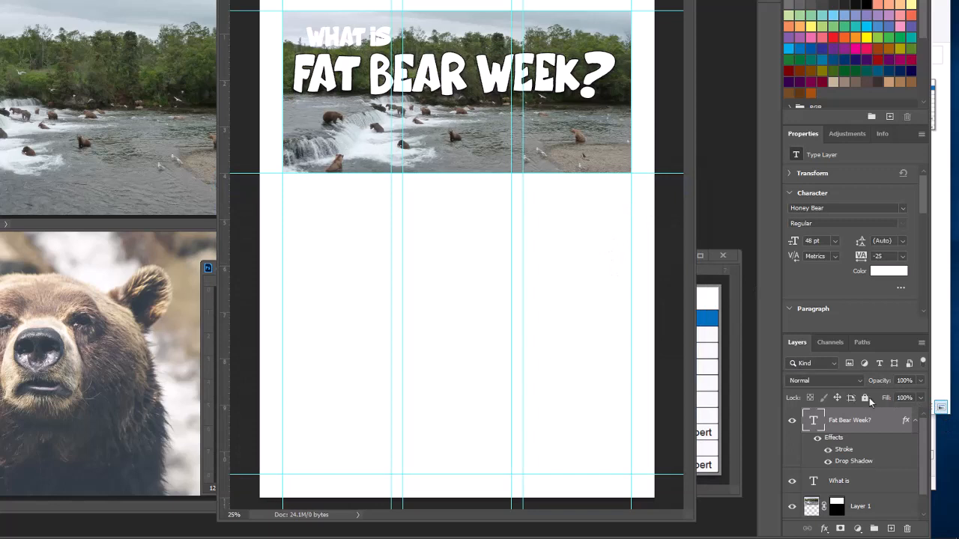
- Lower the fill of the "FAT BEAR WEEK?" layer to about 45% so the photo shows through the letters
left_click(922, 398)
left_click_drag(920, 414, 908, 417)
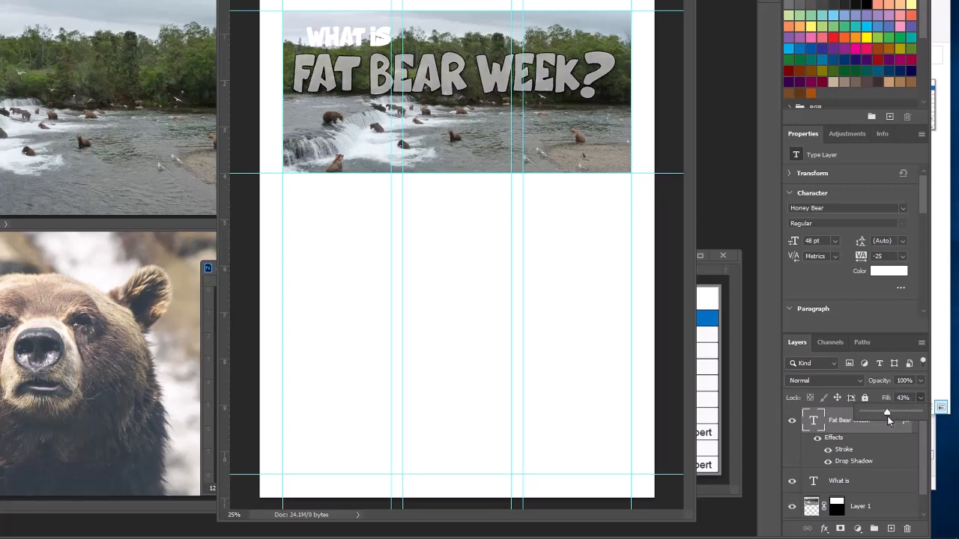
left_click_drag(887, 416, 889, 416)
- Reduce the opacity of the "What is" text layer to 87%
left_click(853, 486)
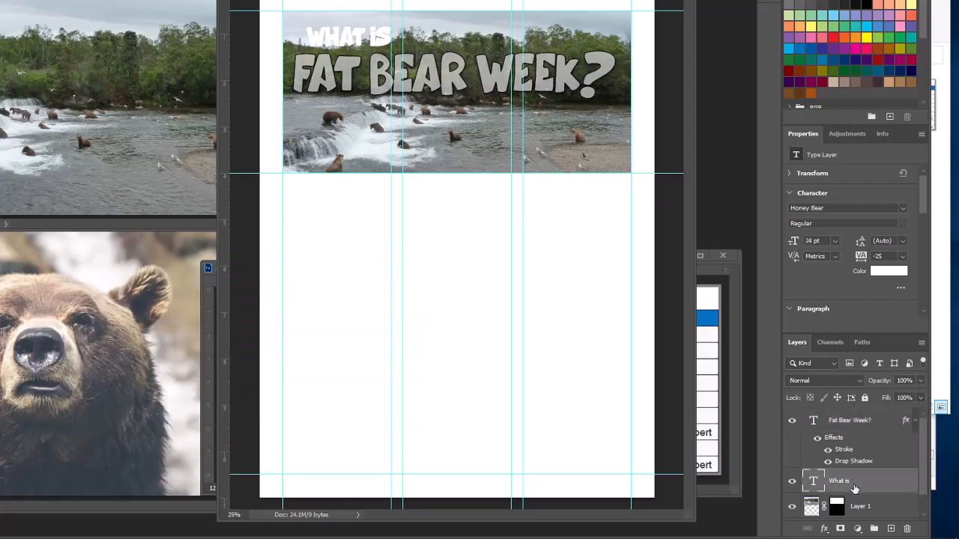
left_click(920, 380)
left_click_drag(920, 397, 900, 399)
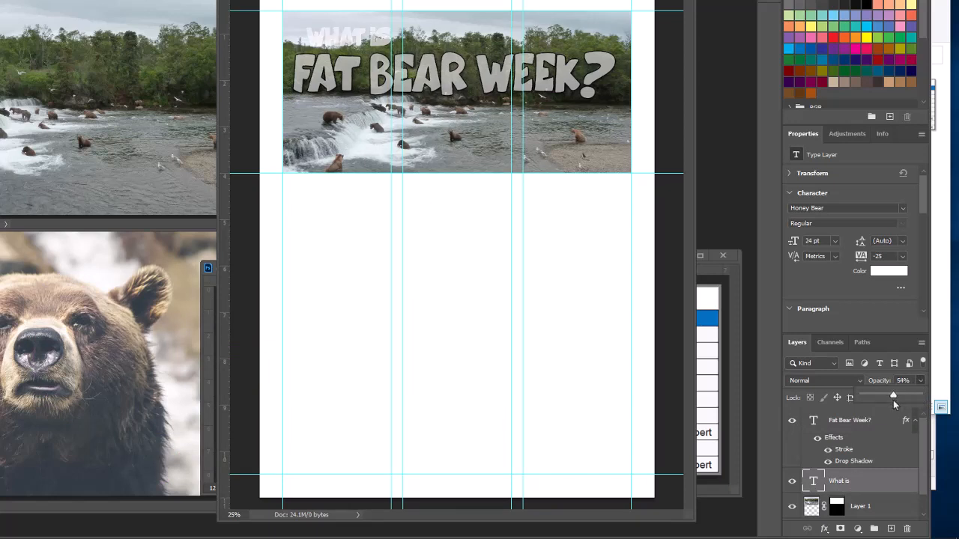
left_click_drag(890, 403, 889, 403)
left_click_drag(894, 401, 912, 405)
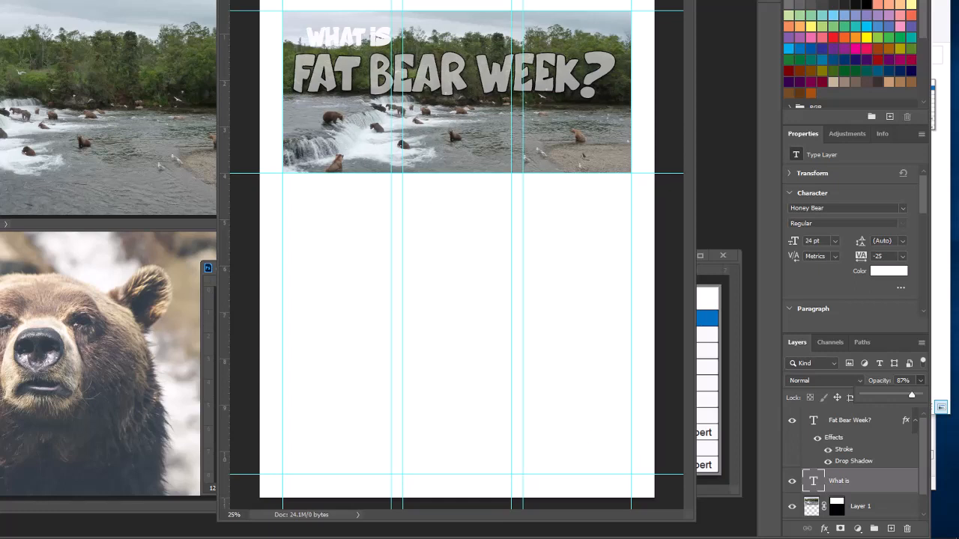
- Start a caption just below the photo at the first column's edge in 12 pt Arial Italic, coloured blue #10a0d5
left_click(289, 182)
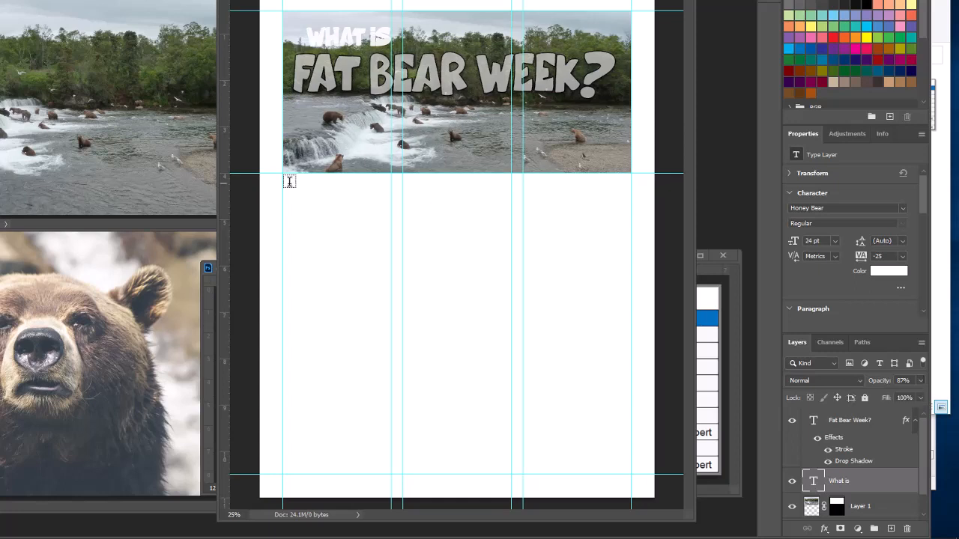
left_click(289, 181)
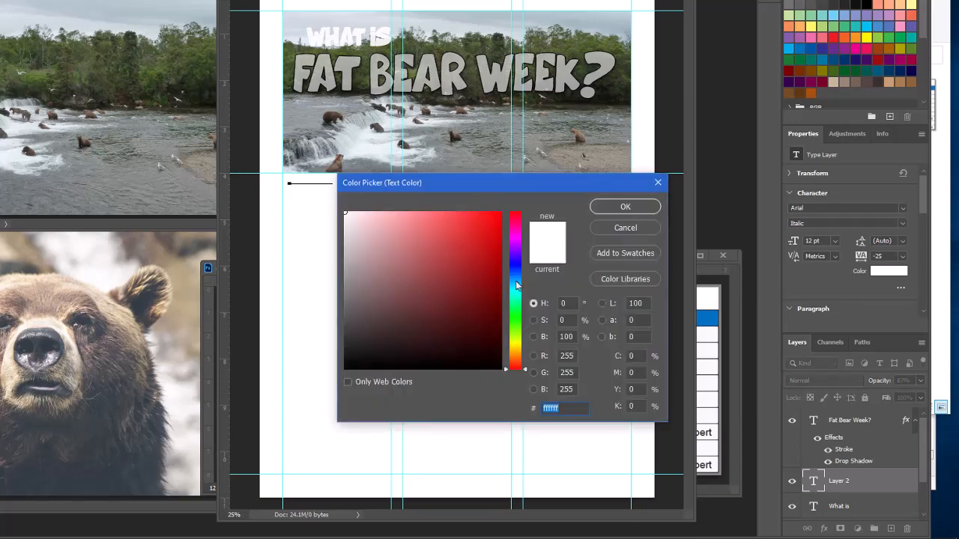
left_click(515, 284)
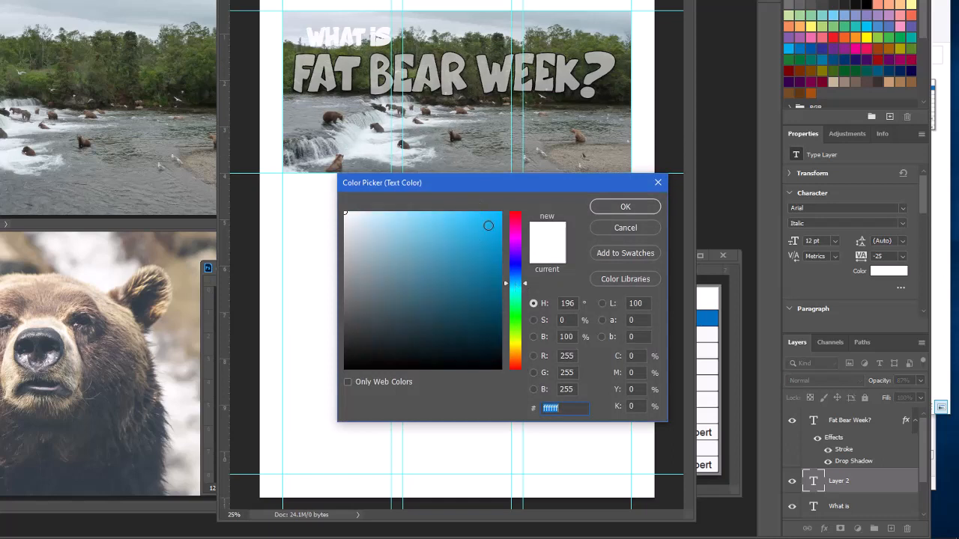
left_click(490, 238)
left_click(622, 211)
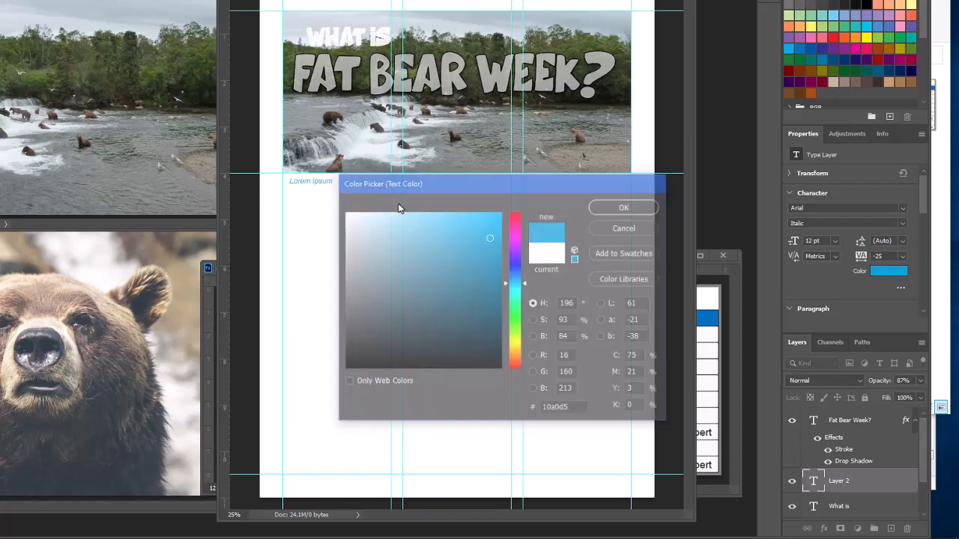
- Replace the placeholder with the caption "The bears feasting on salman at Brooks Falls in Katmain, Alaska"
key("BackSpace")
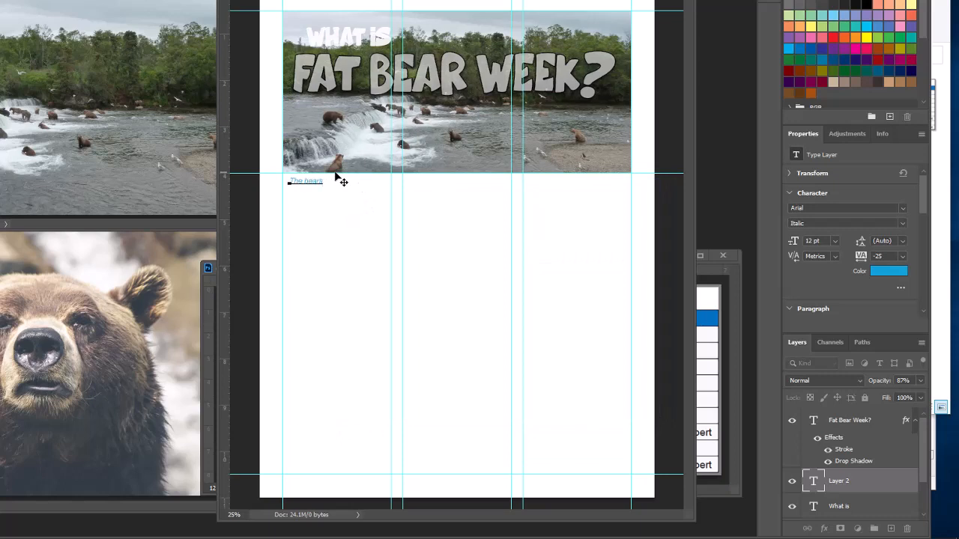
type("The bears feasting on salmon at Brooks Fall")
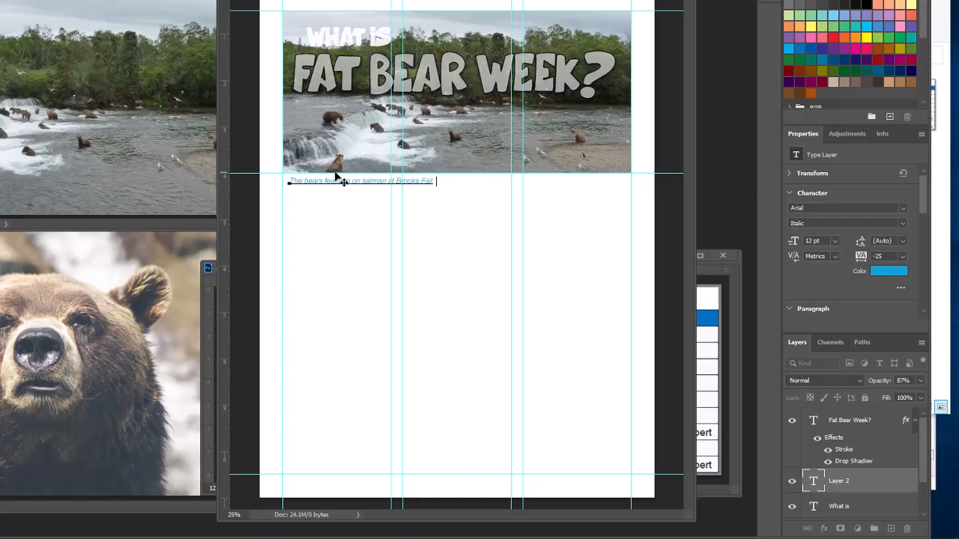
type("s in Katmain, Alaska")
key("ctrl+Return")
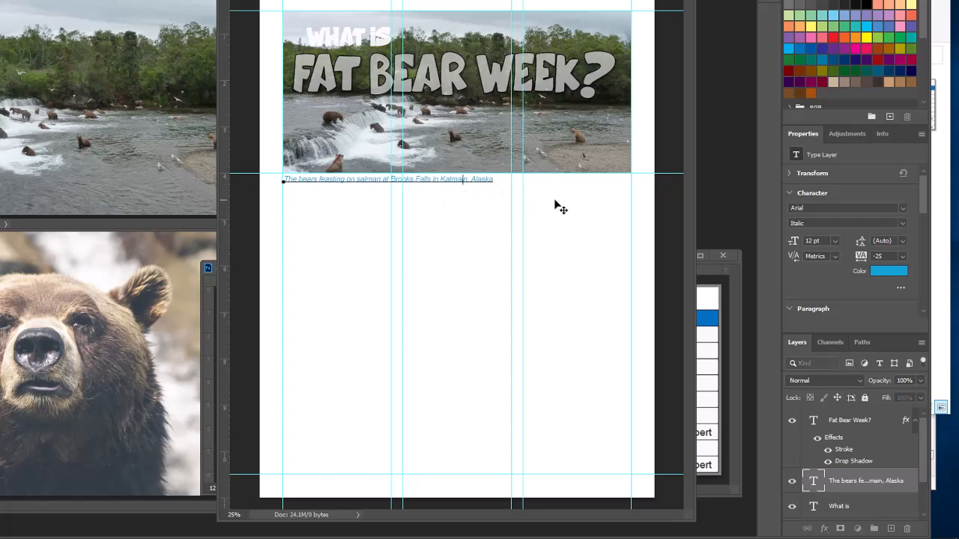
- Correct the caption's spelling to "salmon" and "Katmai"
key("Delete")
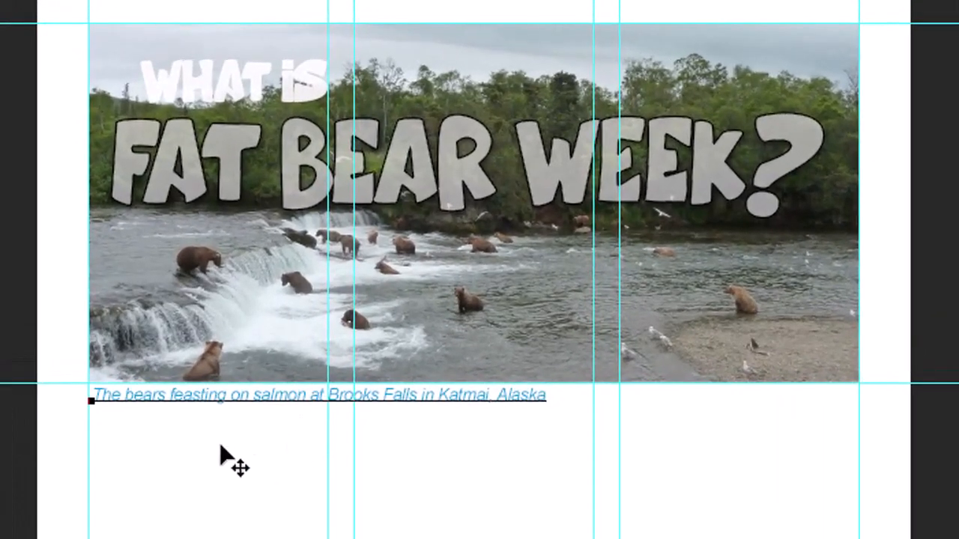
left_click(297, 396)
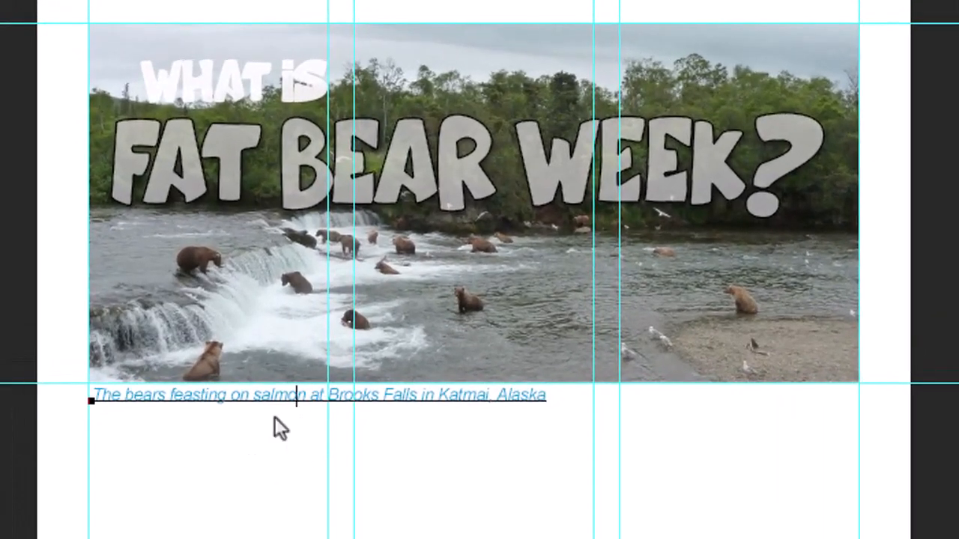
left_click(419, 481)
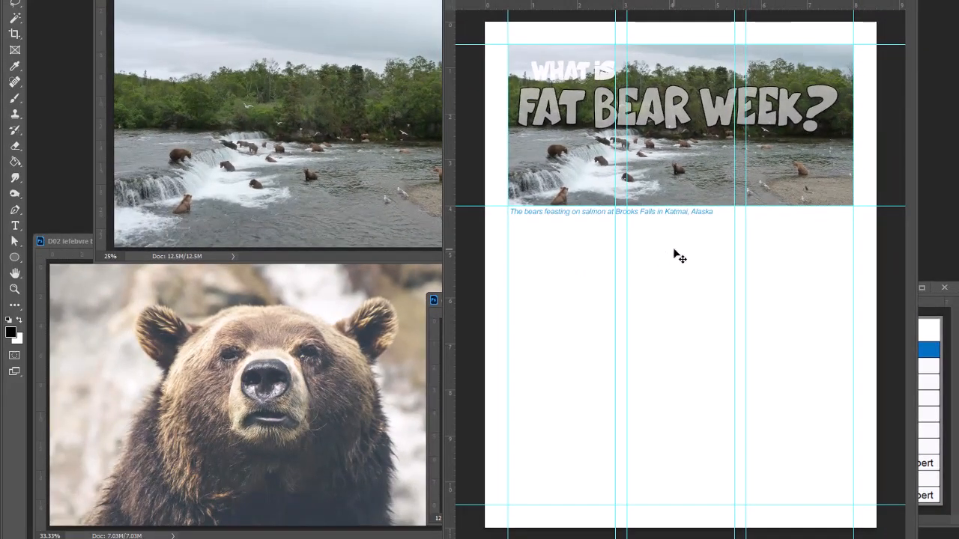
- Copy the close-up bear photo onto the infographic's bottom margin guide and mask it to the second and third columns, about 4.92 by 3.95 in
left_click(266, 289)
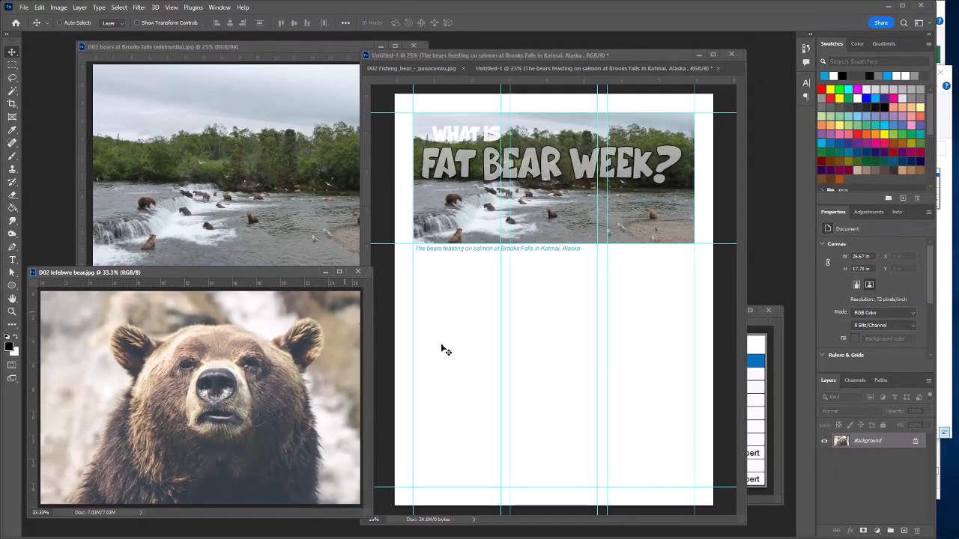
left_click_drag(853, 444, 517, 364)
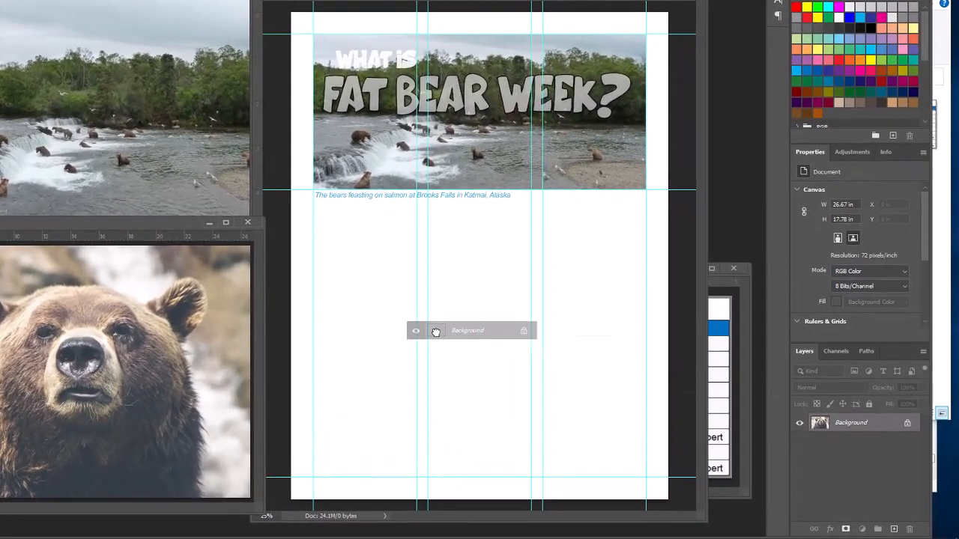
left_click_drag(435, 332, 436, 332)
left_click_drag(483, 161, 543, 353)
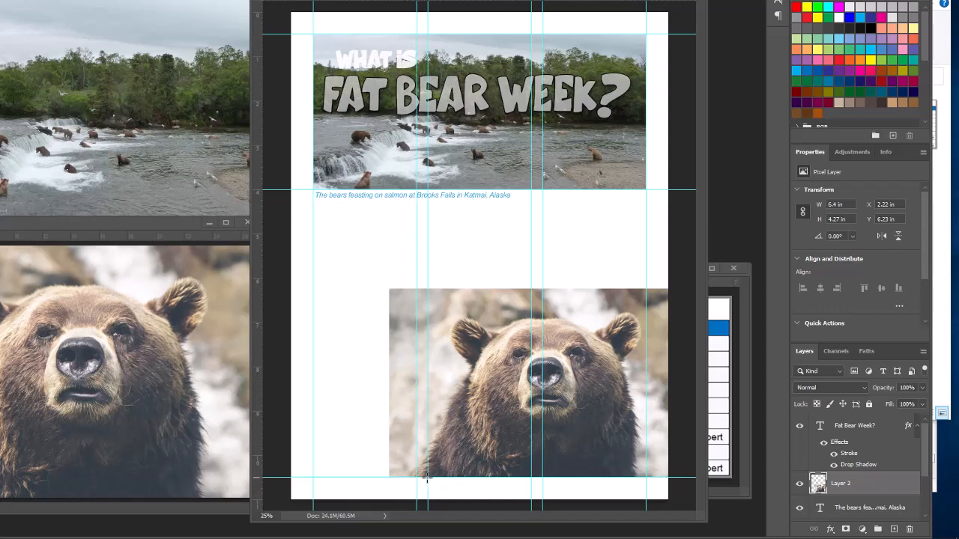
left_click_drag(427, 477, 646, 304)
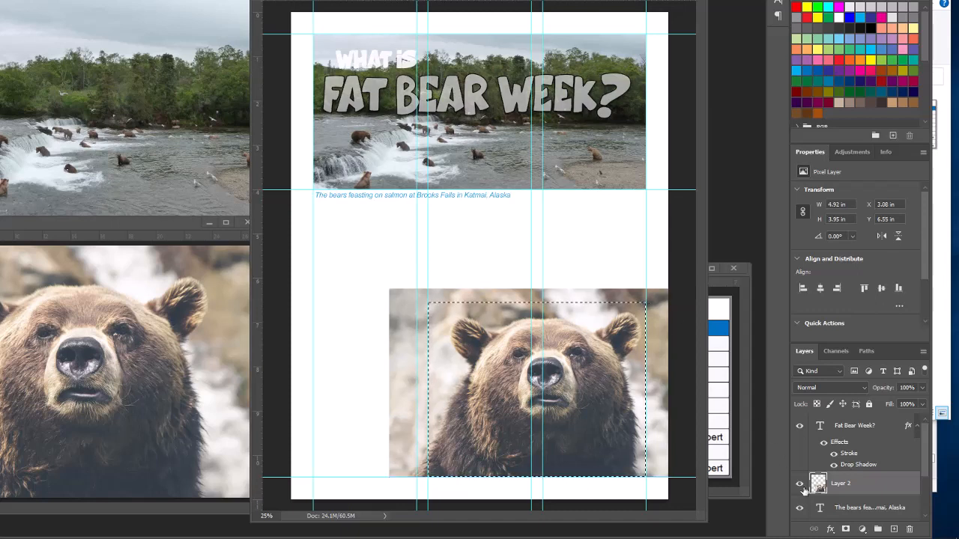
left_click(846, 529)
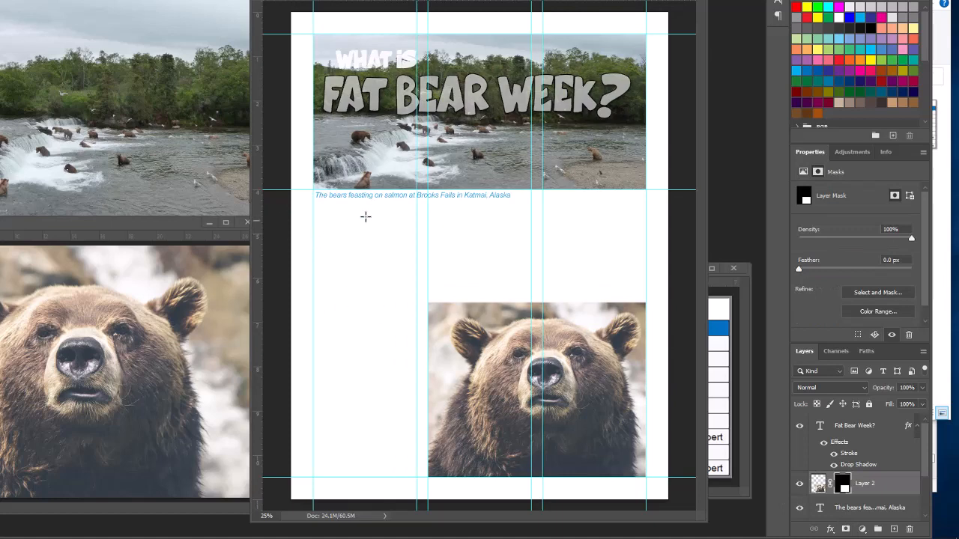
- Switch to the Google Docs article and copy the text from "Fat Bear Week is an annual" through "weight gain from the fall."
key("alt+Tab")
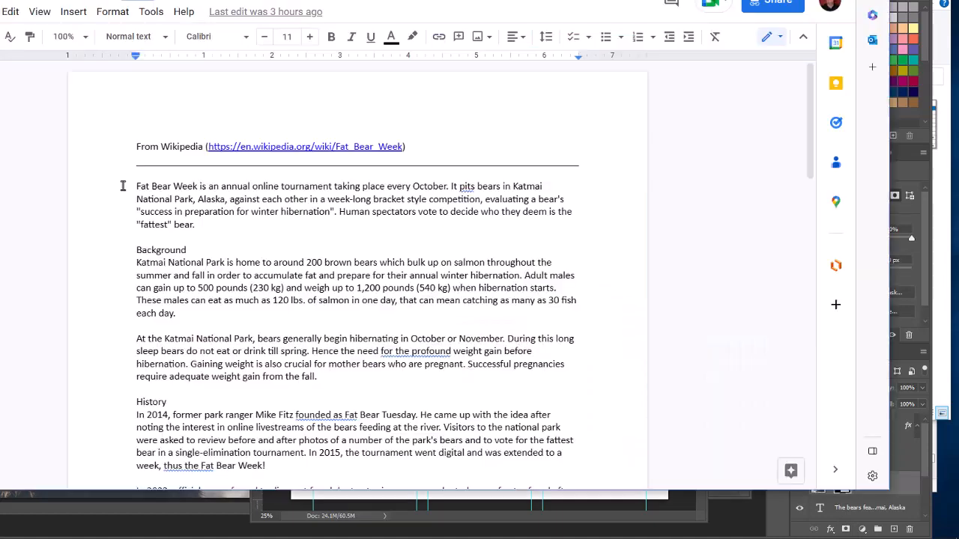
left_click_drag(136, 186, 320, 377)
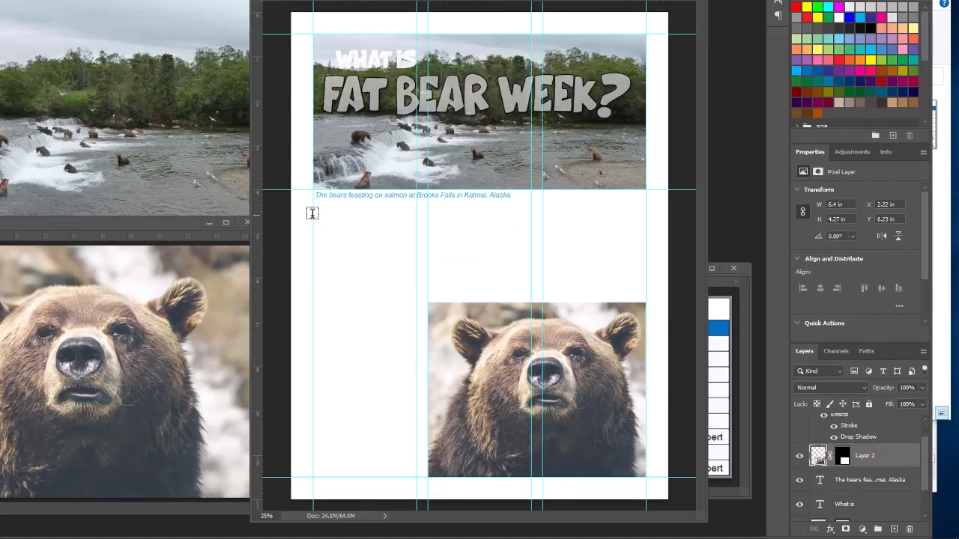
- Draw a text box down the first column beneath the caption, set its tracking to -15 and paste the copied article text
left_click_drag(313, 216, 413, 474)
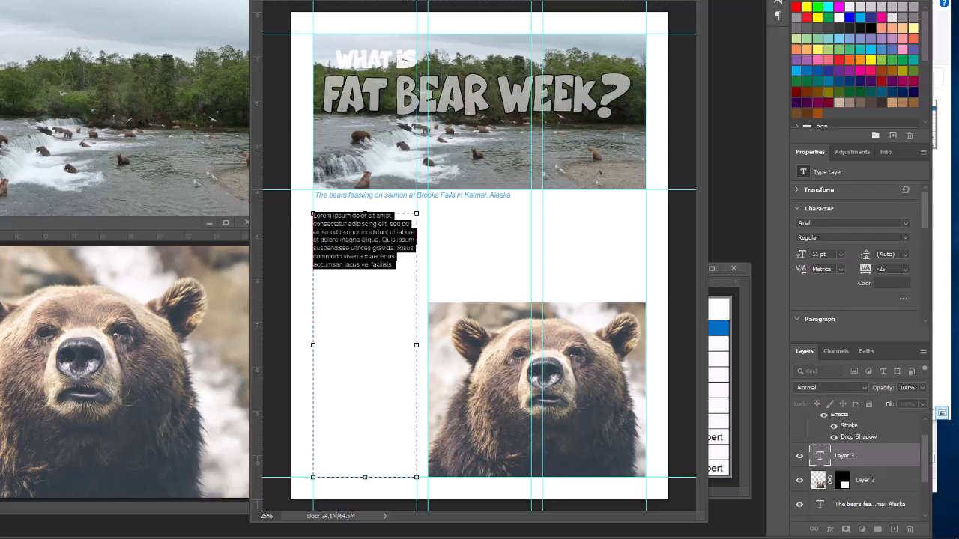
left_click(777, 5)
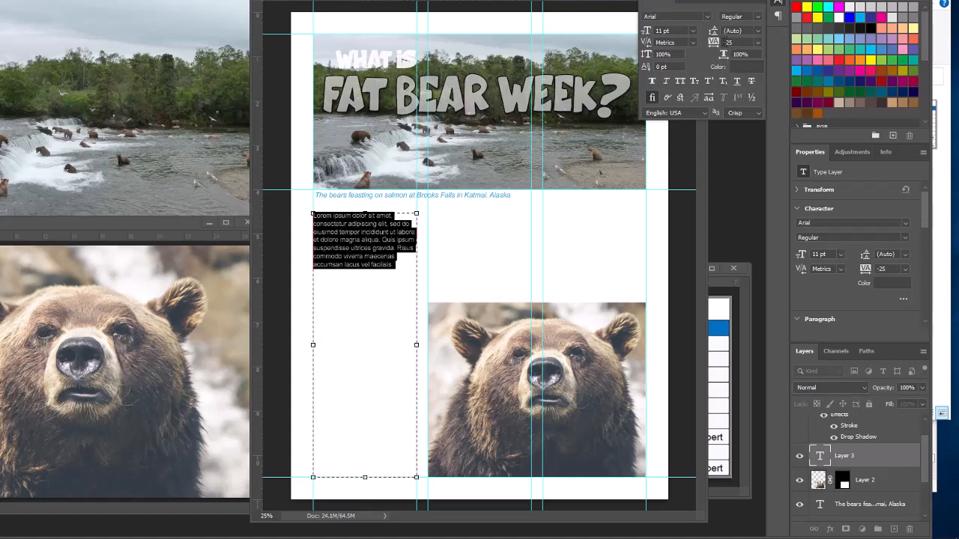
double_click(732, 43)
type("-15")
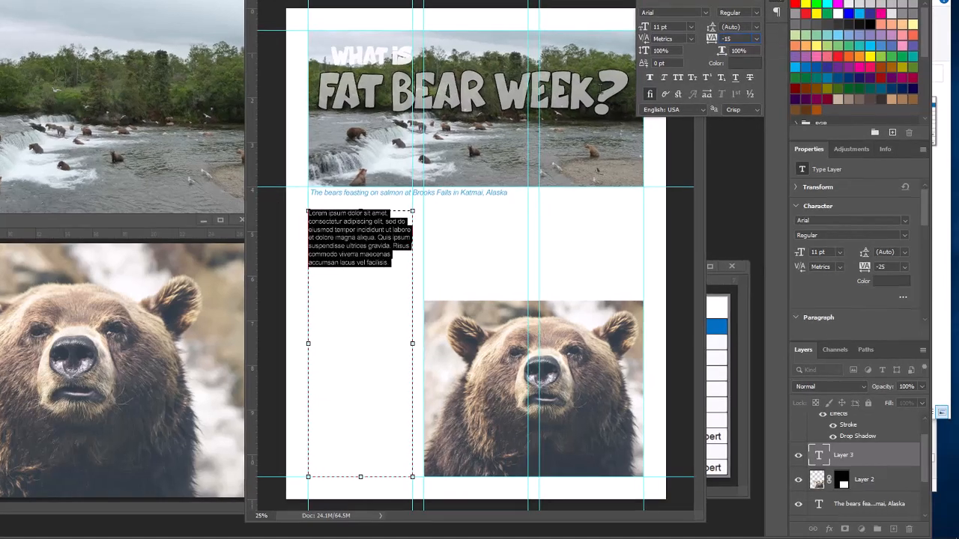
key("Return")
key("ctrl+v")
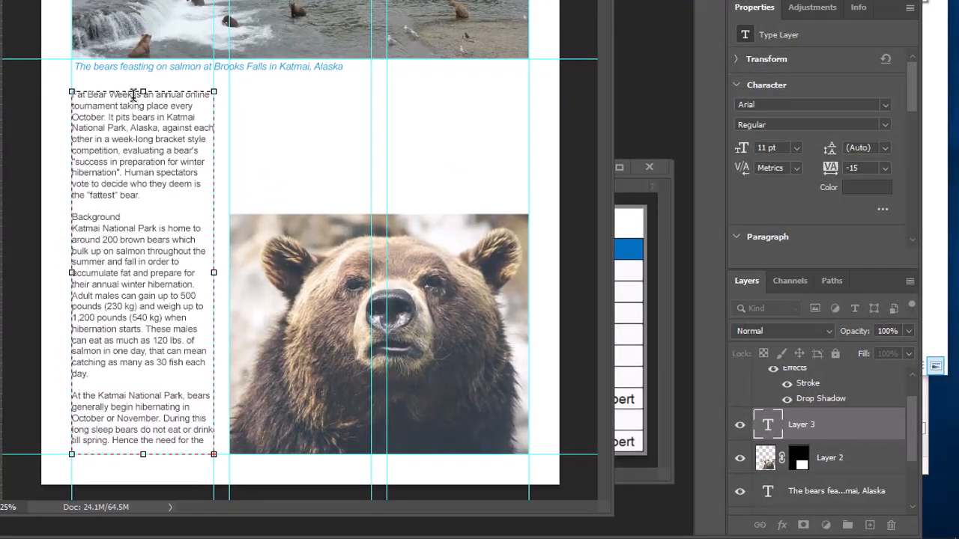
- Format the opening words "Fat Bear Week" in Arial Black and the "Background" heading in Arial Black at 14 pt
left_click_drag(133, 95, 62, 84)
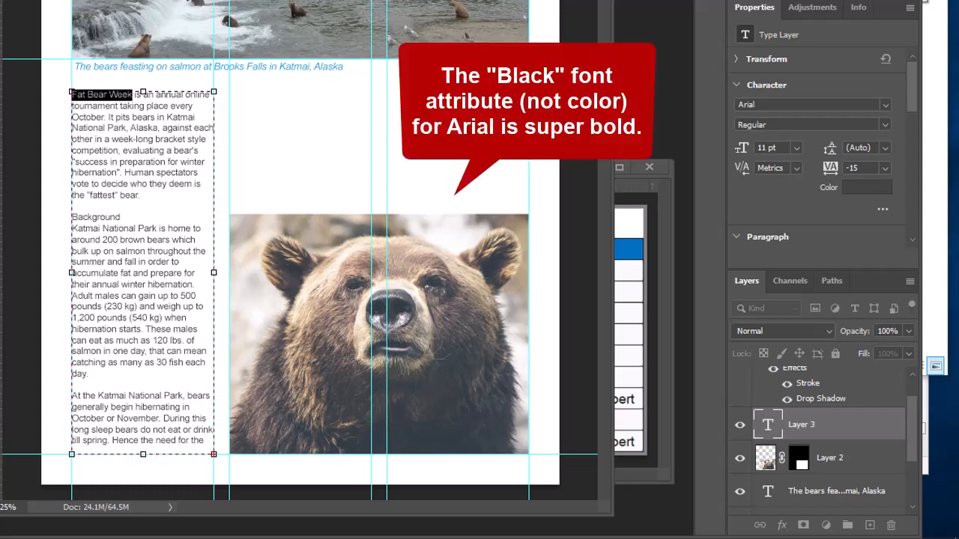
left_click(36, 2)
left_click_drag(130, 217, 48, 217)
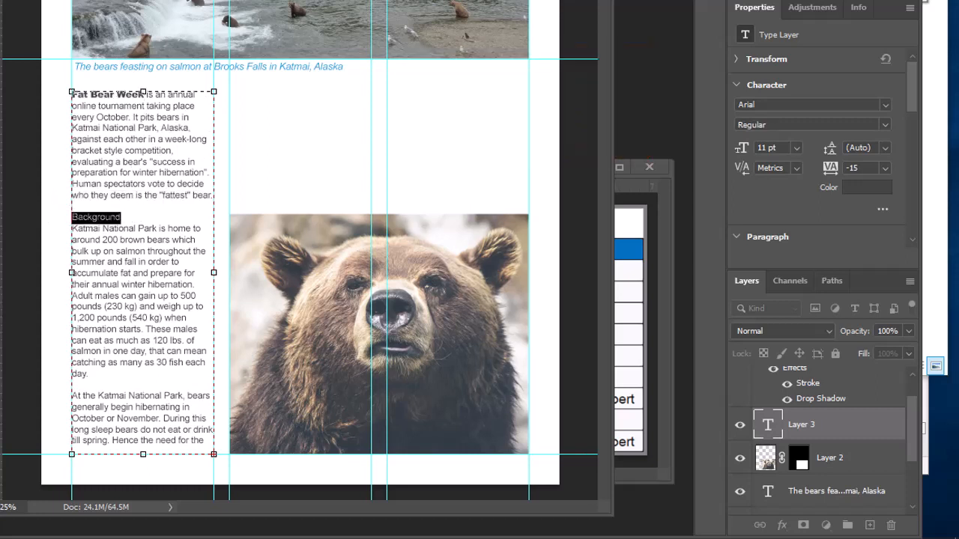
left_click(36, 2)
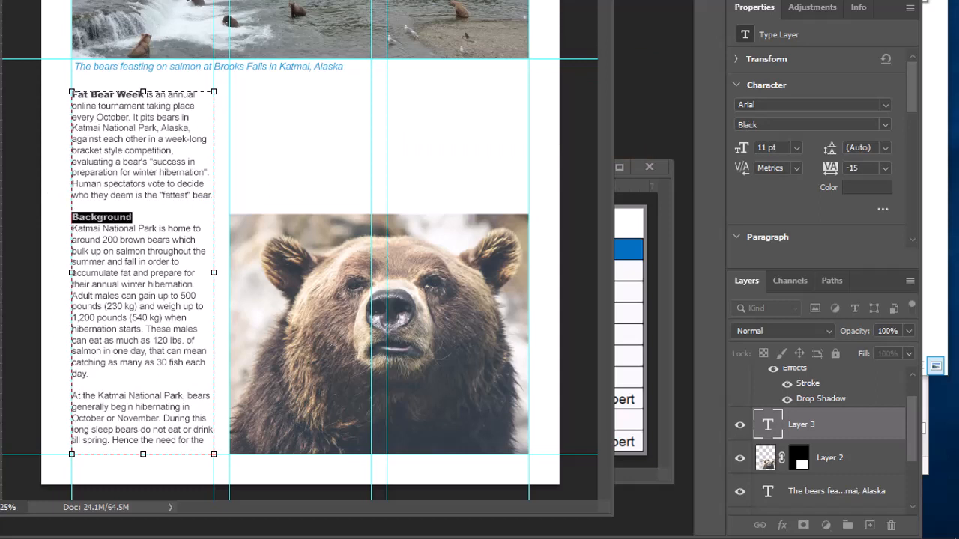
key("ctrl+shift+period")
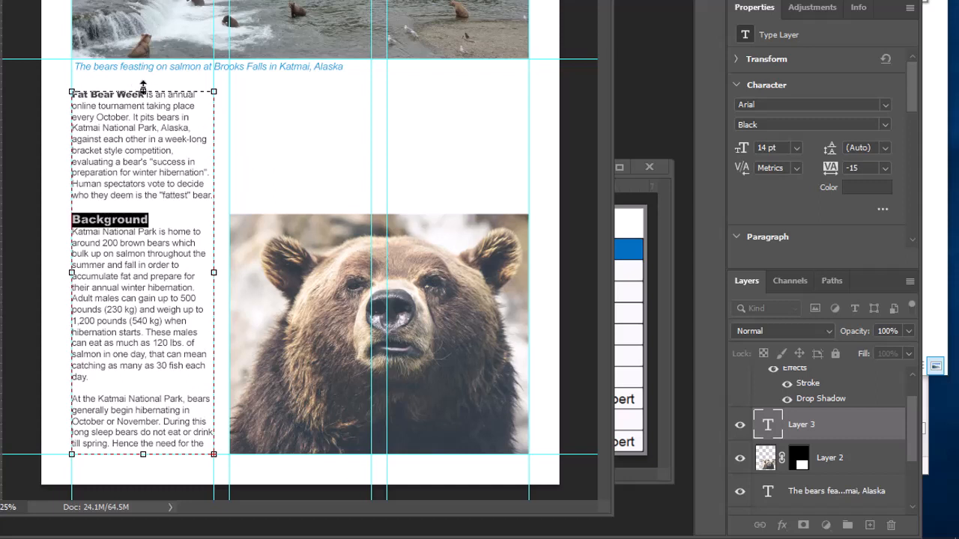
- Extend the first column's text box upward toward the caption to a height of about 6.13 in
left_click_drag(143, 88, 147, 81)
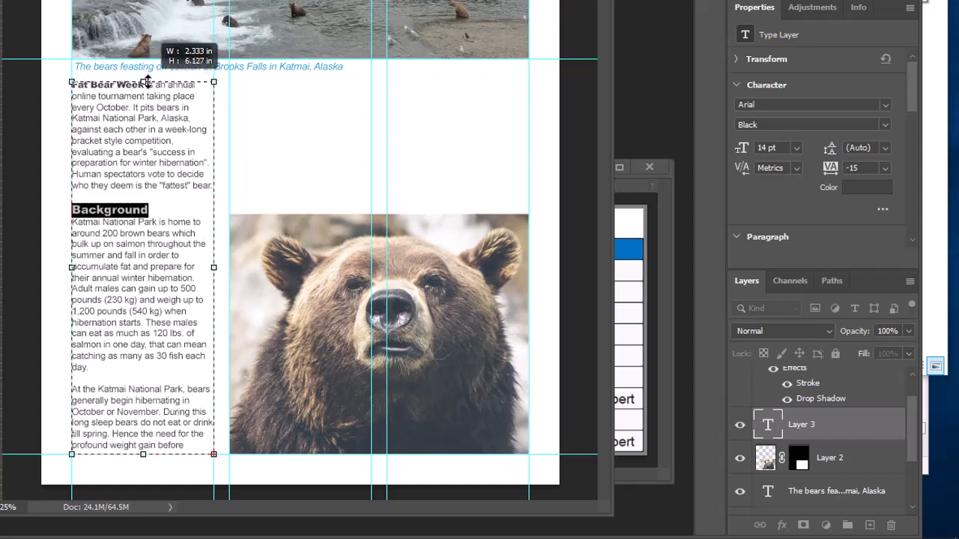
left_click_drag(147, 82, 148, 83)
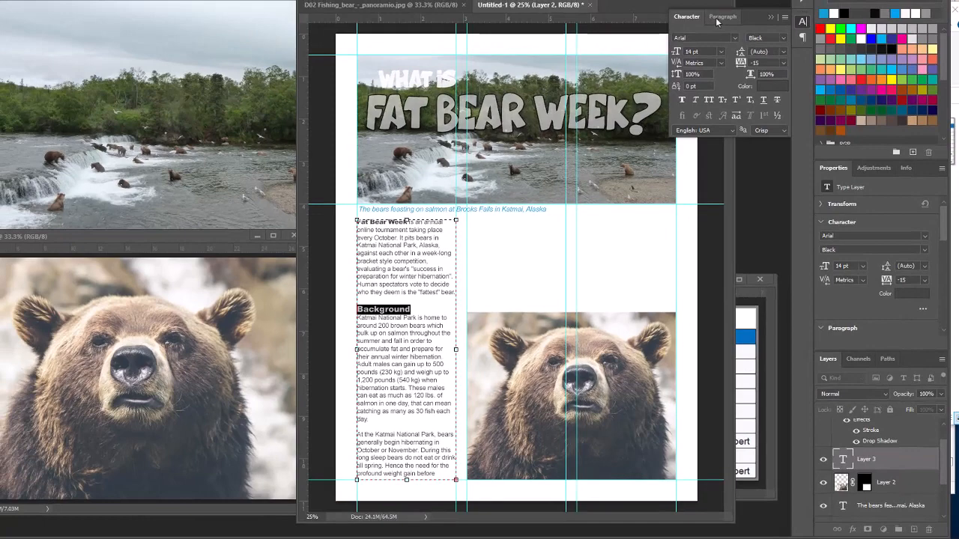
- Try justifying all the first column's text with last lines left-aligned, and return it to left alignment
left_click(723, 17)
key("ctrl+a")
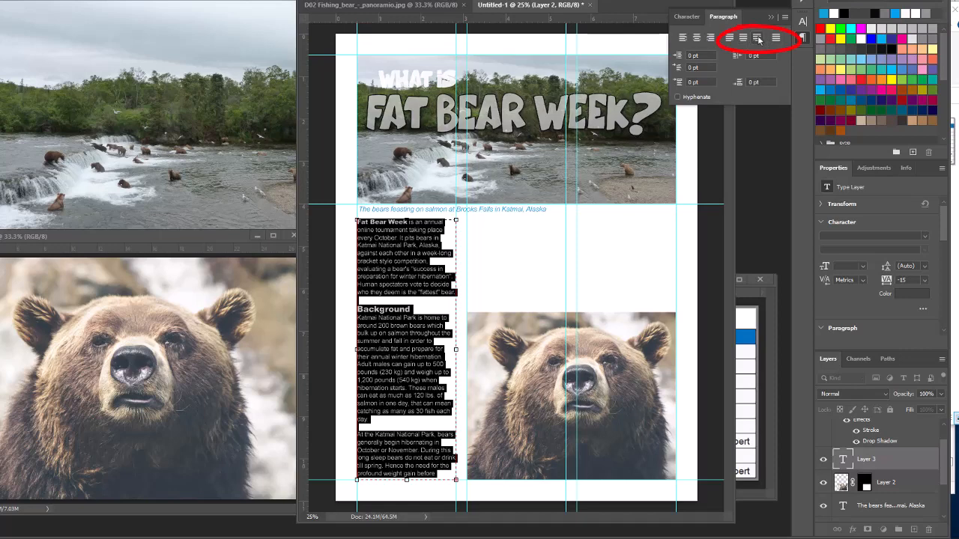
left_click(731, 38)
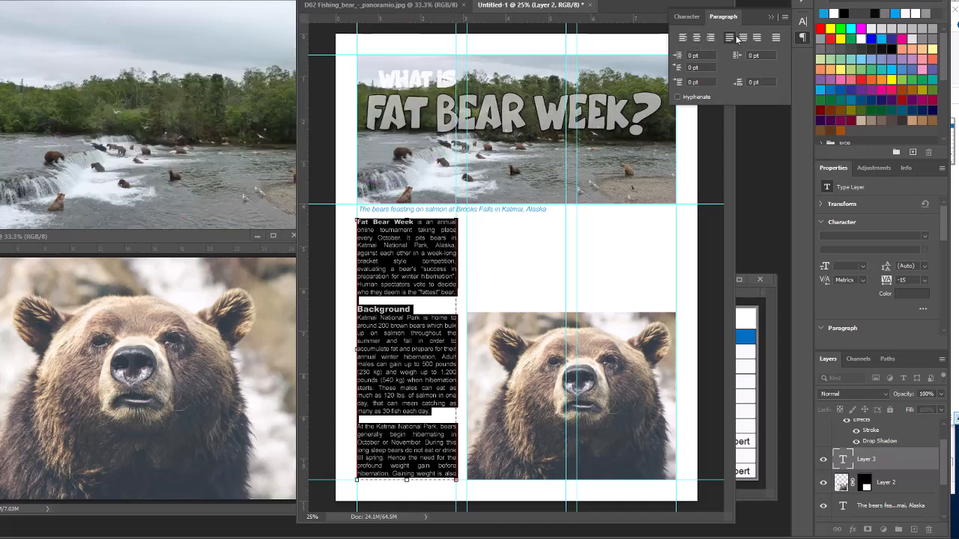
left_click(683, 38)
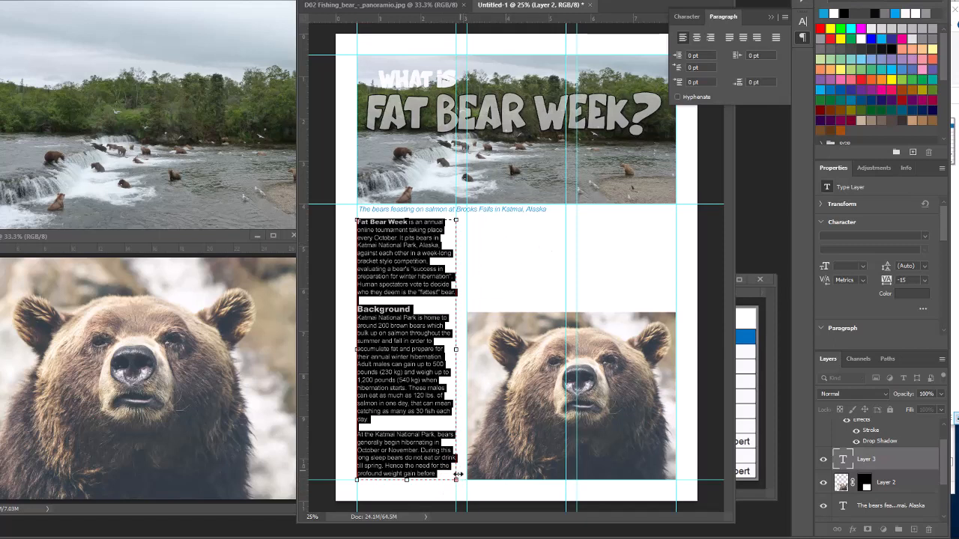
key("Right")
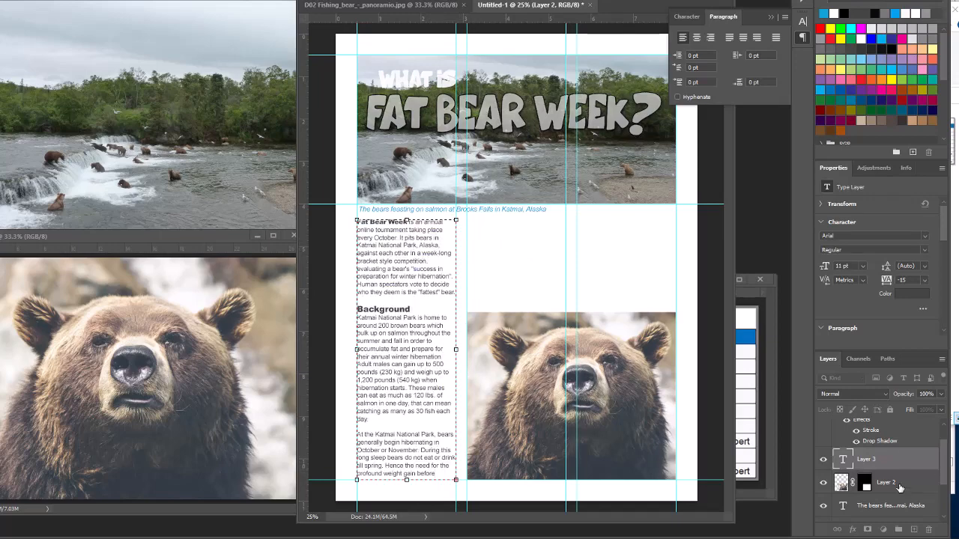
- Draw a text box about 2.33 by 2.12 in in the second column, between the caption and the bear photo
left_click(899, 485)
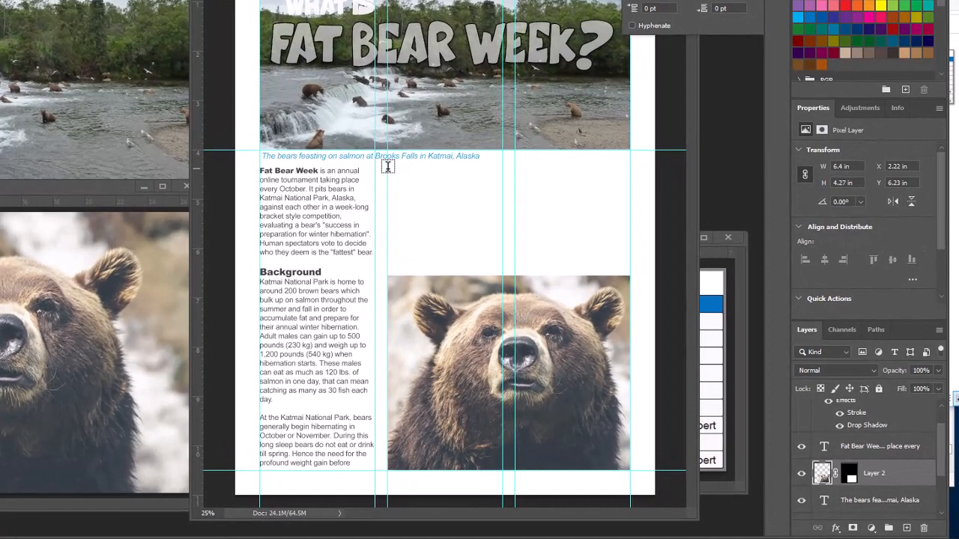
left_click_drag(389, 166, 499, 270)
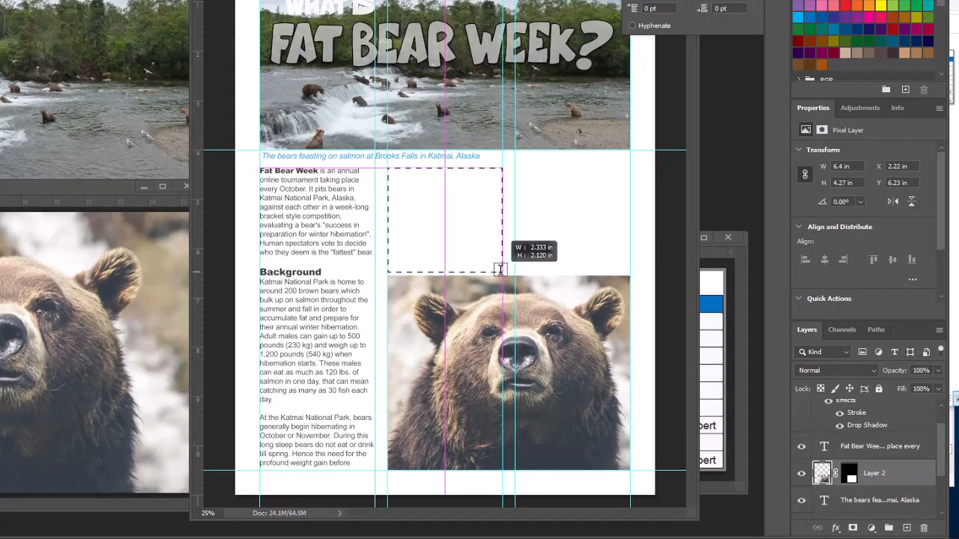
left_click_drag(499, 270, 502, 272)
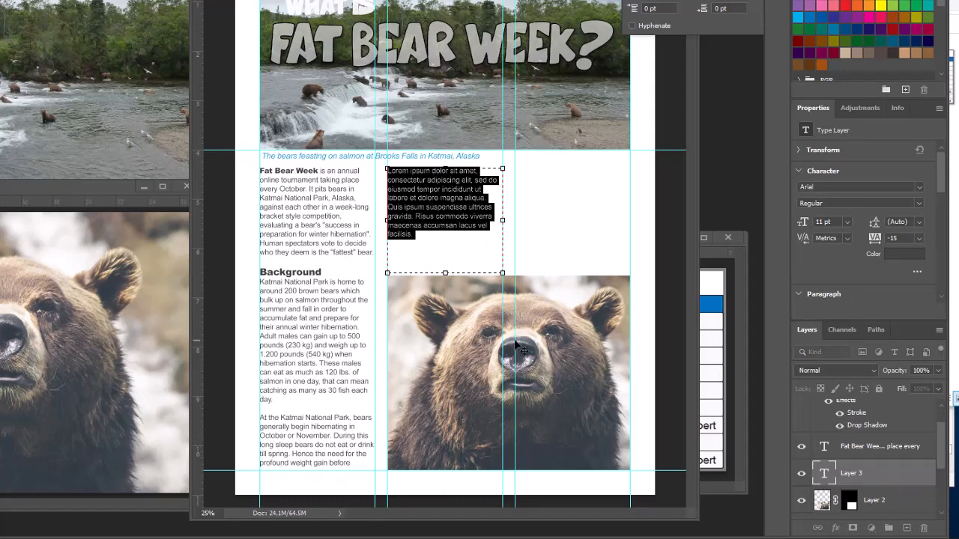
- Copy the Google Docs text from "hibernation. Gaining weight" through "thus the Fat Bear Week!" and paste it over the second column's placeholder
key("alt+Tab")
left_click(236, 333)
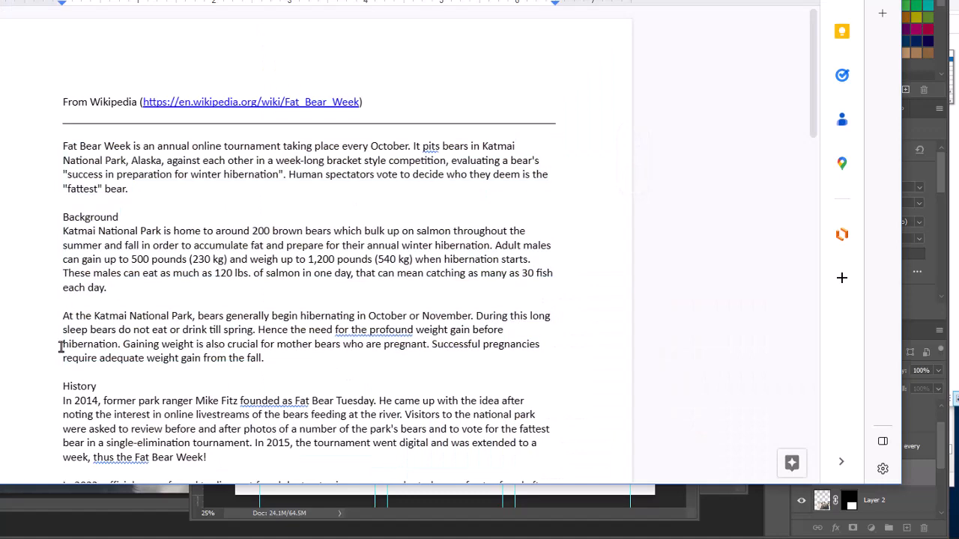
left_click_drag(60, 346, 208, 458)
key("alt+Tab")
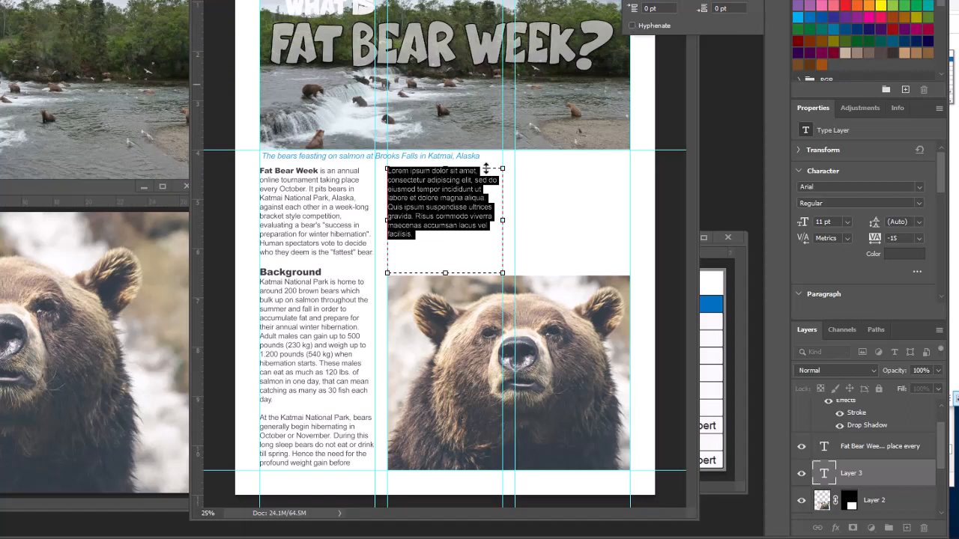
key("ctrl+v")
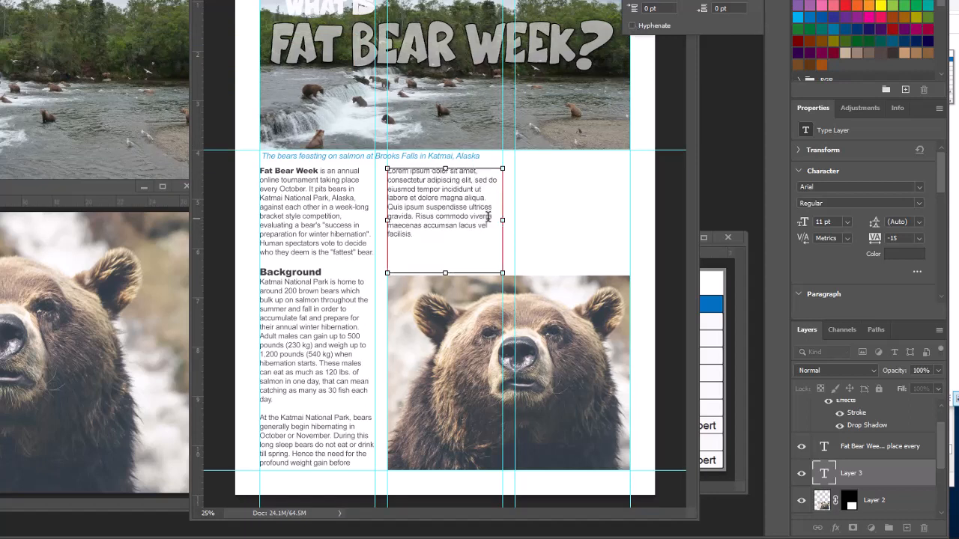
- Format the "History" heading in the second column in Arial Black at 14 pt
left_click(411, 227)
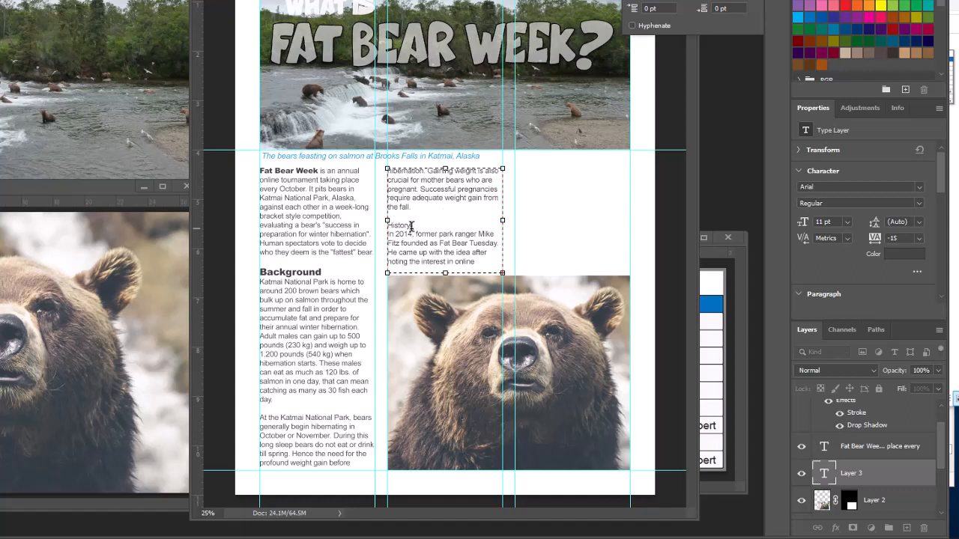
double_click(402, 225)
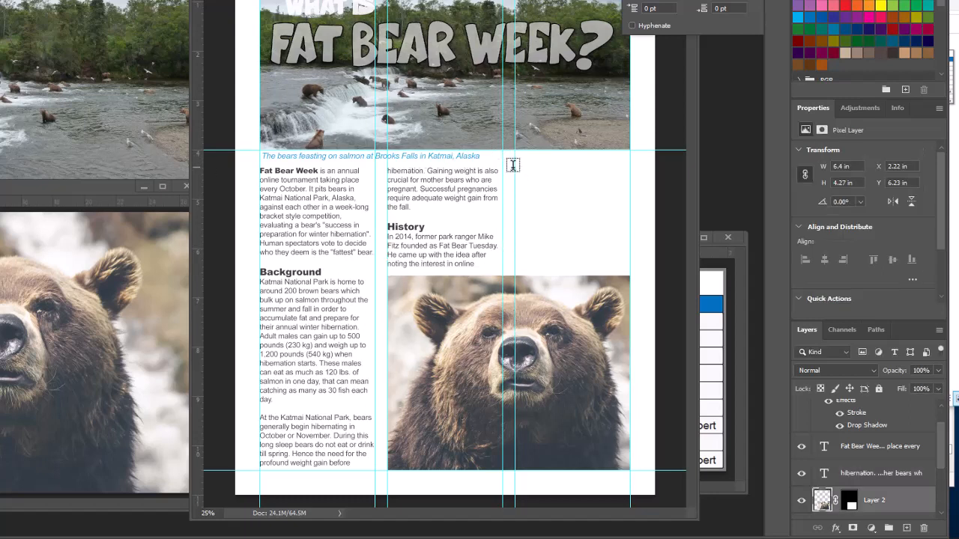
- Draw a text box across the third column above the bear photo and set its text to 11 pt Arial Regular
left_click_drag(515, 168, 629, 268)
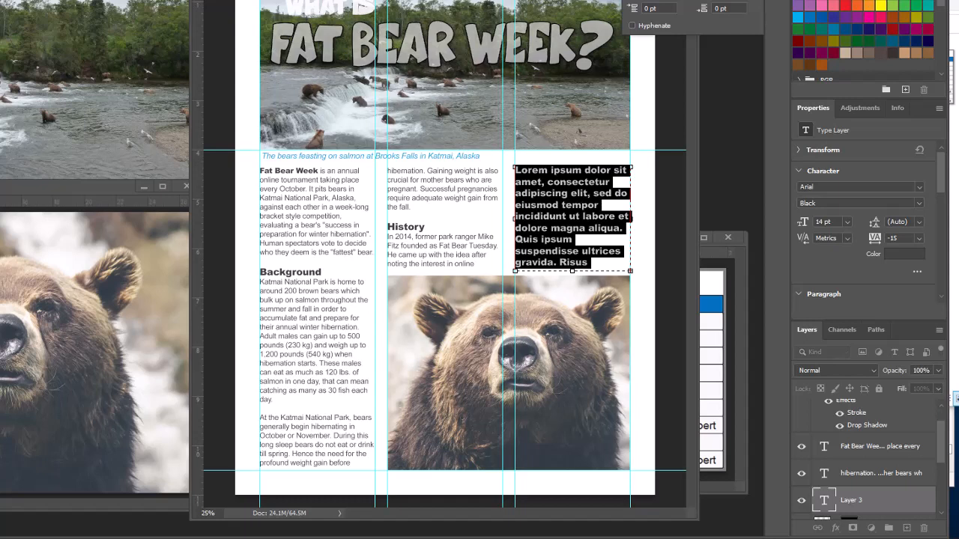
left_click(7, 0)
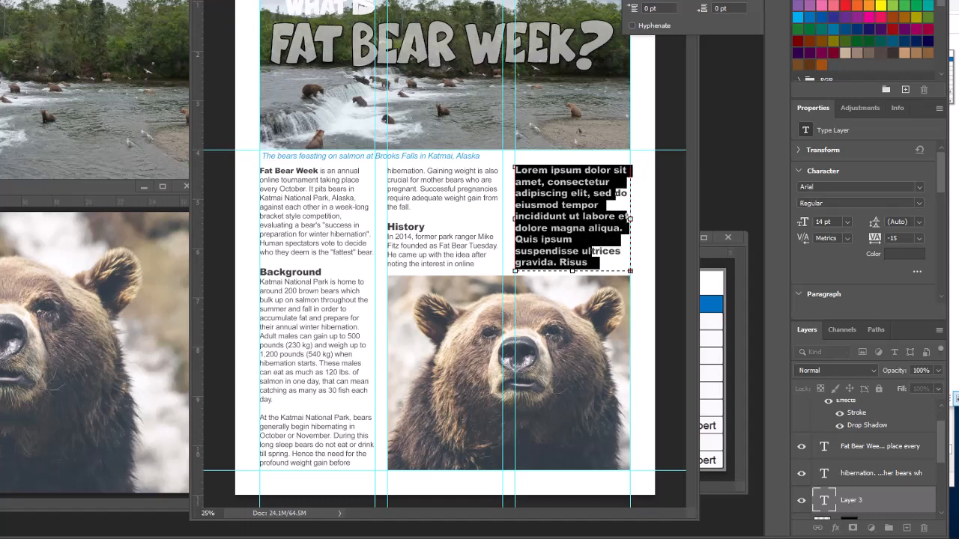
left_click(90, 0)
key("Return")
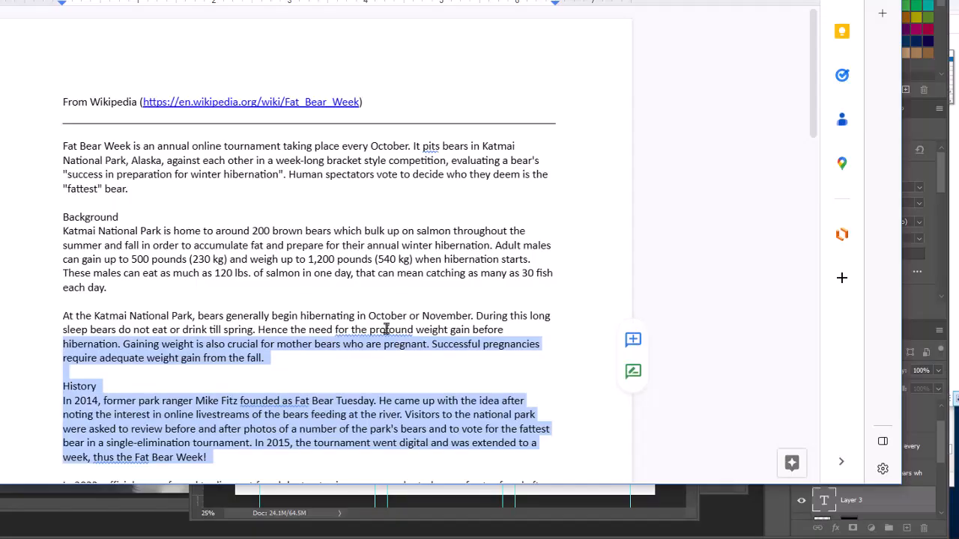
- Copy the Google Docs text from "livestreams of the bears" through "thus the Fat Bear Week!" and paste it over the third column's placeholder
left_click(215, 387)
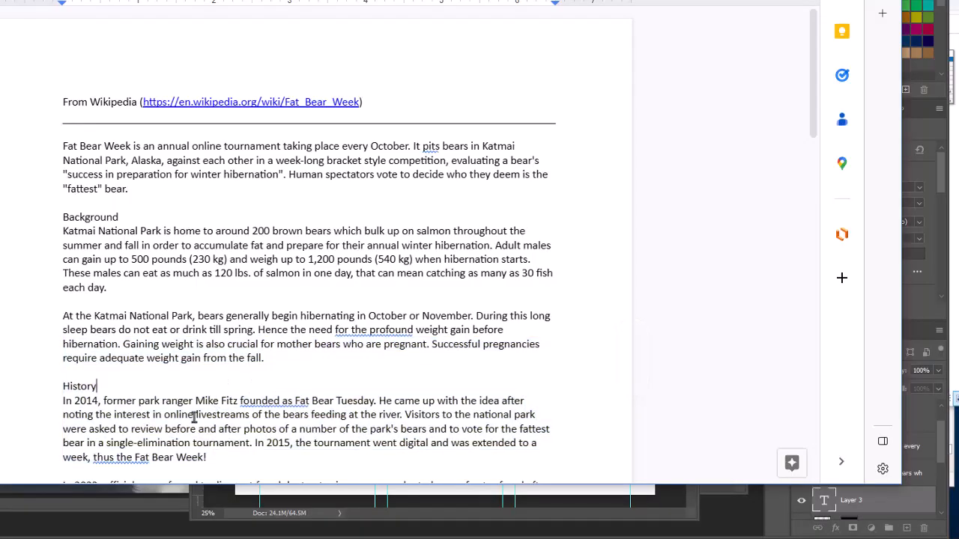
left_click_drag(197, 414, 226, 462)
key("ctrl+c")
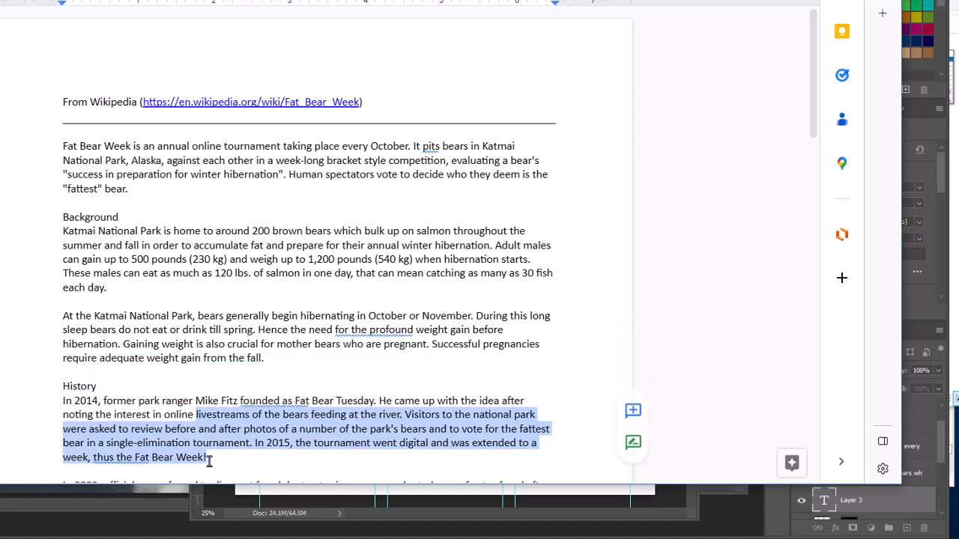
key("alt+Tab")
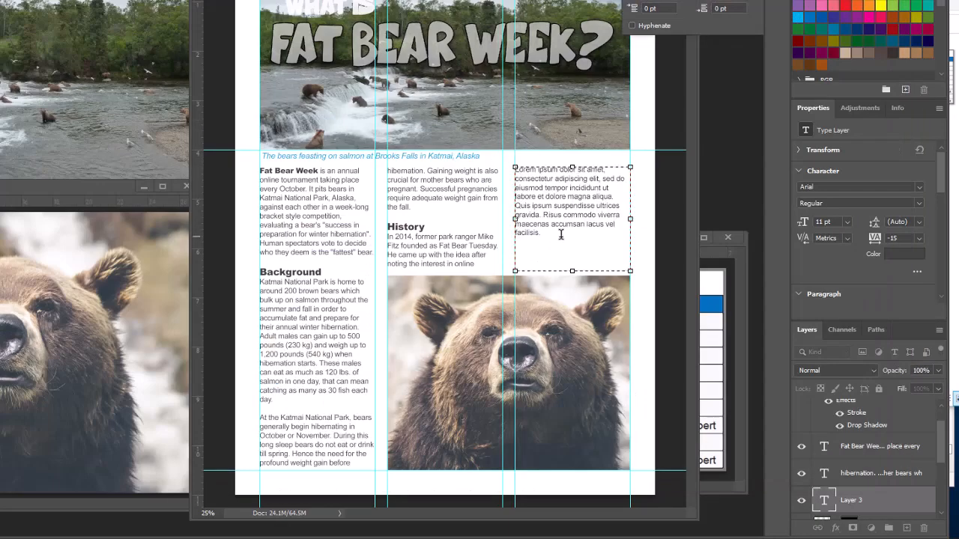
key("ctrl+v")
key("ctrl+Return")
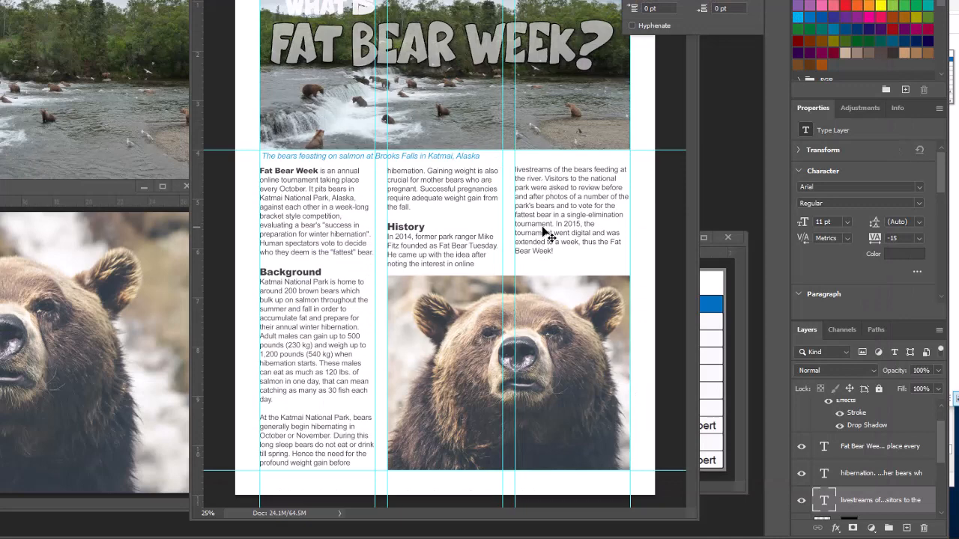
- Add a horizontal guide at about 5 in and nudge the third column's text to line up with the neighbouring columns' lines
left_click_drag(377, 1, 375, 202)
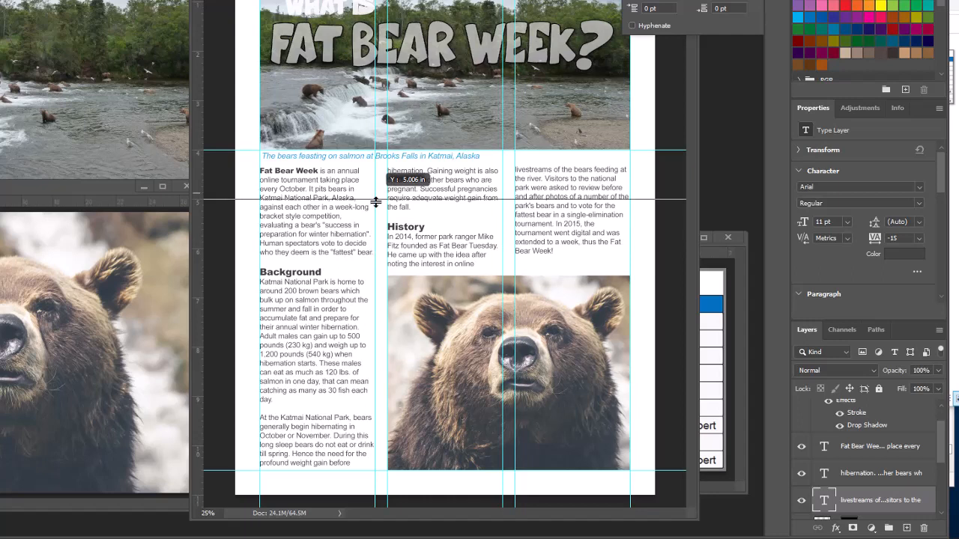
left_click_drag(375, 202, 375, 202)
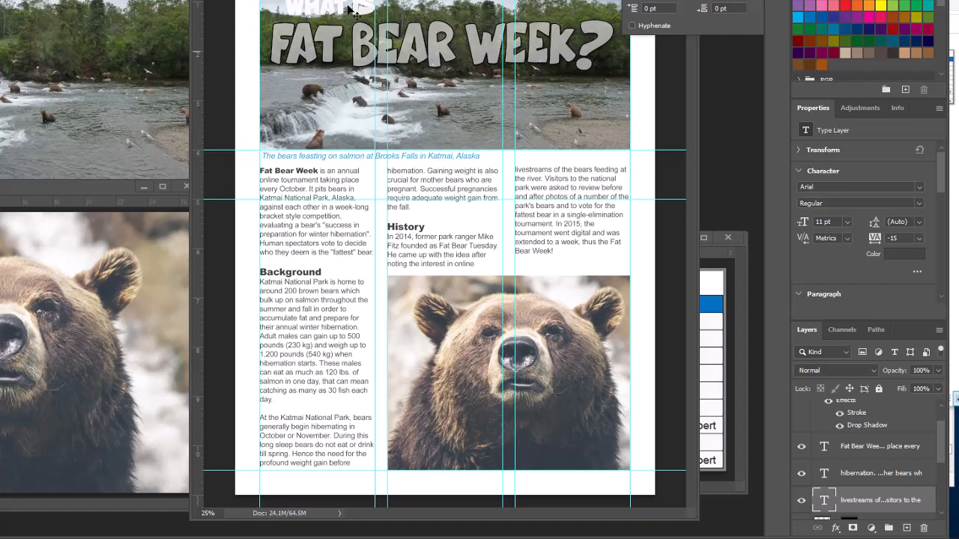
left_click_drag(544, 235, 552, 226)
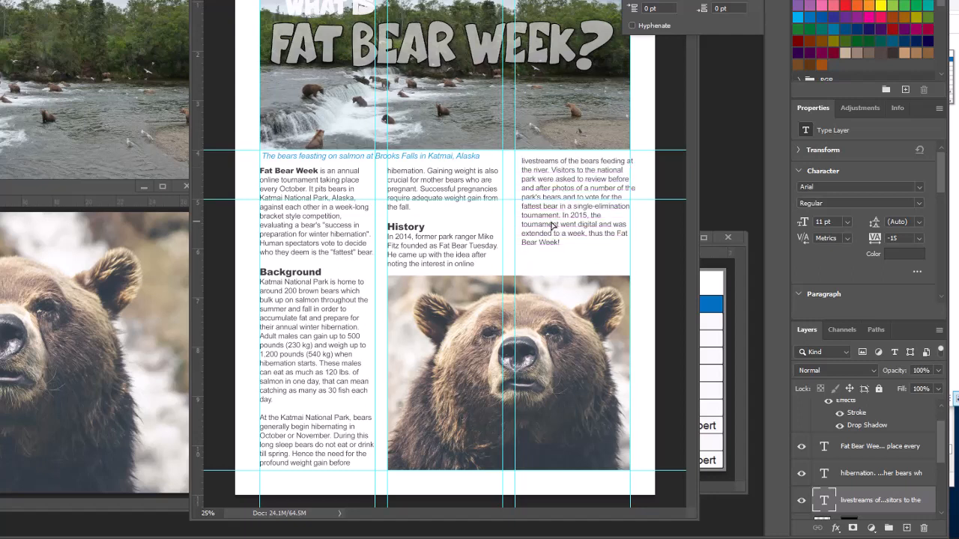
key("Down")
key("Down")
key("Down")
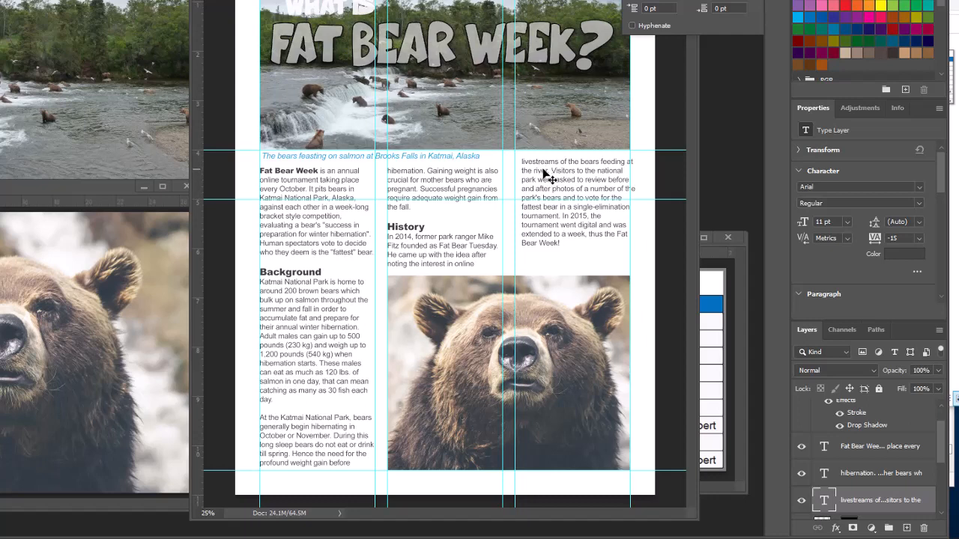
key("Down")
key("Down")
key("Down")
key("Down")
key("Down")
key("Down")
key("Down")
key("Down")
key("Down")
key("Down")
key("Down")
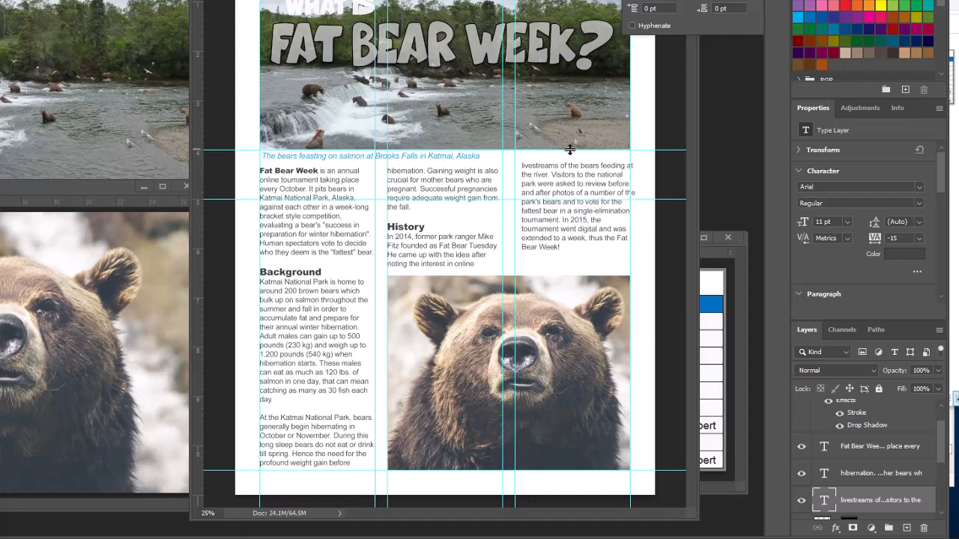
key("Down")
key("Down")
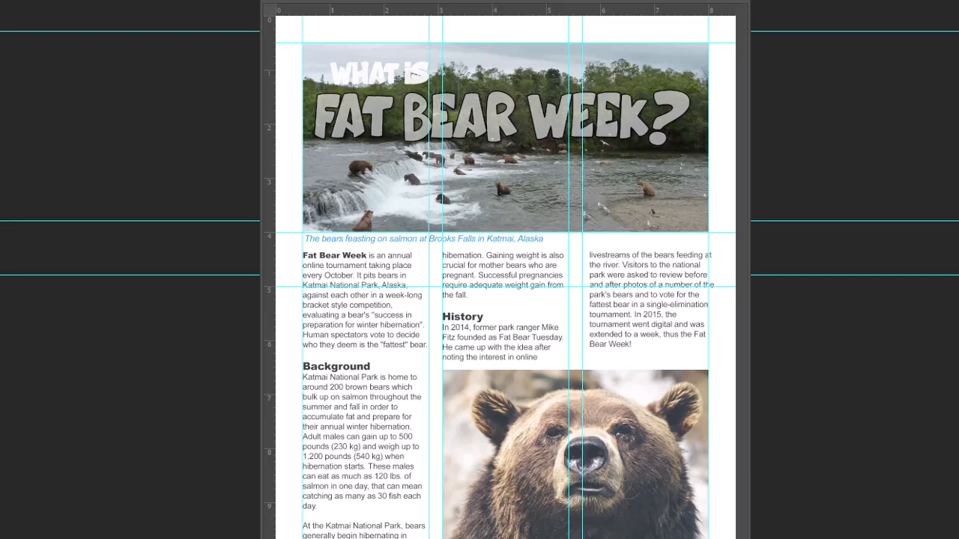
key("Left")
key("Left")
key("Left")
key("Left")
key("Left")
key("Left")
key("Left")
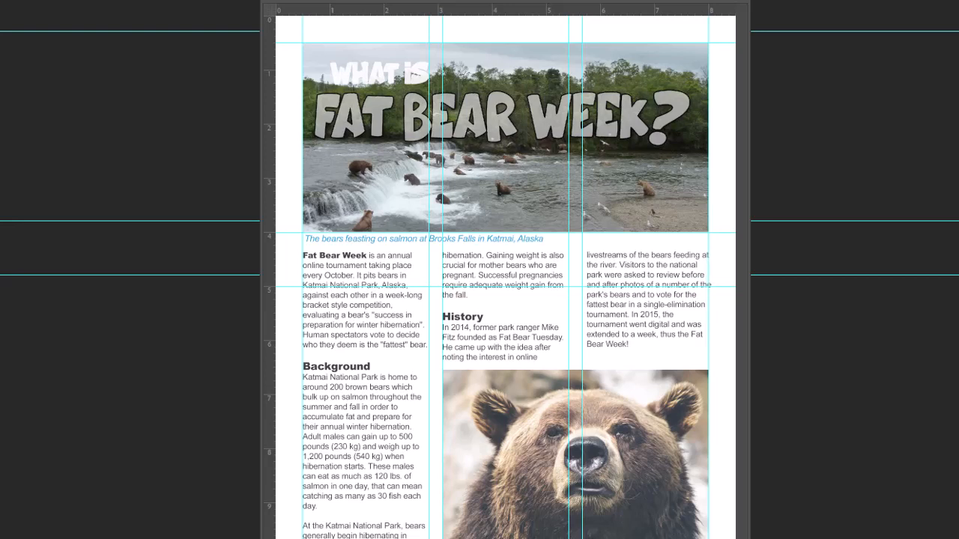
key("Left")
key("Left")
key("Left")
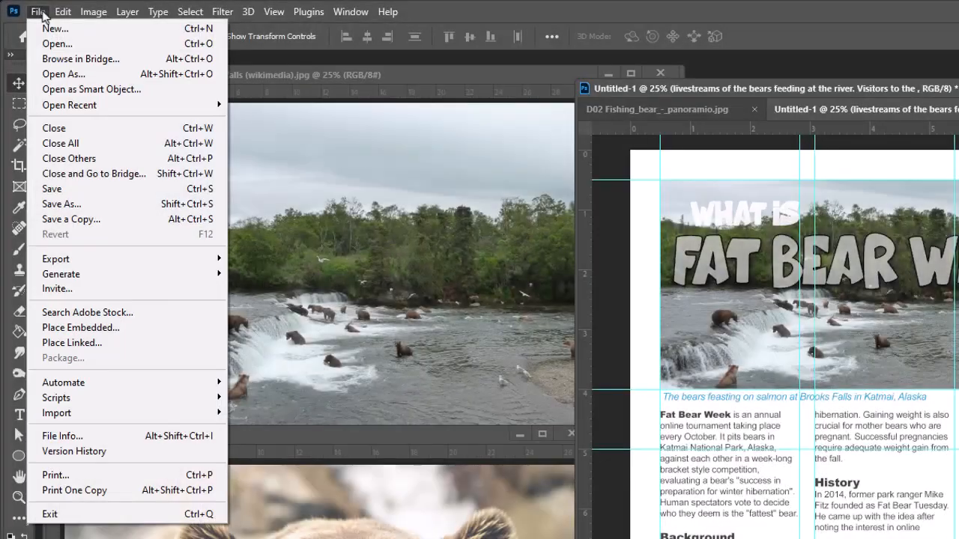
- Save the document as "D02 Fat bear week.psd" in the Week 5 Projects folder
left_click(75, 208)
type("D0")
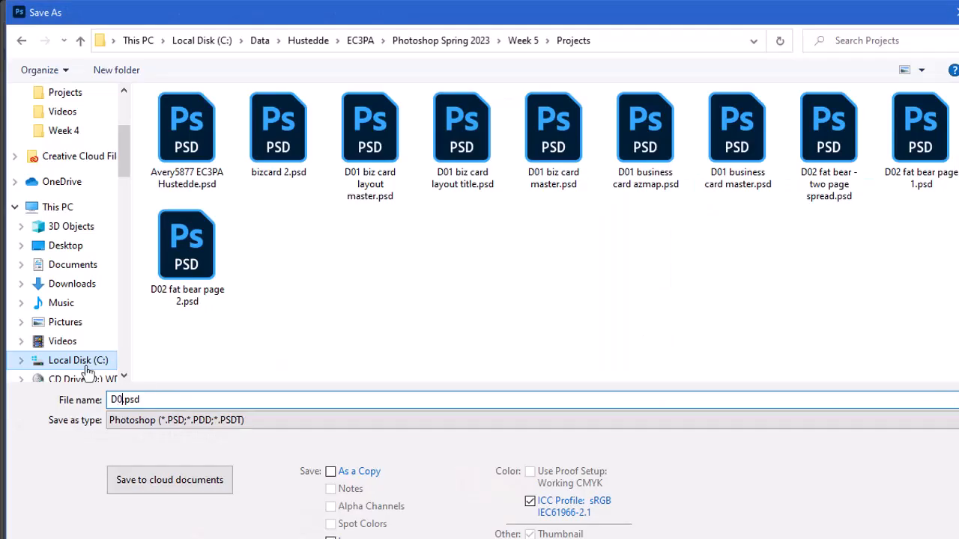
type("2 Fat bear week")
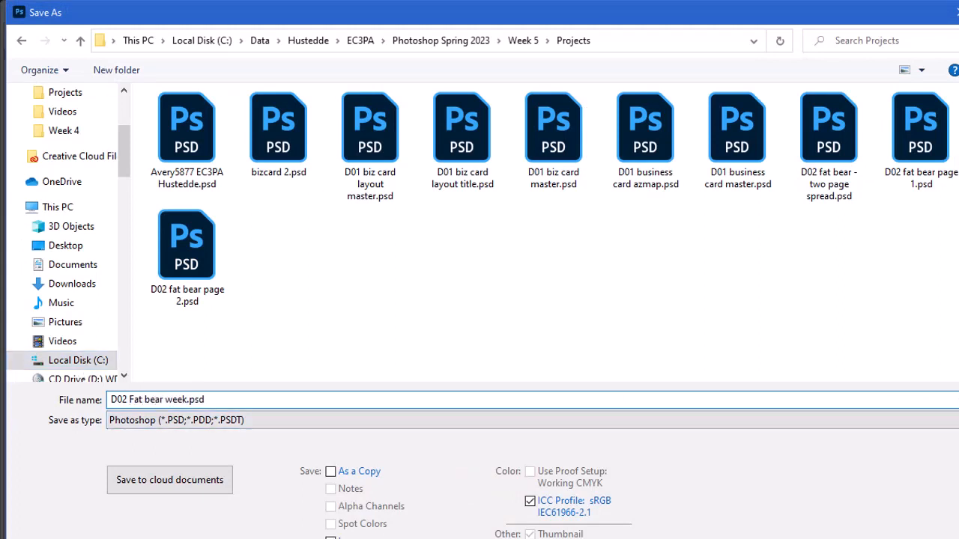
key("Return")
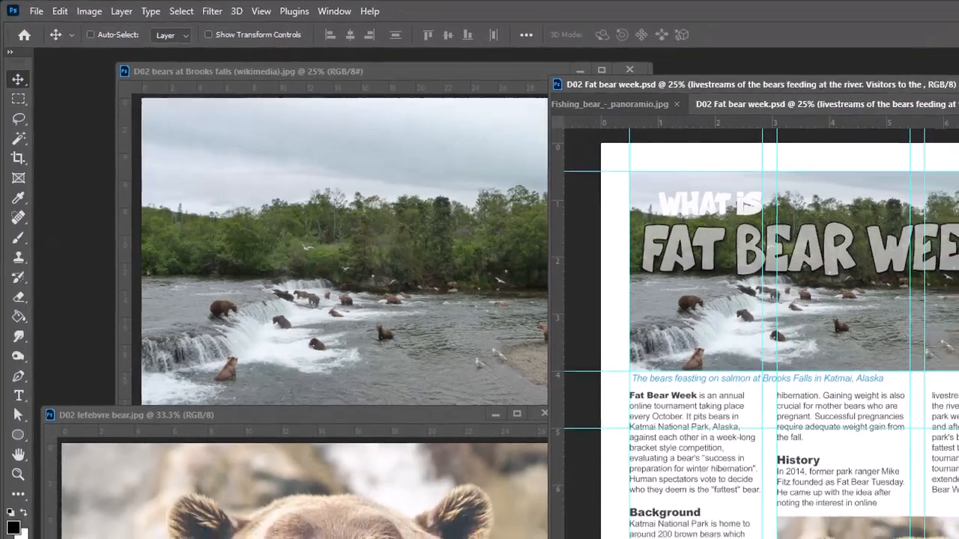
- Group all layers from "Fat Bear Week?" down to Layer 1, leaving out Background, and name the group "page 1"
left_click_drag(950, 457, 641, 259)
left_click_drag(708, 445, 709, 504)
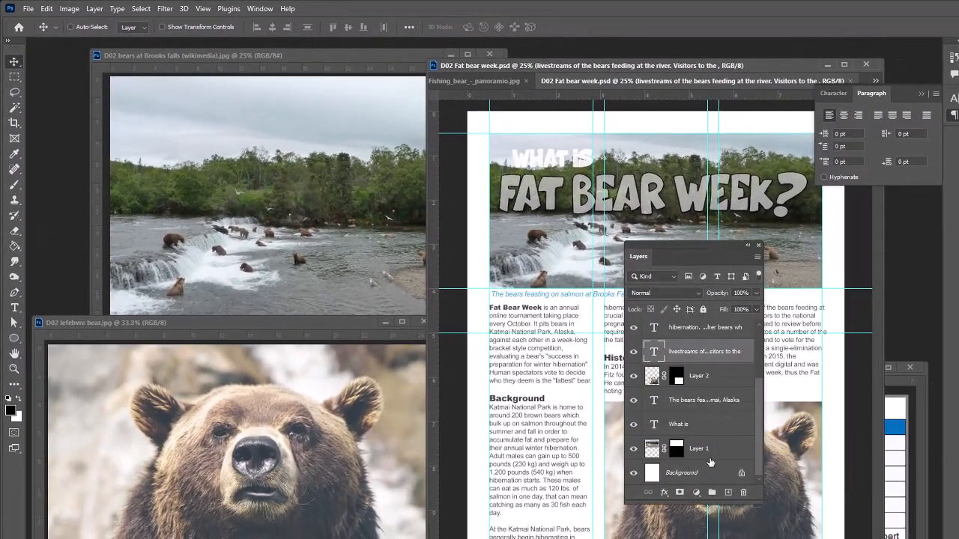
scroll(709, 453, "up", 3)
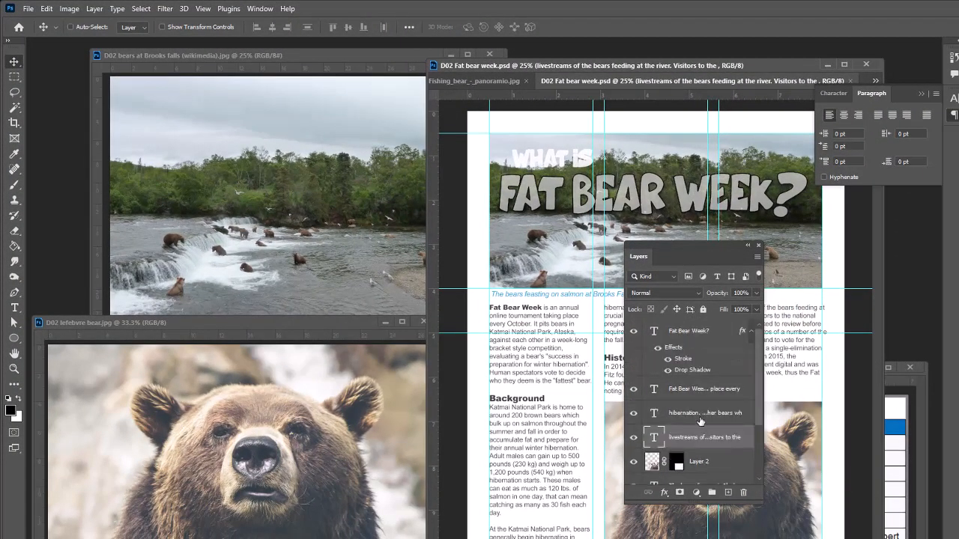
left_click(676, 333)
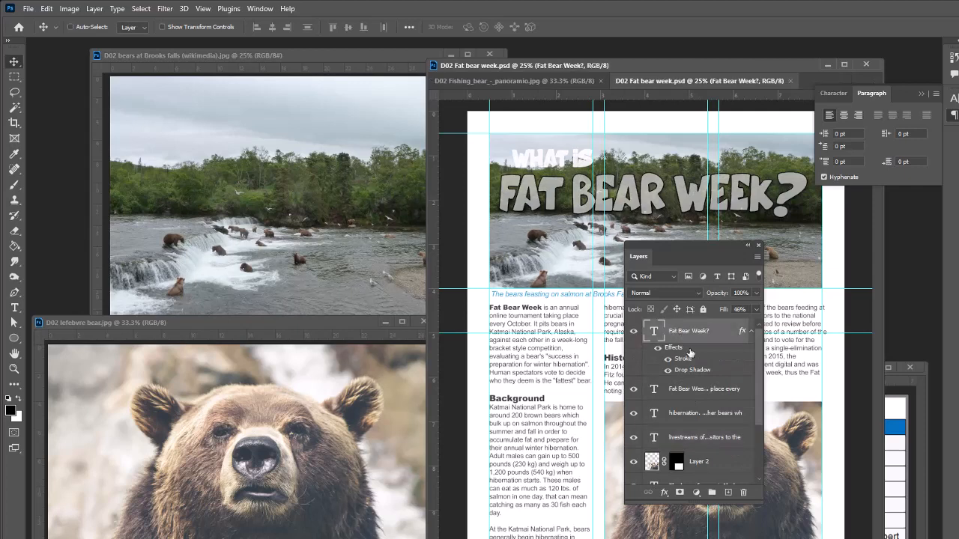
scroll(690, 420, "down", 3)
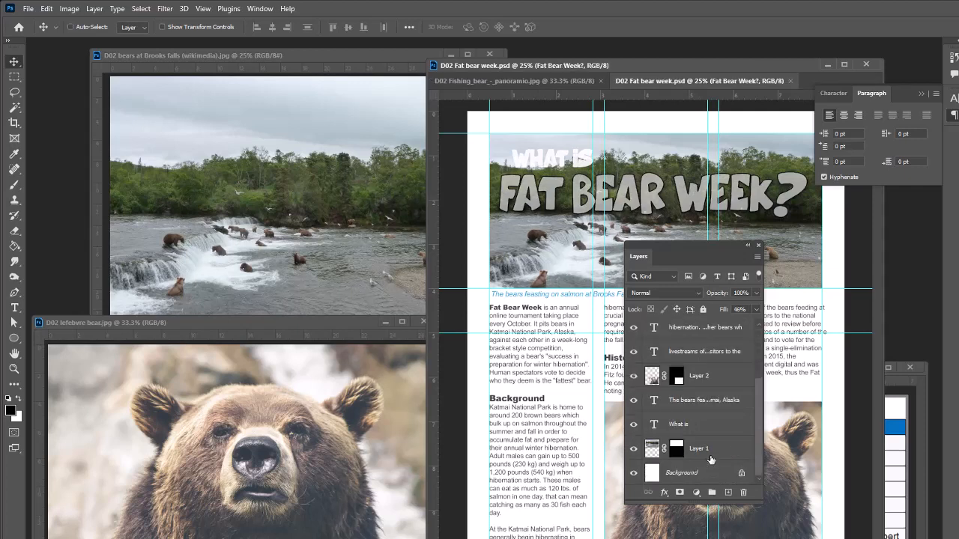
left_click(708, 448, "shift")
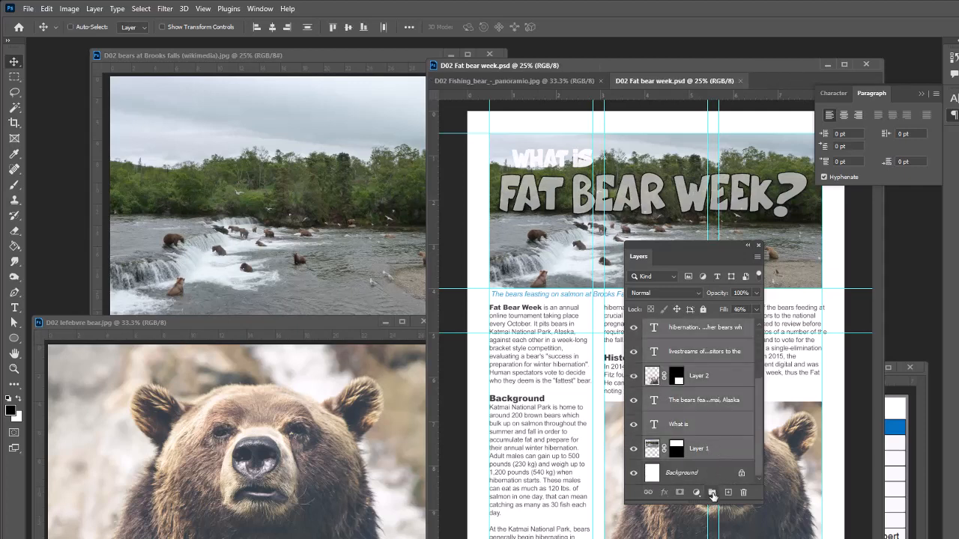
left_click(711, 494)
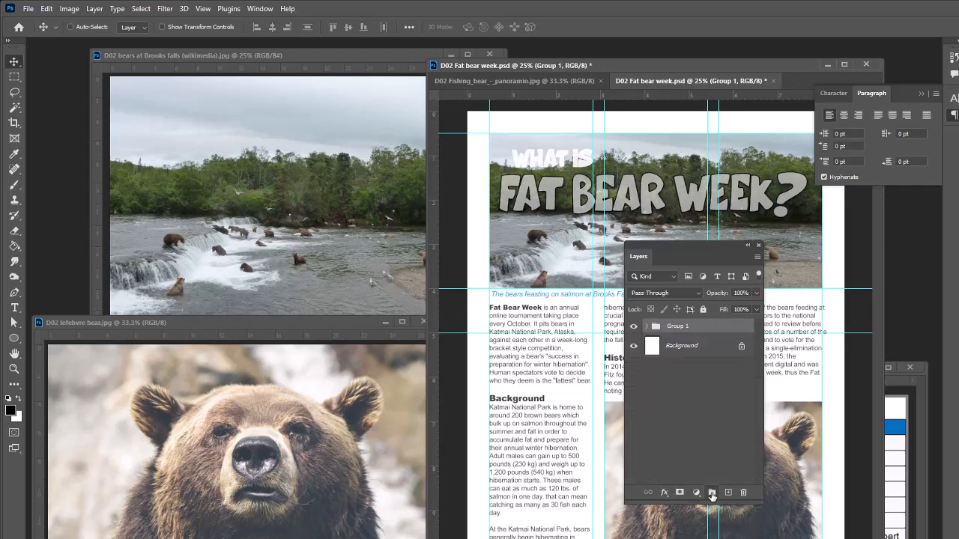
double_click(677, 325)
type("B")
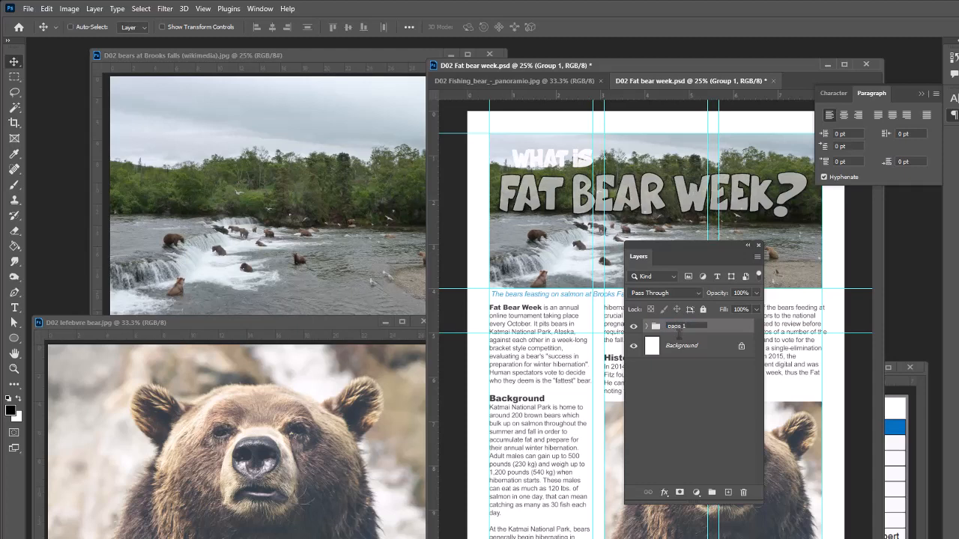
left_click(684, 348)
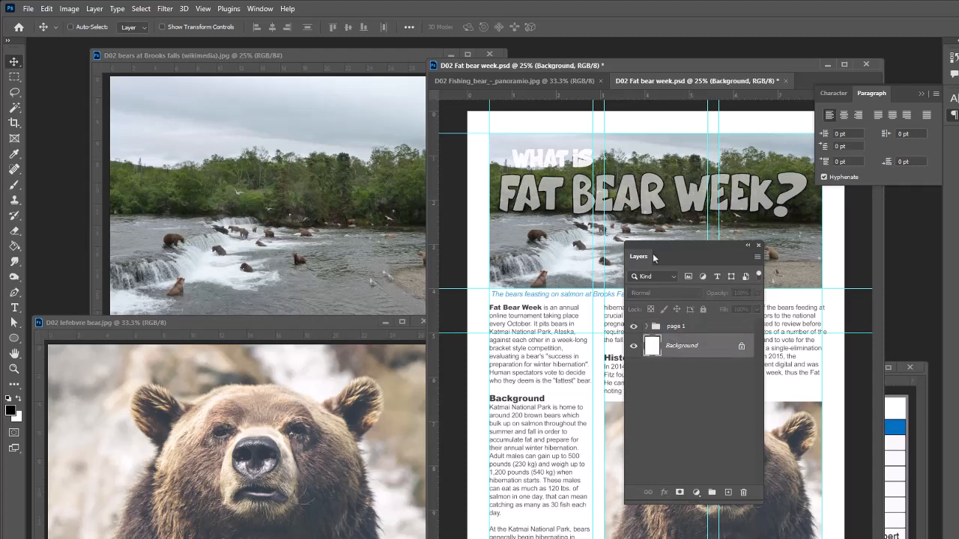
- Move the Layers panel off the third column, and hide and reshow the page 1 group to check the blank page beneath
left_click_drag(681, 251, 833, 275)
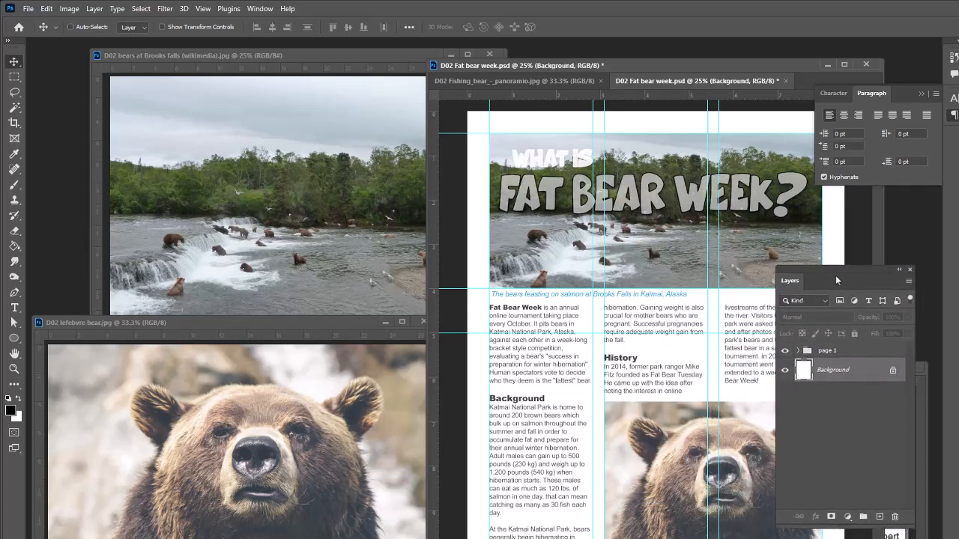
left_click(785, 352)
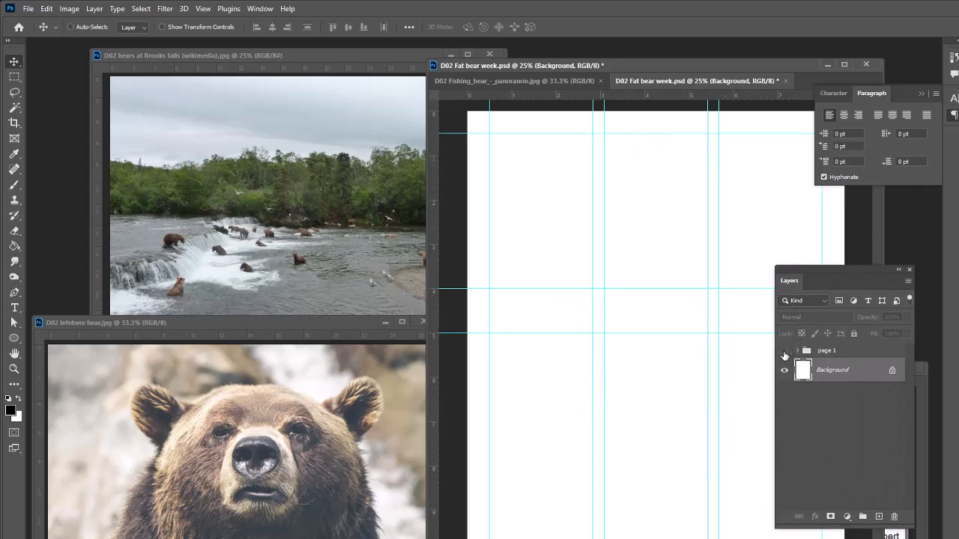
left_click(785, 353)
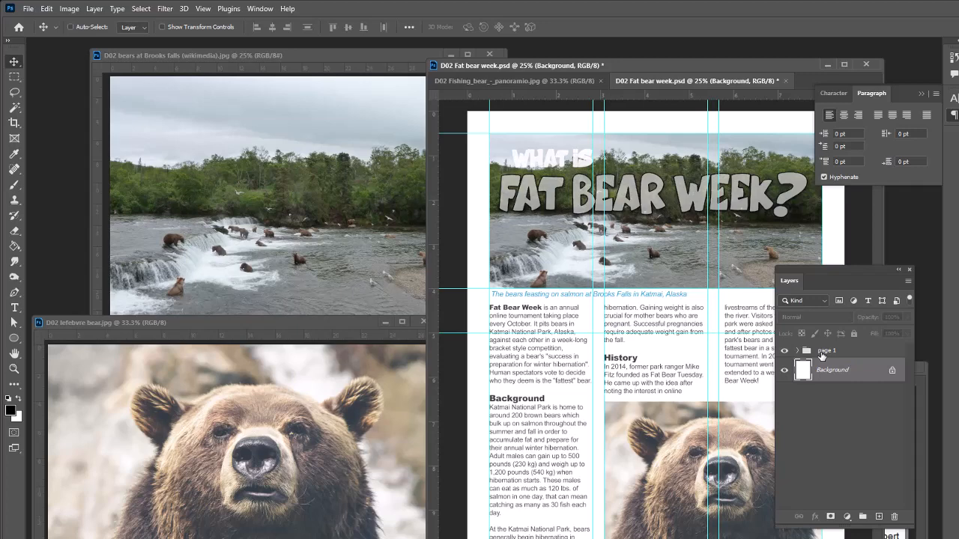
- Save the document under the new name "D02 Fat bear week page 1.psd" in the Projects folder
left_click(822, 355)
key("alt+f")
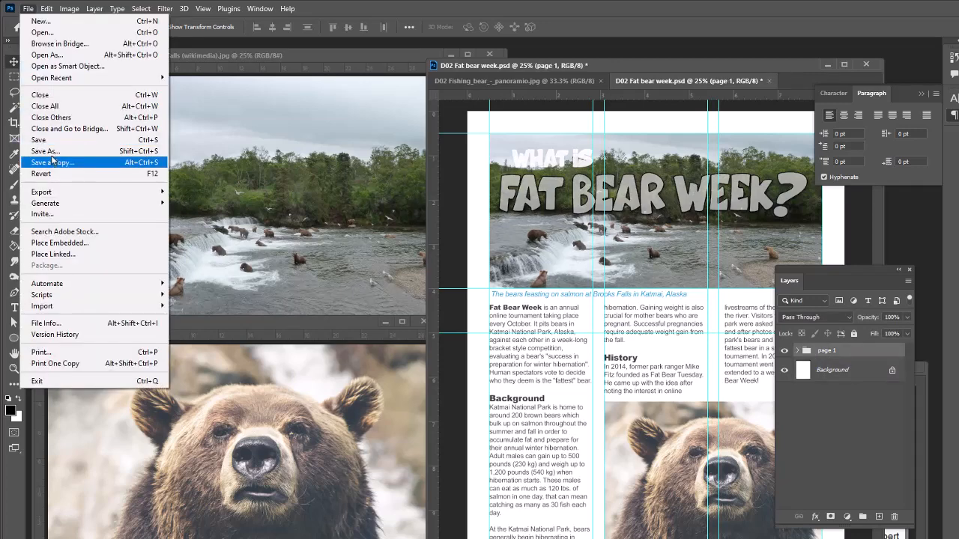
left_click(50, 151)
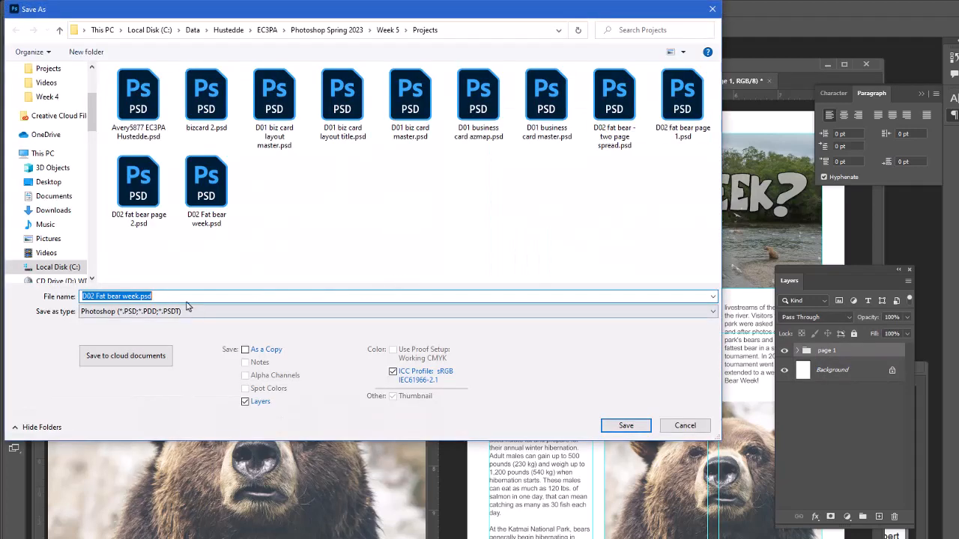
left_click(136, 297)
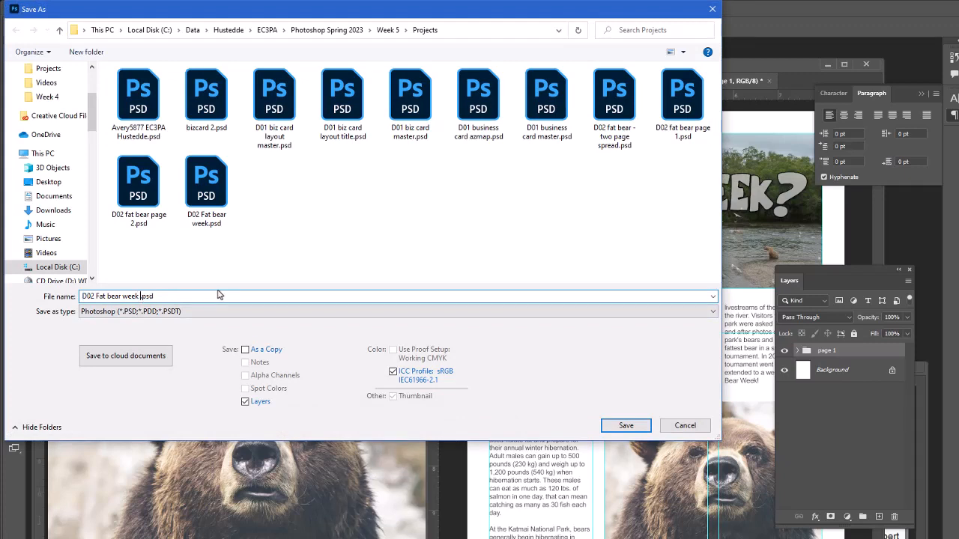
type("1")
type("page")
left_click(631, 426)
- Hide the page 1 group to get a blank page and dock the Layers panel again
left_click(785, 352)
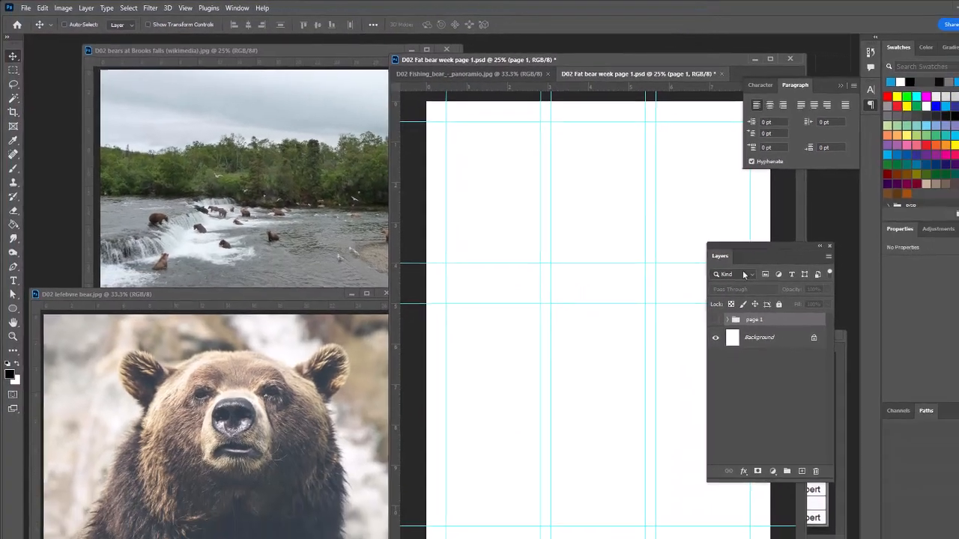
left_click_drag(839, 274, 827, 382)
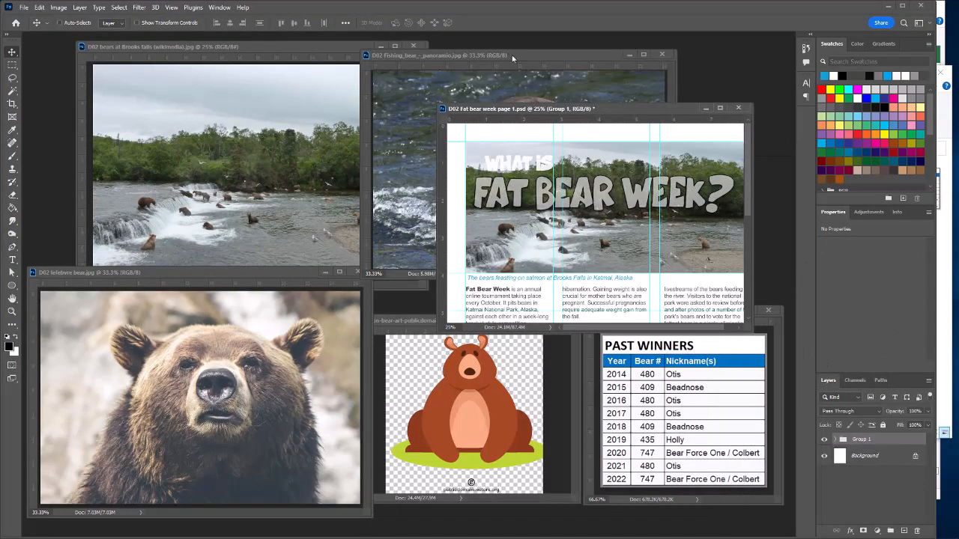
- Separate the fishing bear photo into its own window and copy it into the blank page, positioned over the page's upper-left corner
left_click_drag(514, 59, 198, 158)
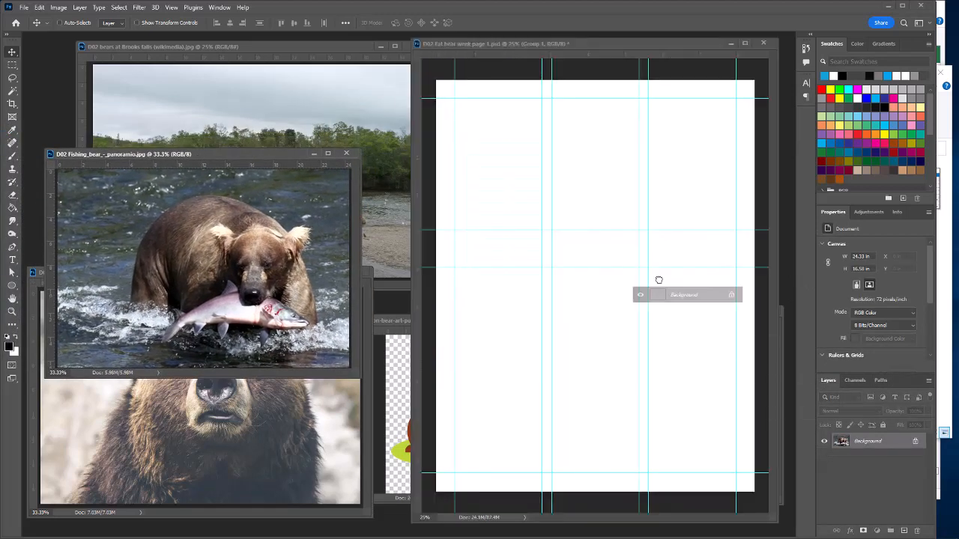
left_click_drag(657, 280, 551, 163)
left_click_drag(551, 163, 550, 159)
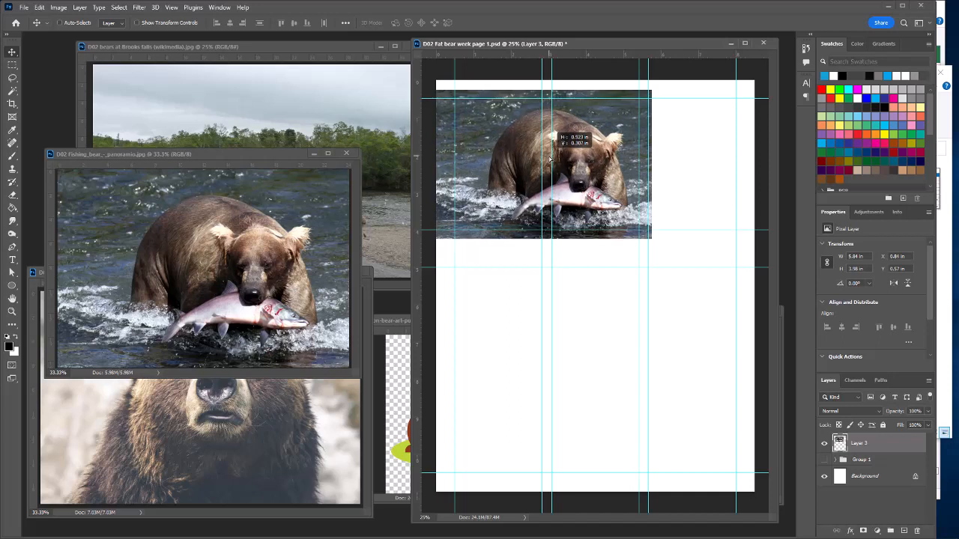
- Try to mask the fishing bear photo to the first two columns, between the top margin guide and the 4 in guide
key("m")
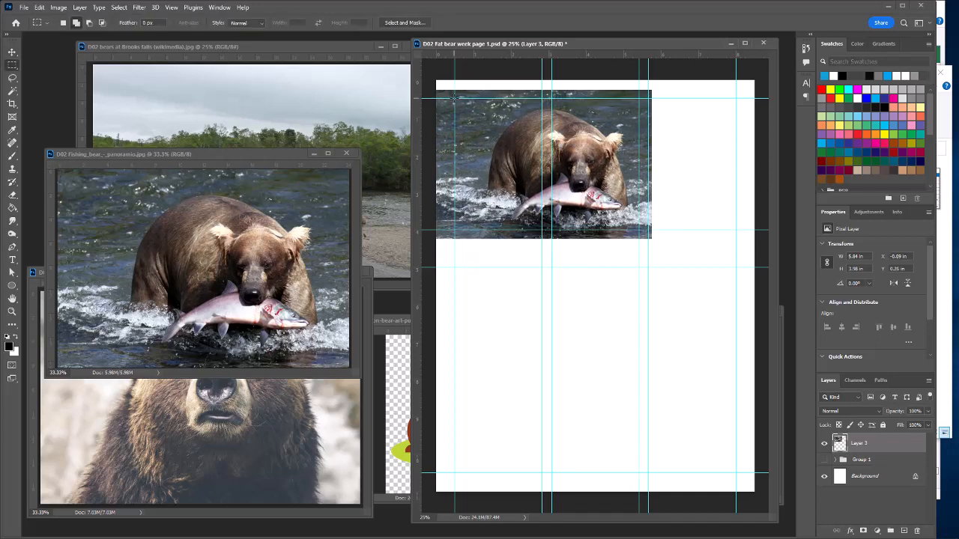
left_click_drag(454, 99, 642, 229)
left_click(863, 530)
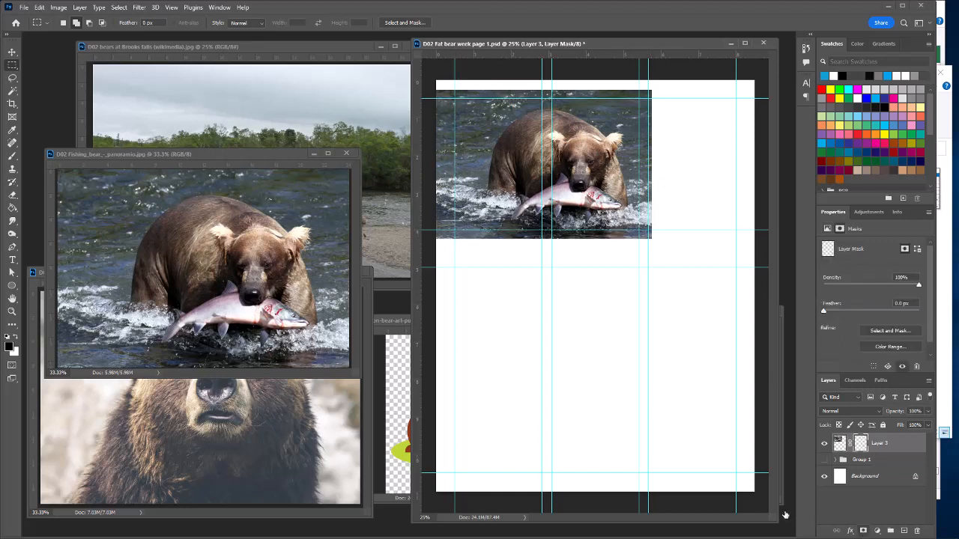
- Add the heading "THE FAT BEAR CONSERVATORY GROUP" in 18 pt Honey Bear near the lower-left margin of the blank page
key("t")
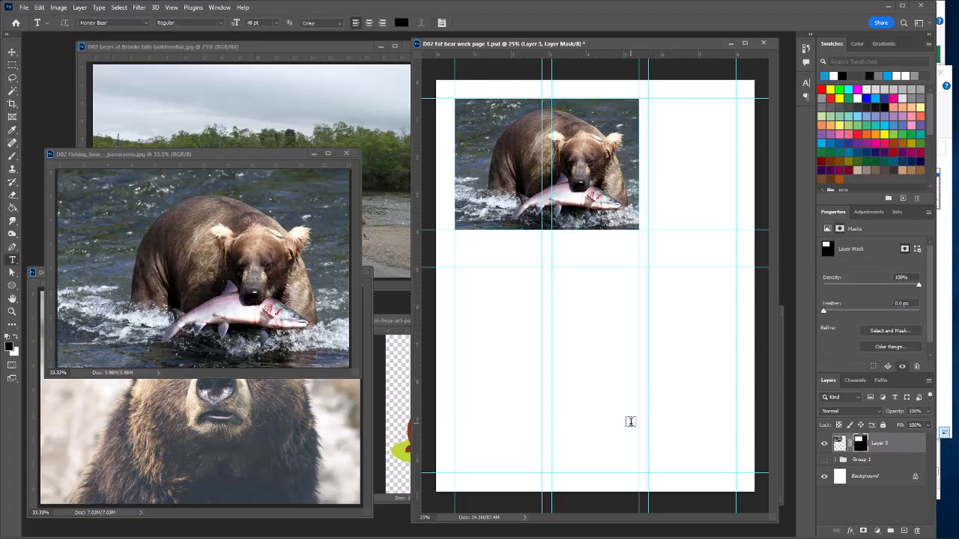
left_click(461, 410)
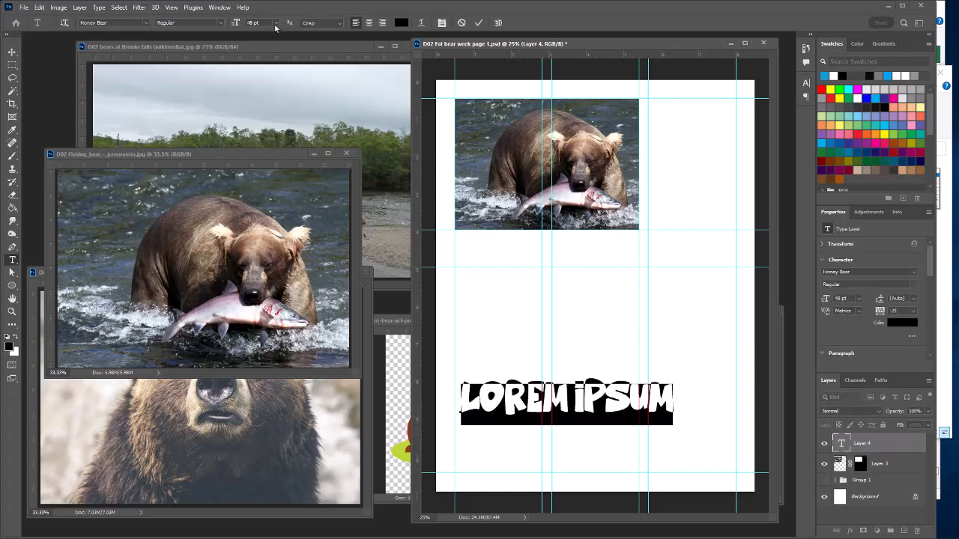
left_click(276, 25)
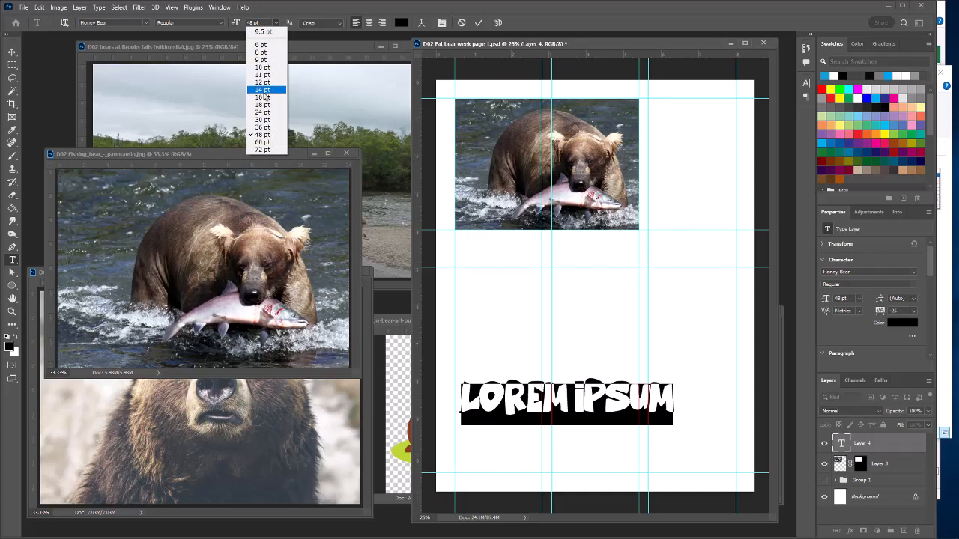
left_click(263, 104)
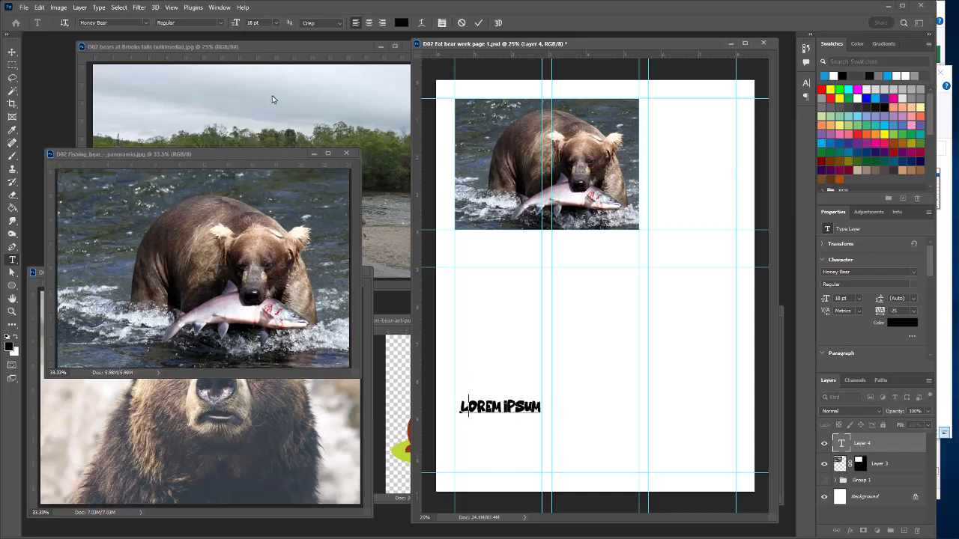
type("THE FAT BEAR")
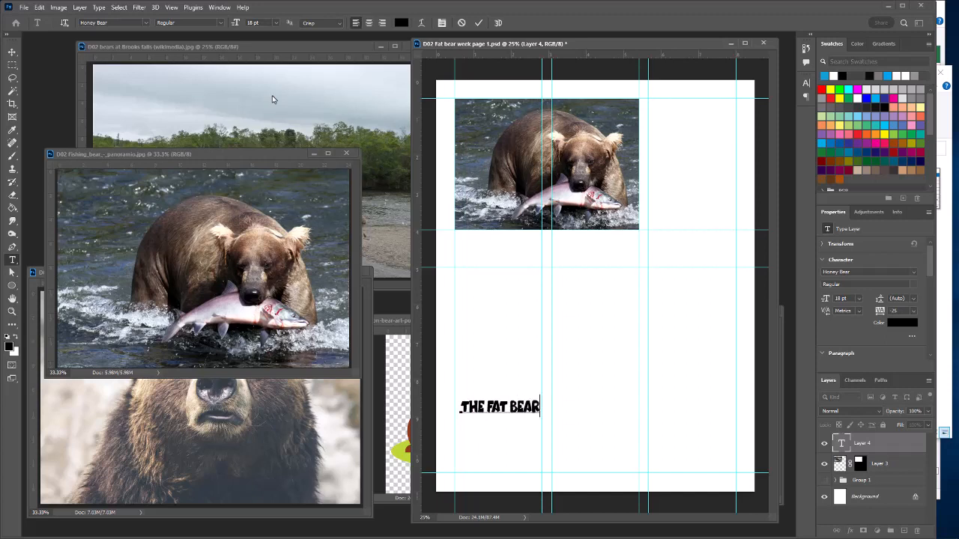
type(" CONSERVIT")
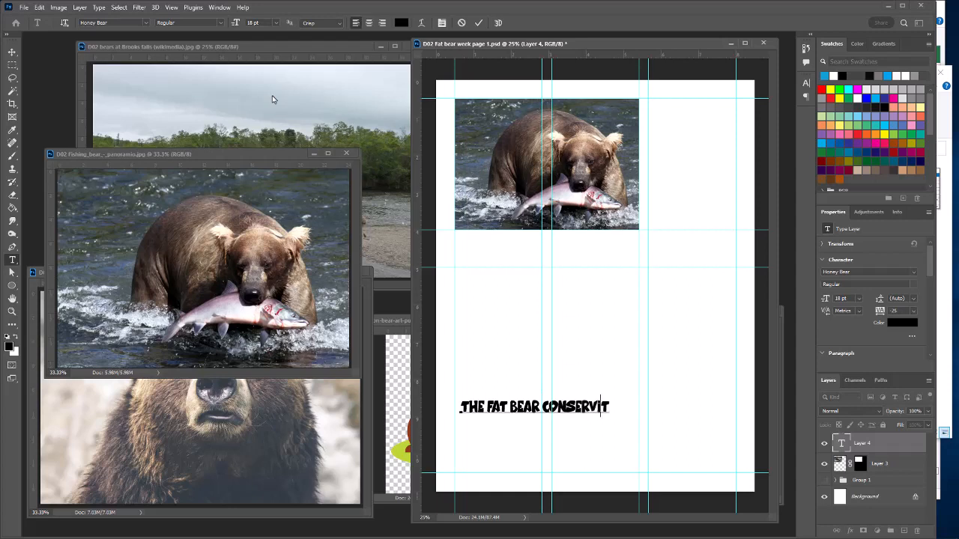
key("BackSpace")
key("BackSpace")
type("ATORY")
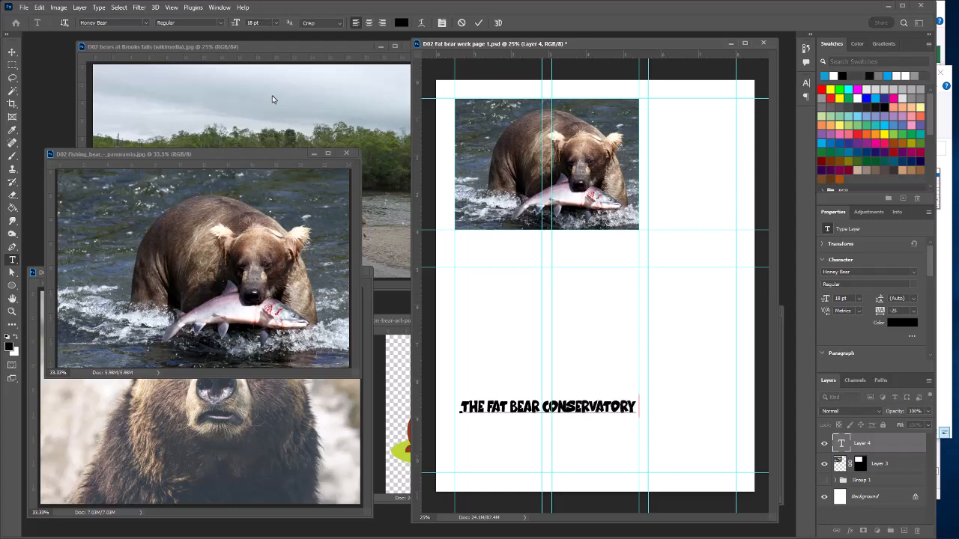
type(" GROUP")
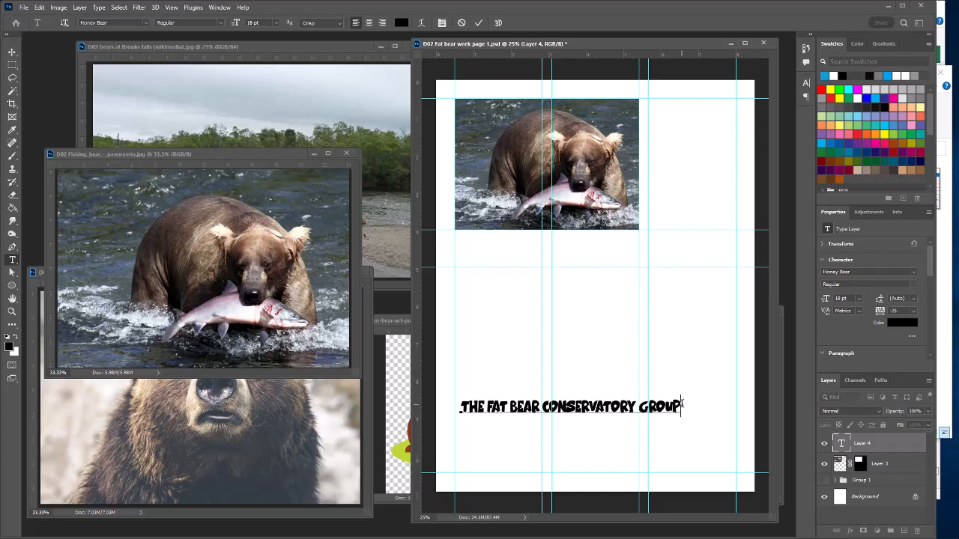
- Reduce the conservatory group heading to 12 pt and move it slightly down the page
left_click_drag(680, 407, 453, 389)
left_click(276, 22)
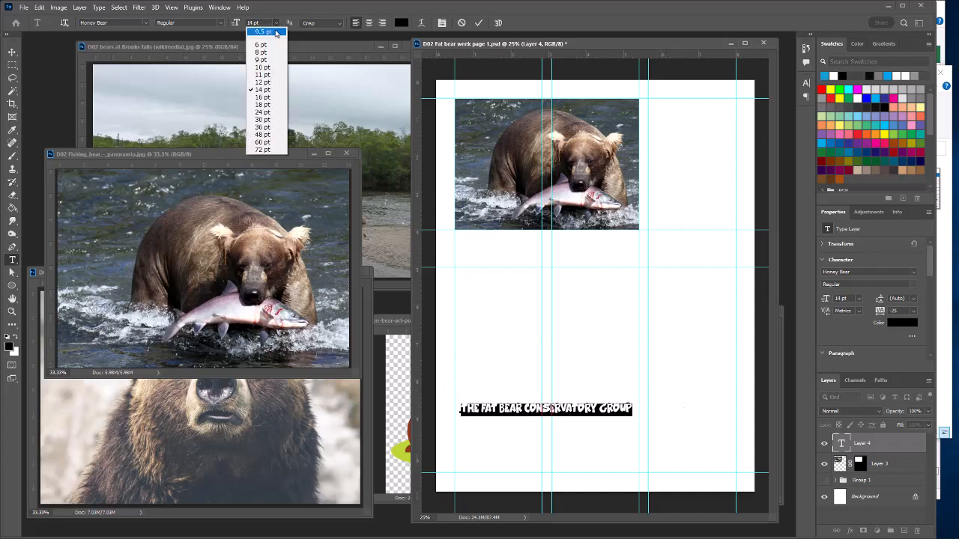
left_click(266, 85)
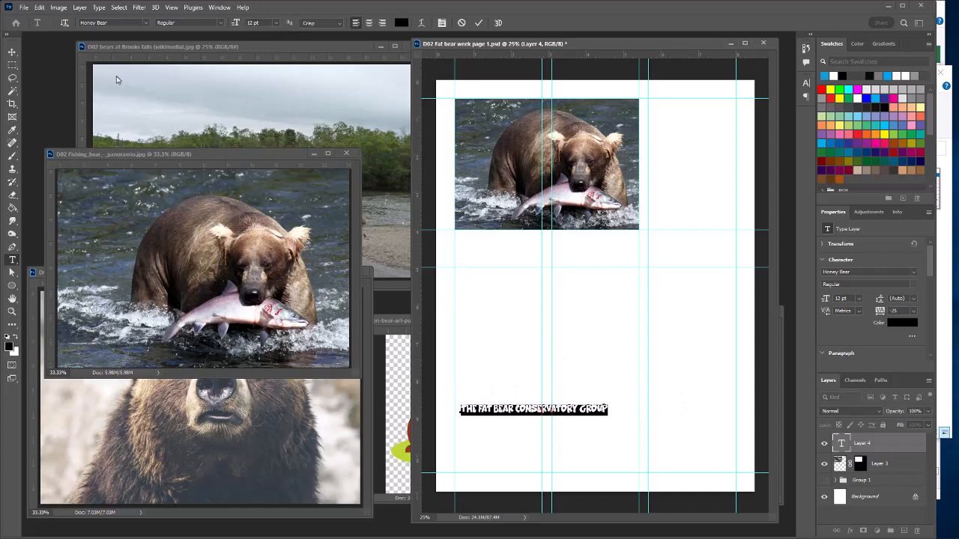
left_click(12, 52)
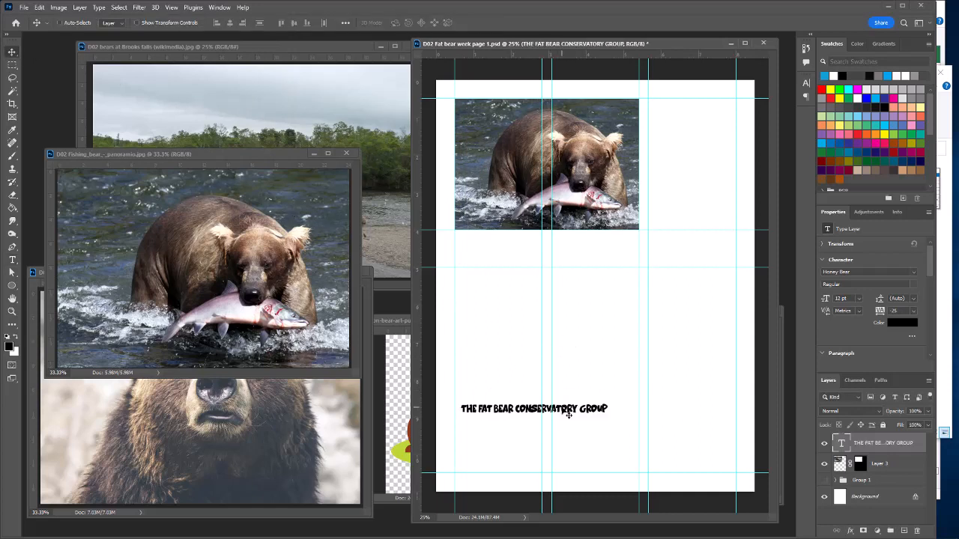
left_click_drag(557, 392, 563, 424)
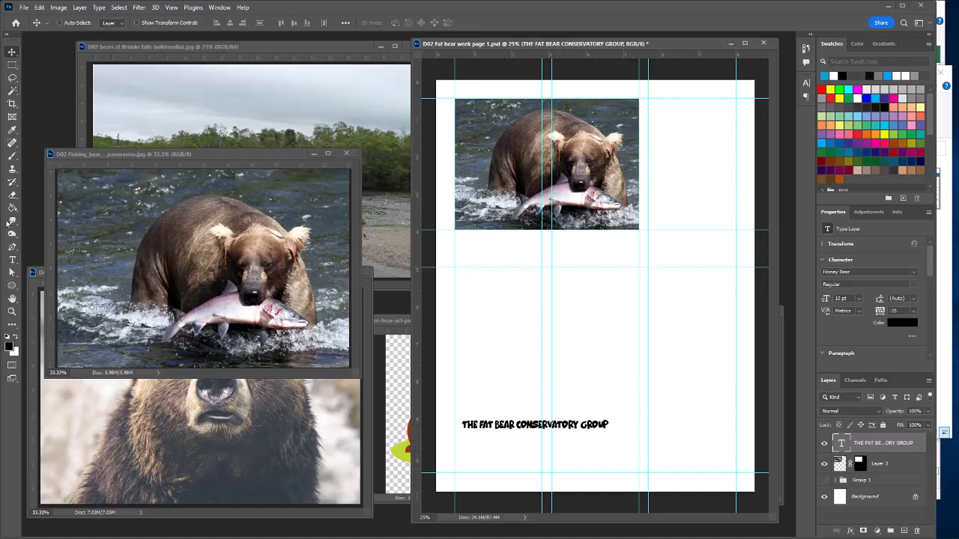
- Create a separate 12 pt Arial text layer just below the heading with the group's two-line postal address
left_click(12, 260)
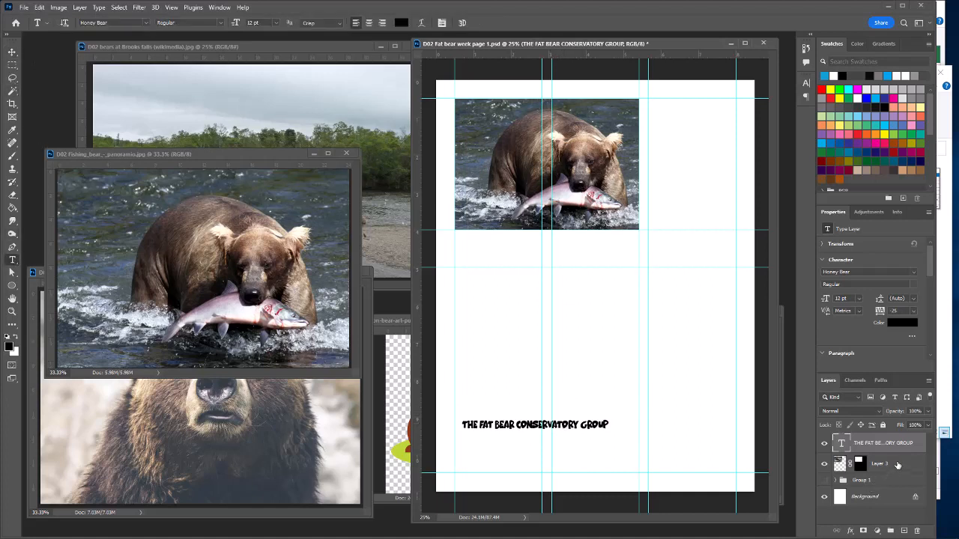
left_click(896, 465)
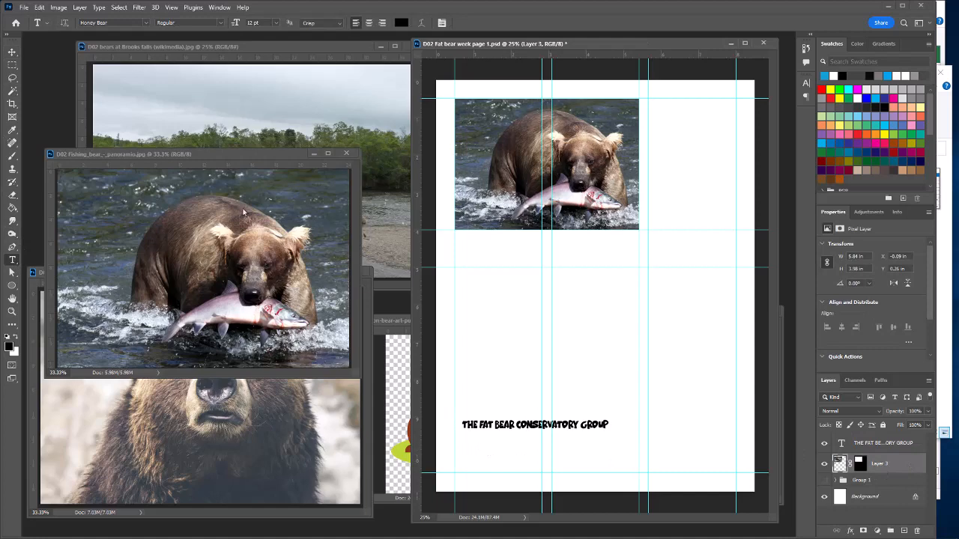
left_click(147, 24)
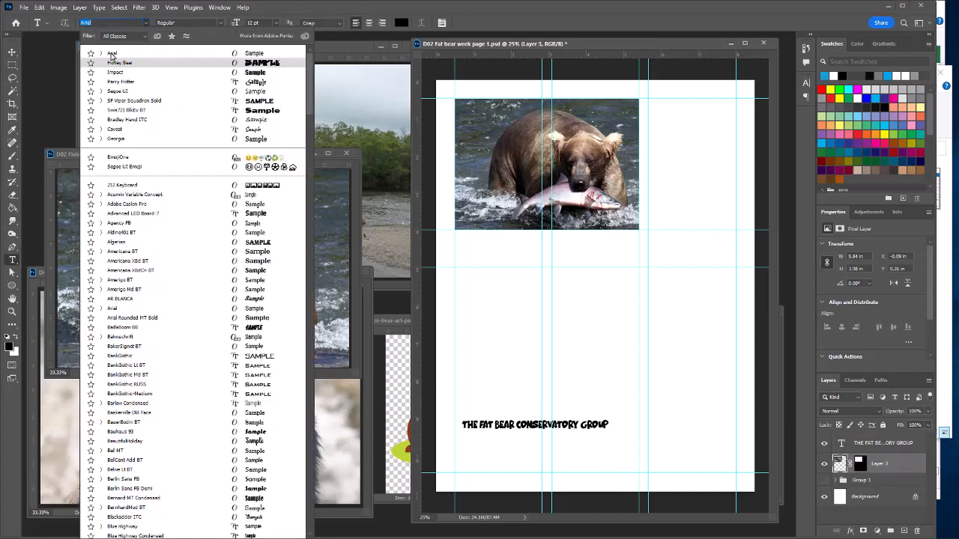
left_click(113, 53)
left_click(275, 23)
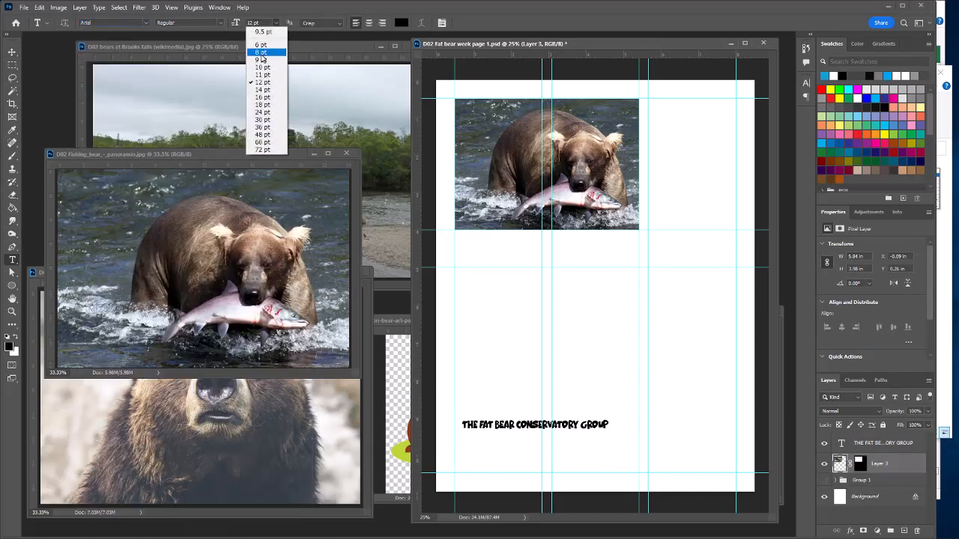
left_click(264, 82)
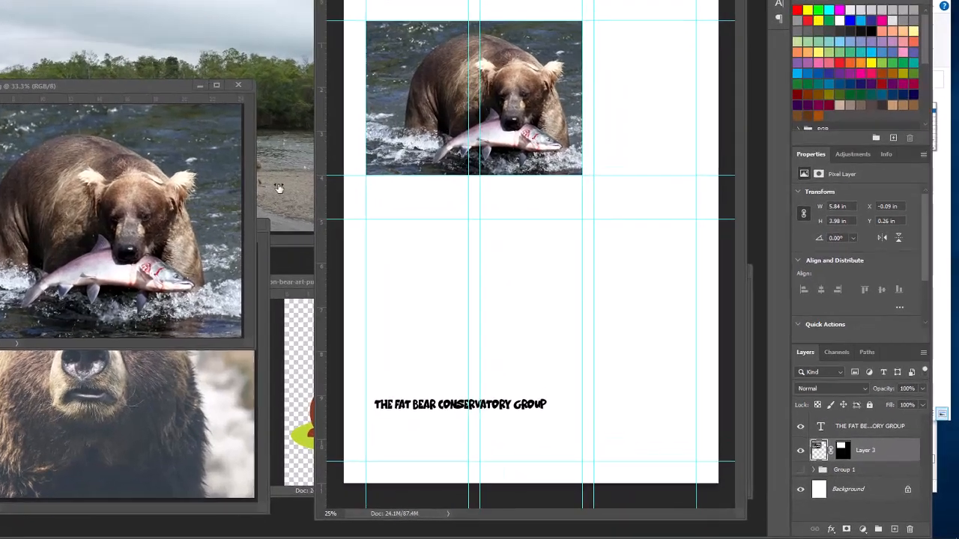
left_click(377, 422)
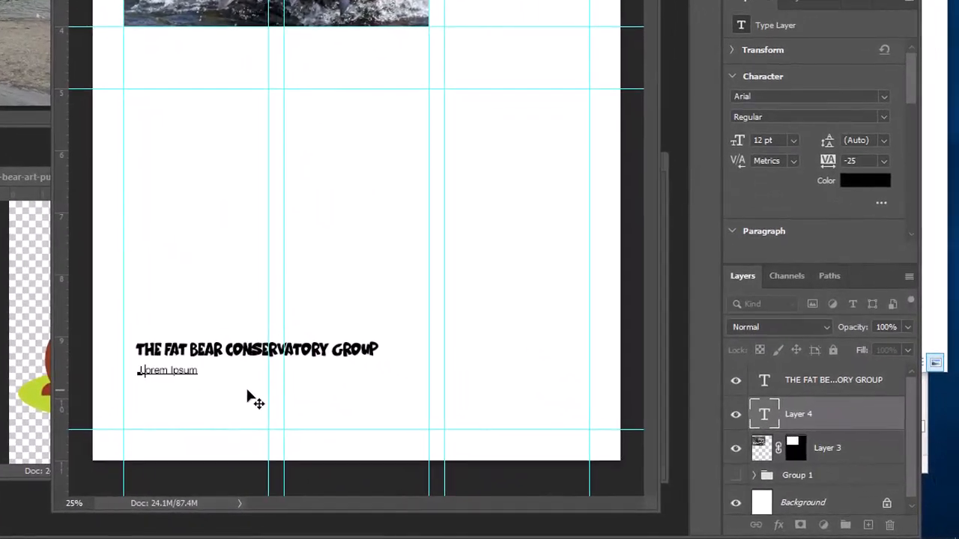
type("5088 NW Grizzly")
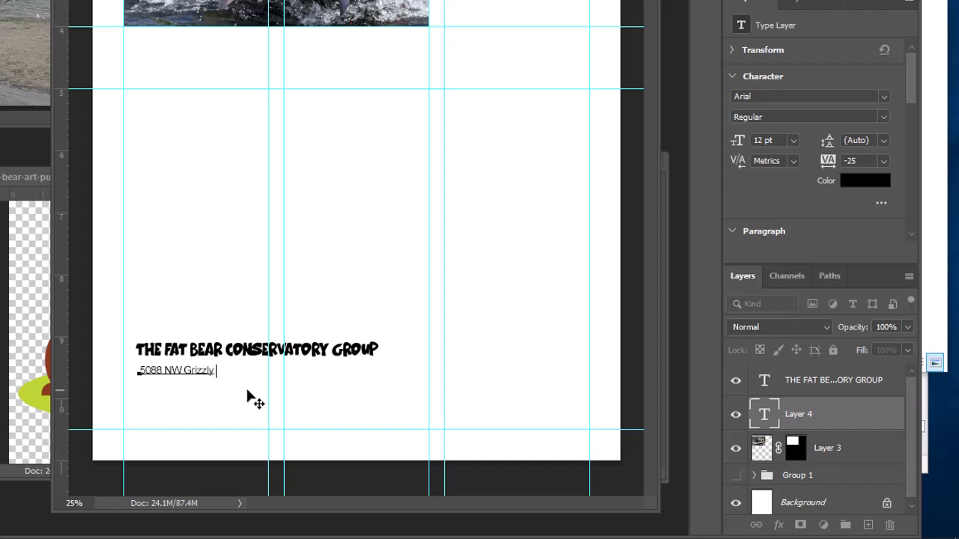
type(" Avenue ")
type("Katmia, ")
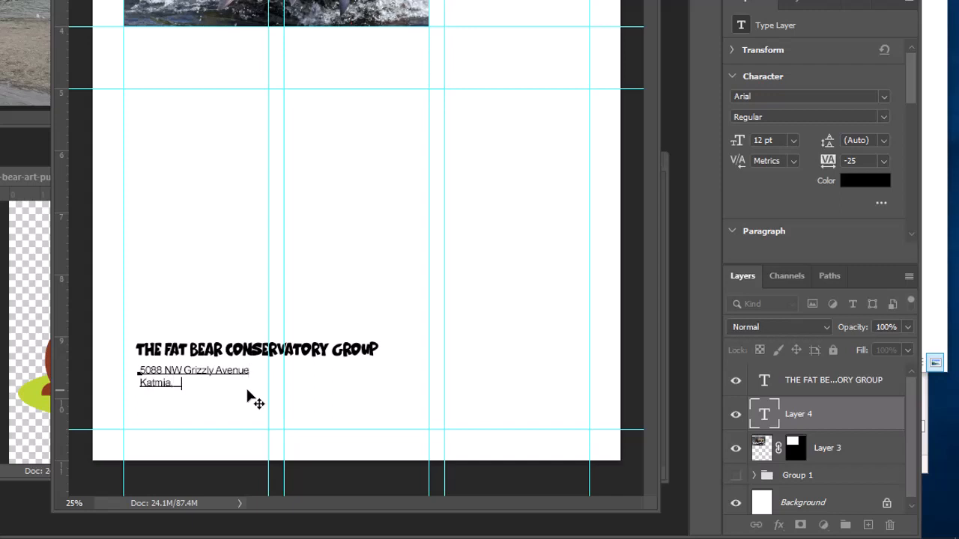
type("Alaska 98765")
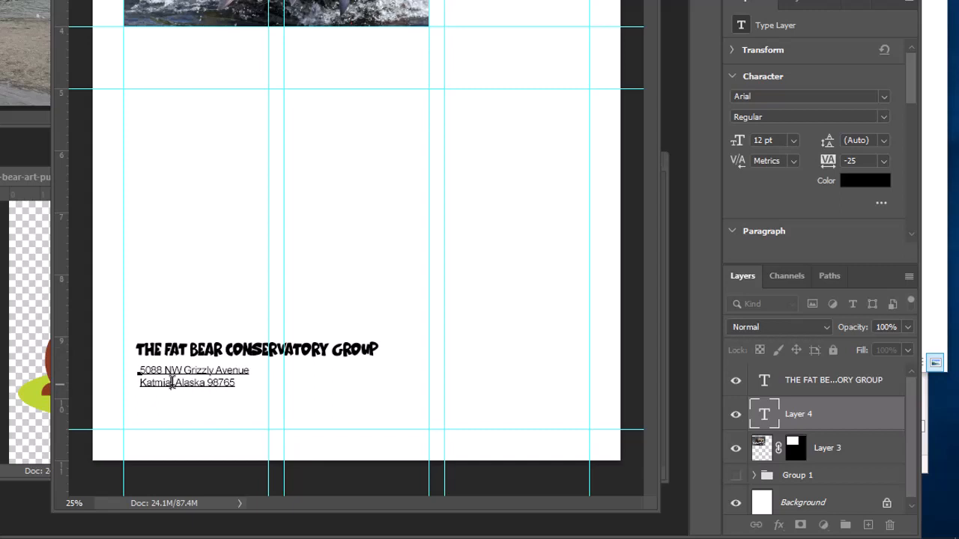
- Correct the spelling of the city name in the address and put the comma back after it
key("Delete")
key("Delete")
key("Delete")
type("ai")
left_click(175, 382)
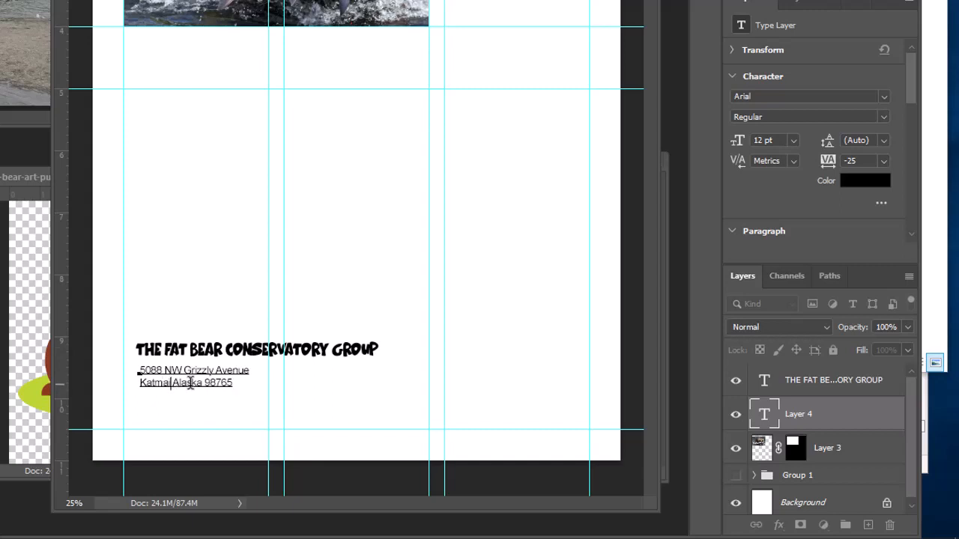
type(",")
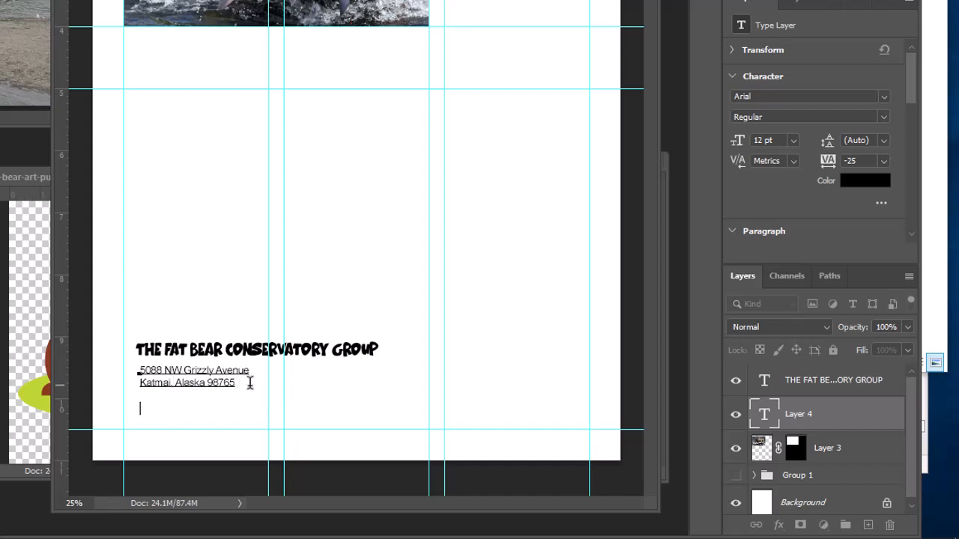
type("https:")
type("//")
type("wwww")
type("fatbear")
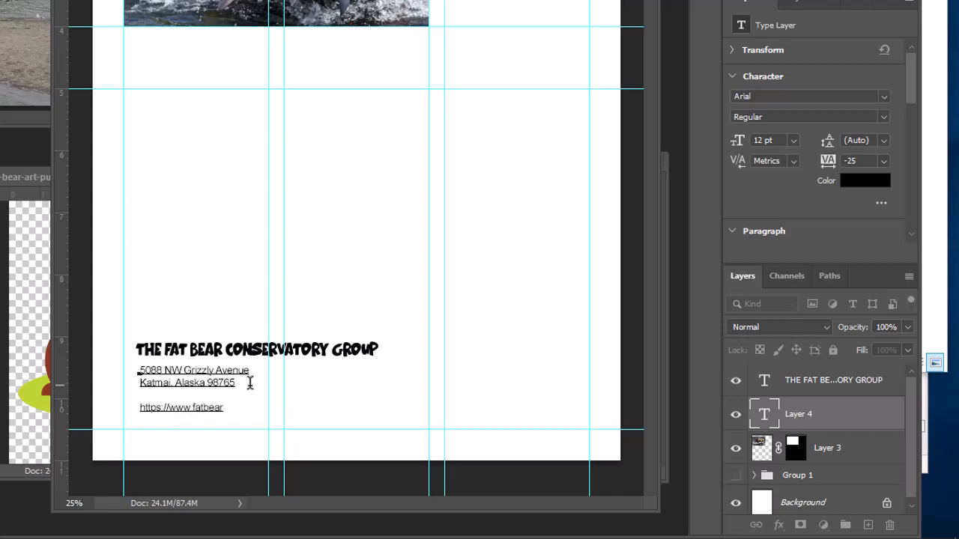
type("cg.org")
type("98 ")
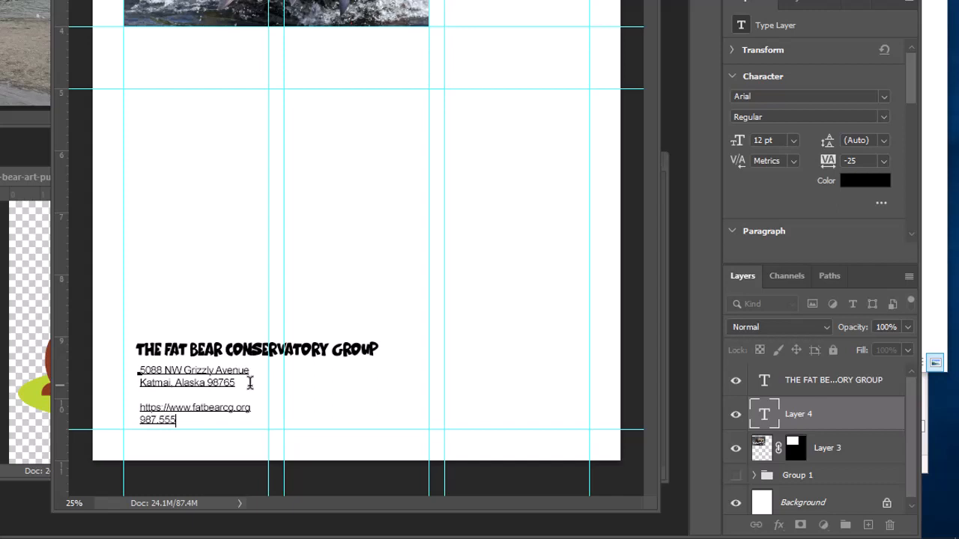
type(".555.9876")
- Enlarge the whole address and contact text to 14 pt and move it up above the bottom margin guide
left_click_drag(204, 422, 124, 368)
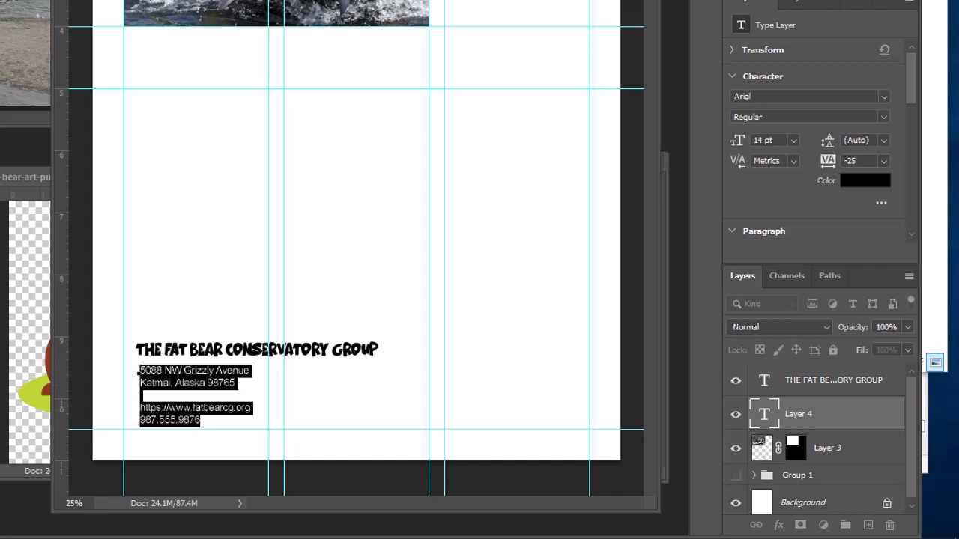
key("ctrl+shift+period")
key("ctrl+Return")
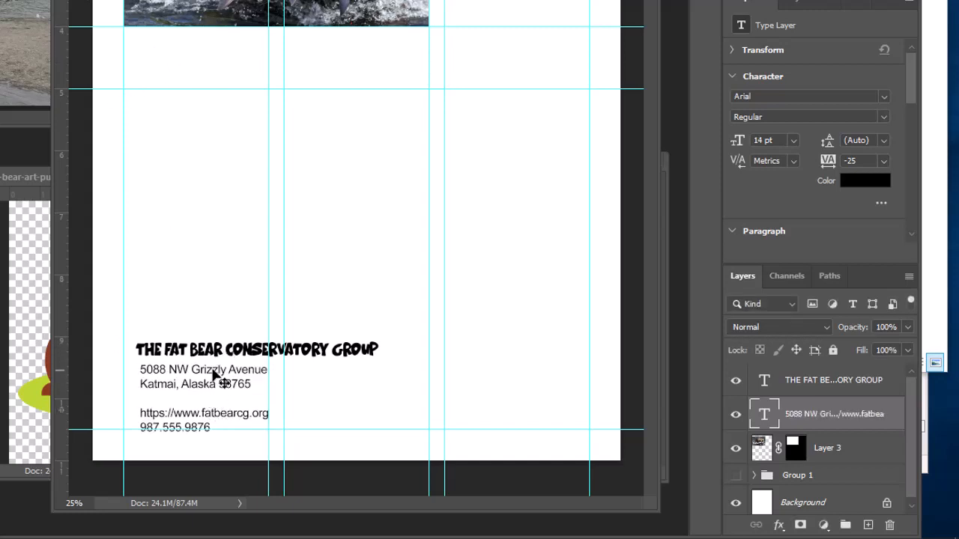
left_click_drag(215, 377, 214, 361)
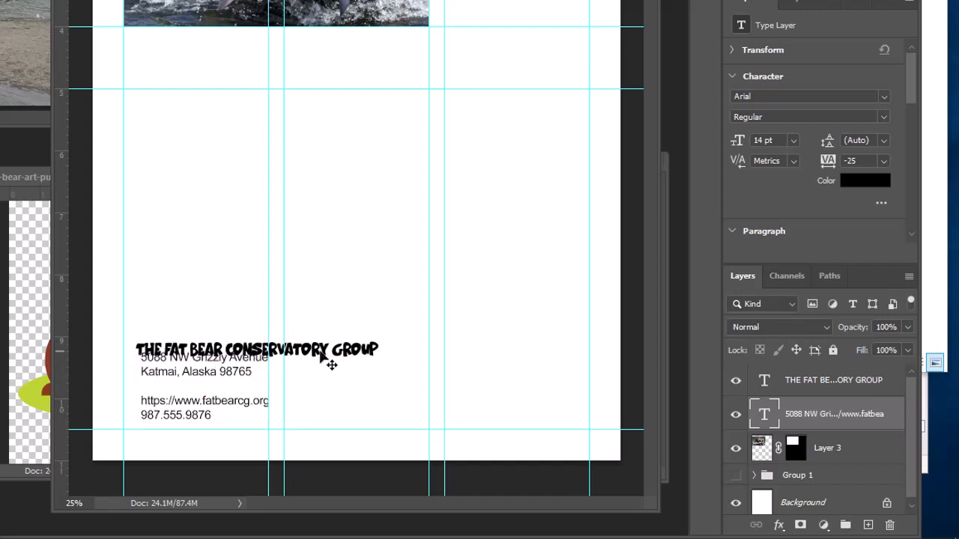
- Move the conservatory group heading up so it sits just clear of the first address line
left_click(801, 384)
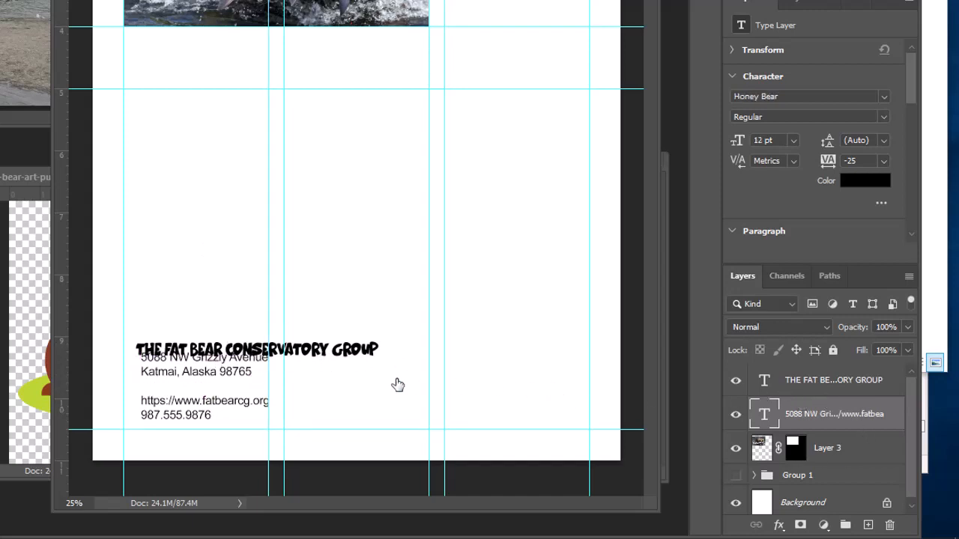
left_click_drag(349, 358, 347, 341)
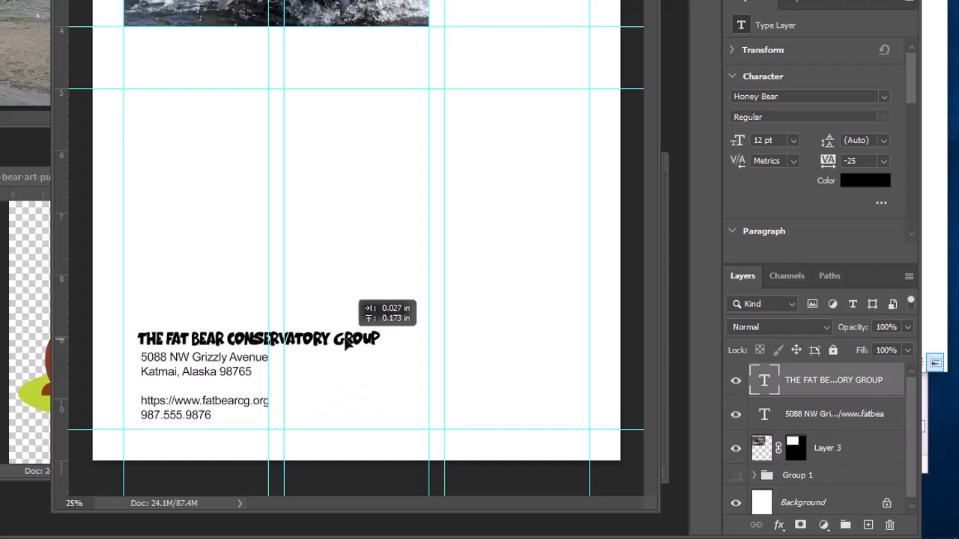
left_click_drag(345, 342, 345, 340)
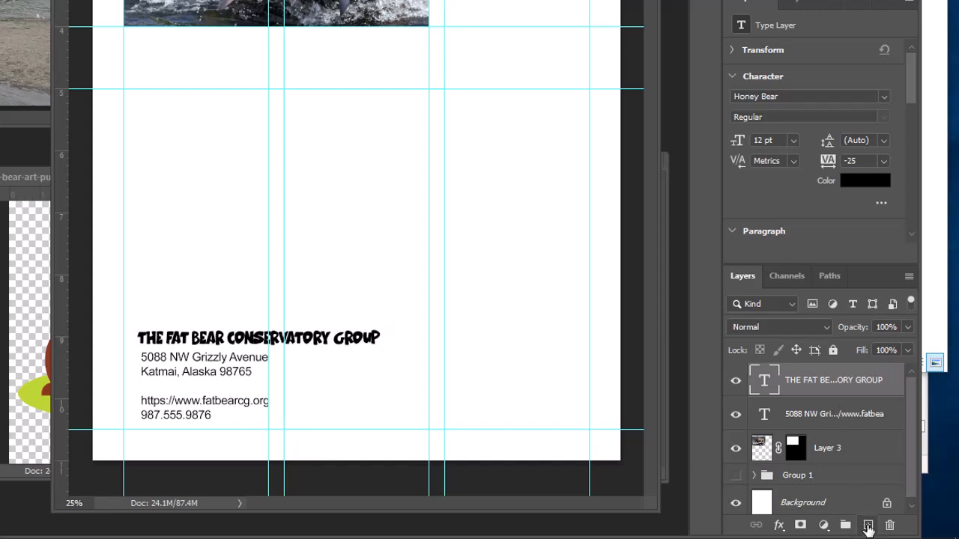
- On a new layer, select a rectangle about 4.92 by 1.81 in around the contact block and stroke it 12 px black, inside
left_click(867, 526)
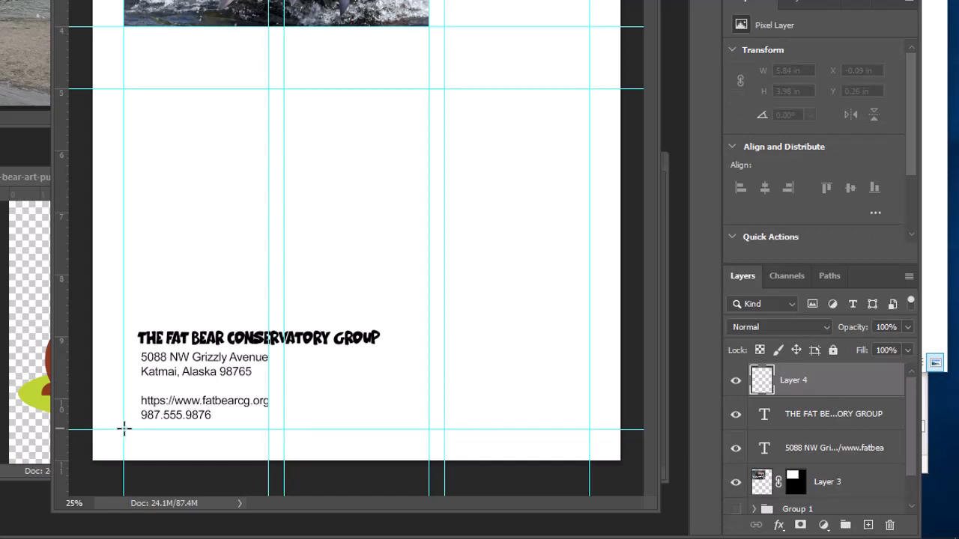
left_click_drag(124, 430, 427, 317)
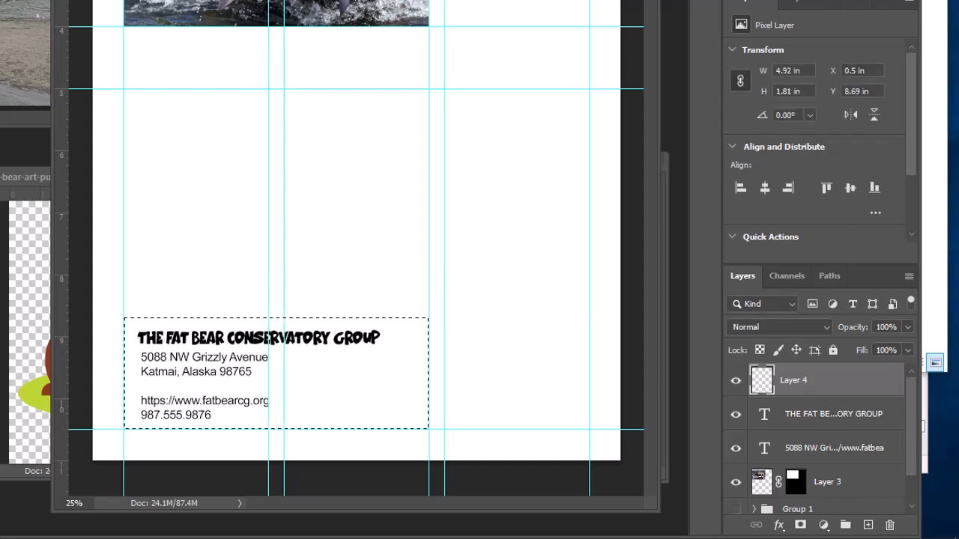
key("alt+e")
key("s")
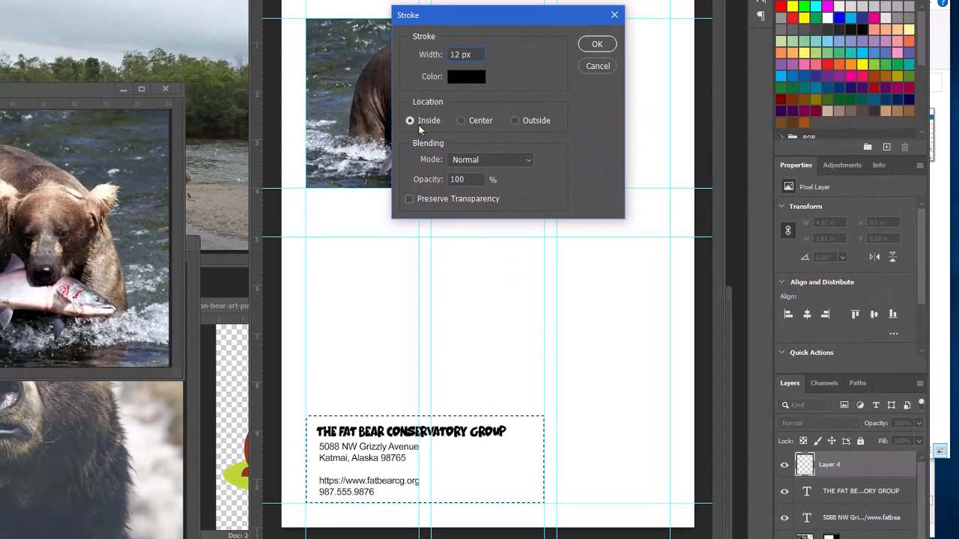
left_click(462, 43)
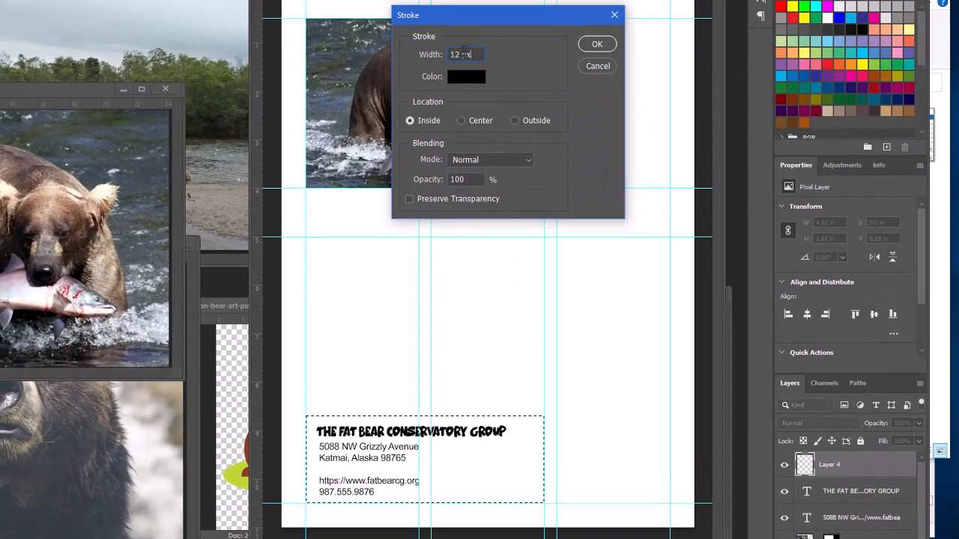
left_click(597, 45)
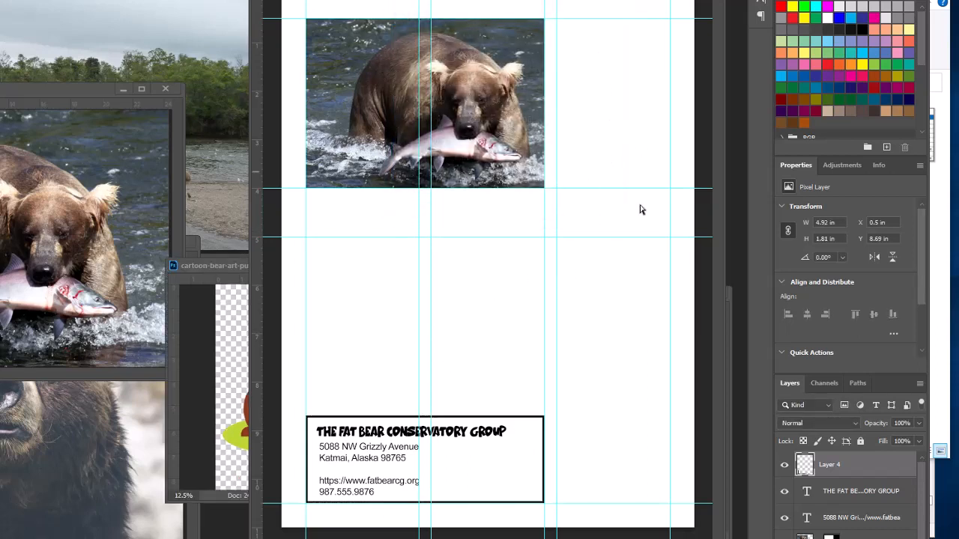
- Copy the cartoon bear from its own file onto the page and scale it down to about 1.5 in wide
left_click_drag(225, 265, 0, 196)
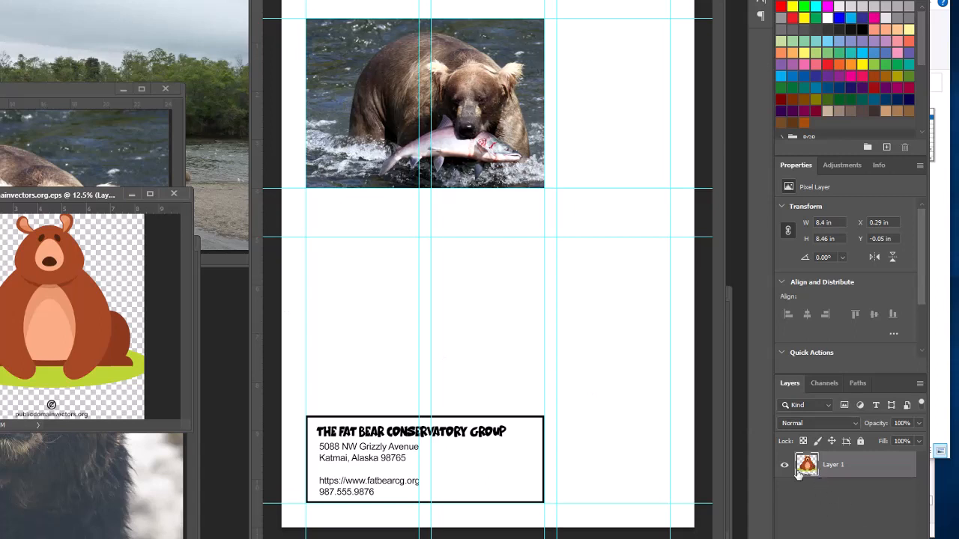
left_click_drag(807, 466, 424, 322)
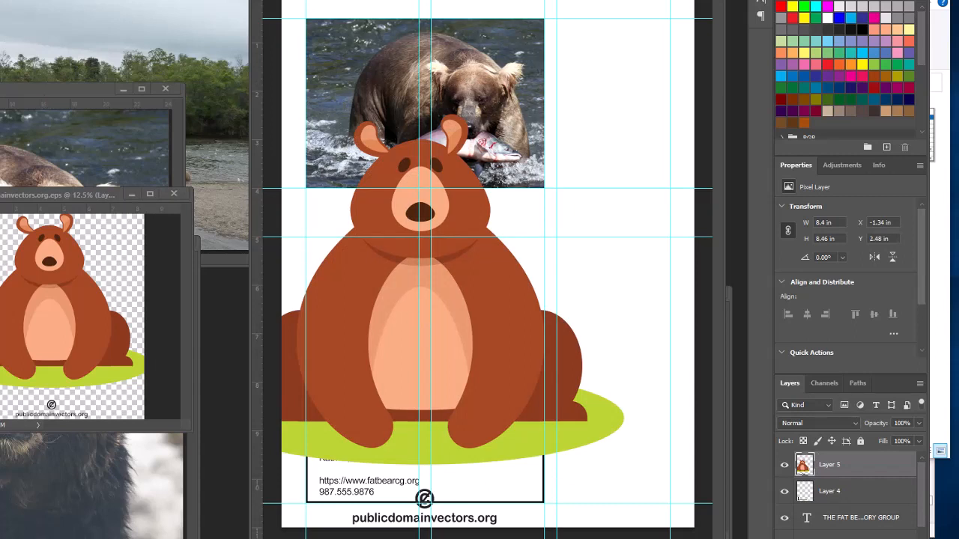
left_click(15, 214)
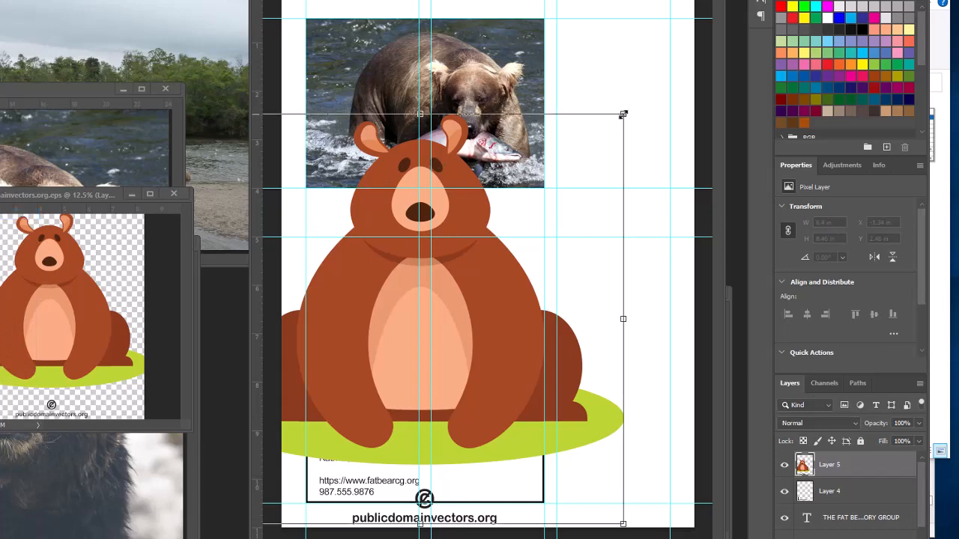
left_click_drag(623, 114, 488, 410)
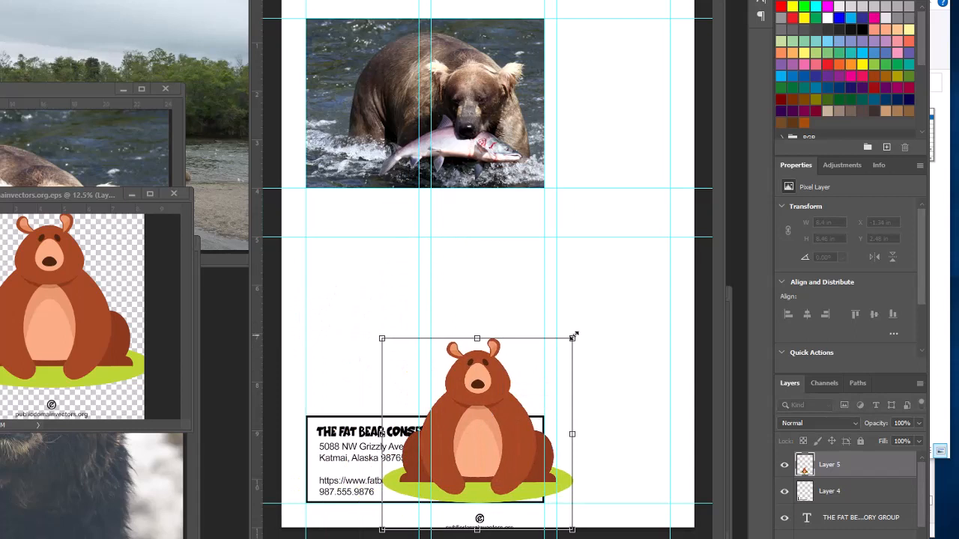
left_click_drag(574, 336, 498, 466)
left_click_drag(525, 515, 511, 502)
- Position the cartoon bear inside the right end of the contact border and mask out the credit text beneath it
left_click_drag(479, 451, 484, 452)
left_click_drag(489, 456, 488, 451)
key("Down")
key("Down")
key("Down")
key("Down")
key("Down")
key("Down")
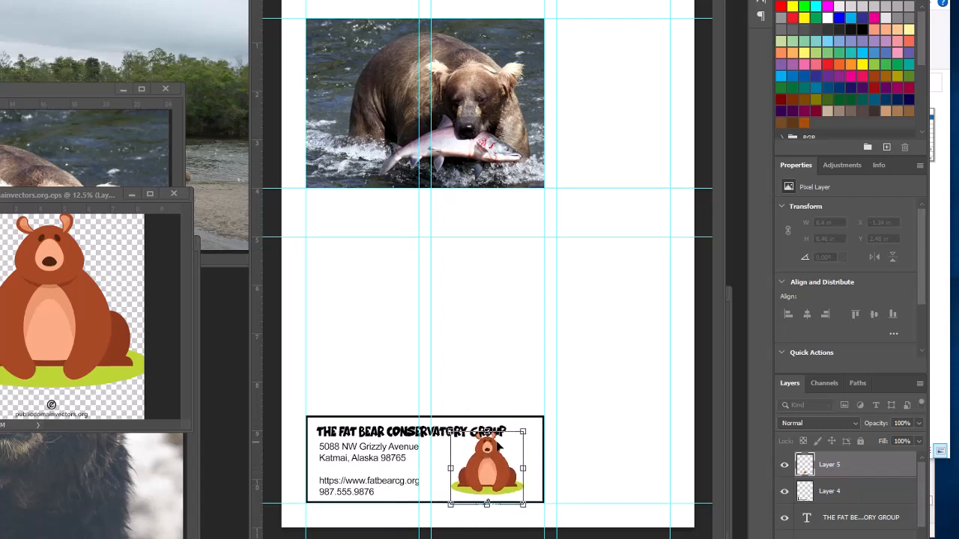
key("Return")
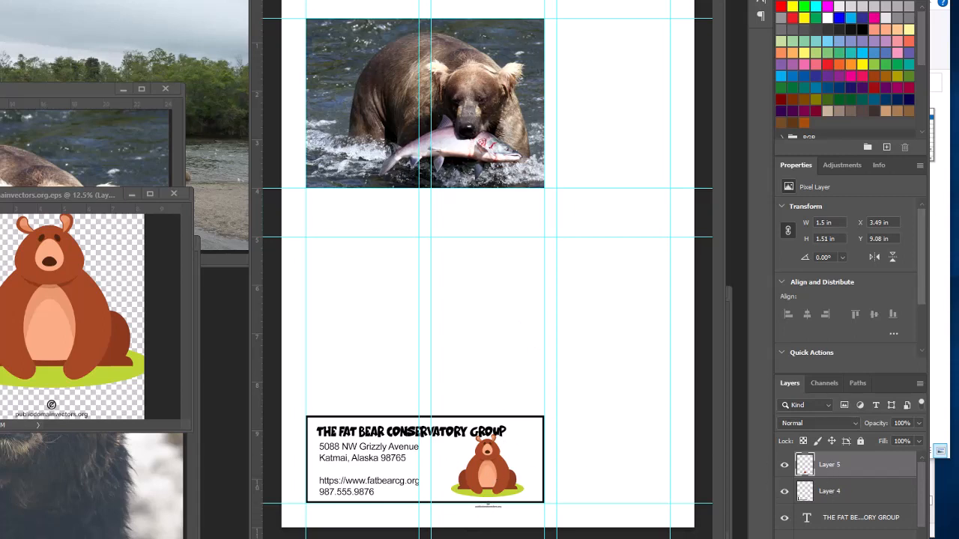
left_click_drag(449, 497, 530, 426)
left_click(830, 538)
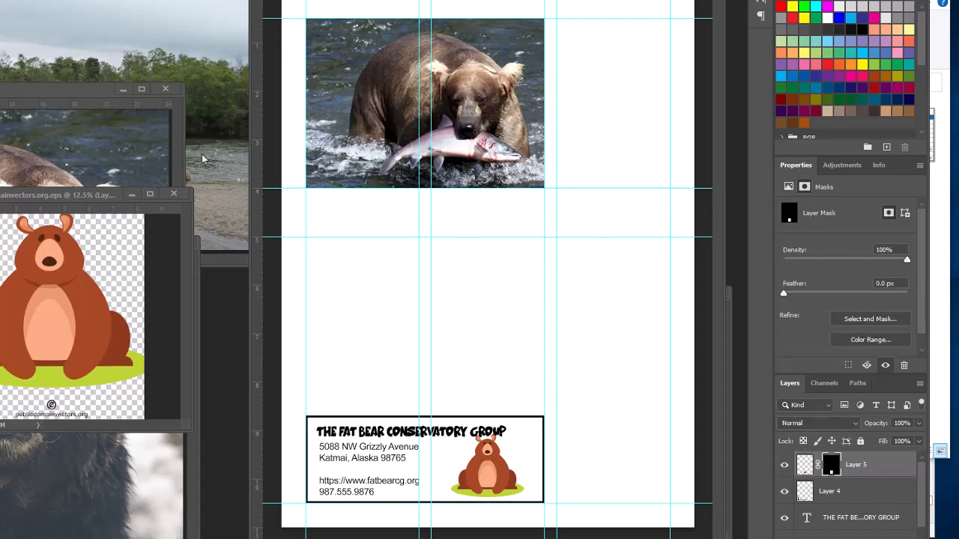
- Bring the past winners table into the third column below the middle guide and scale it to about 2.1 by 1.95 in
left_click_drag(807, 466, 567, 321)
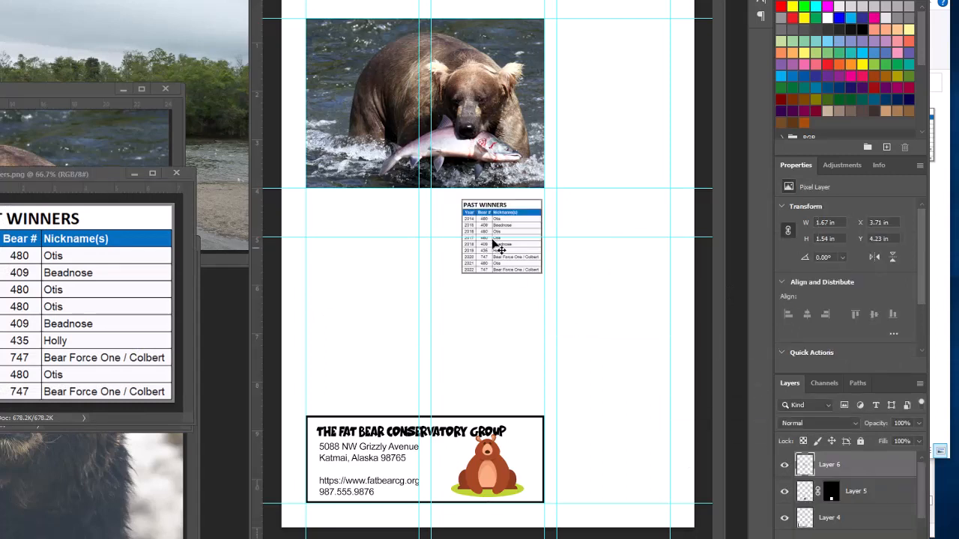
left_click_drag(497, 223, 599, 274)
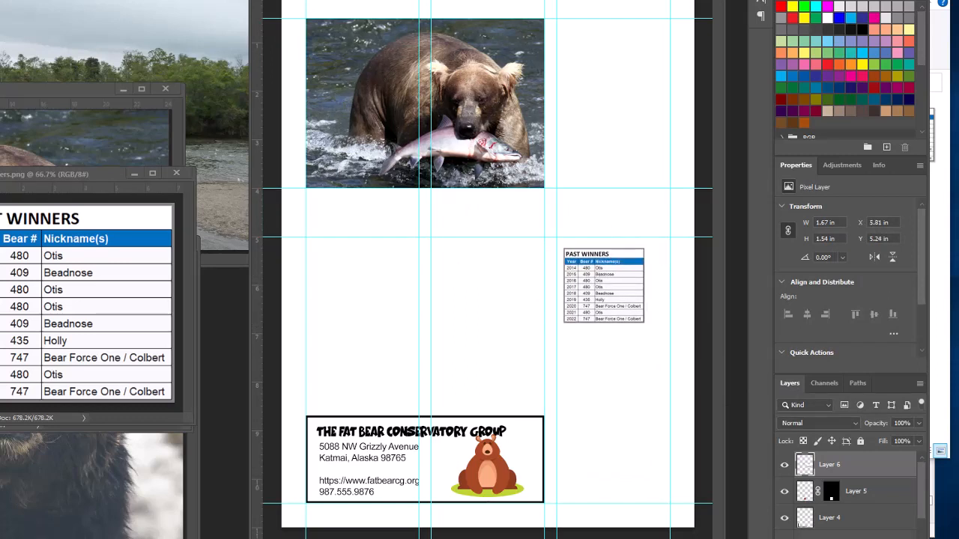
key("ctrl+t")
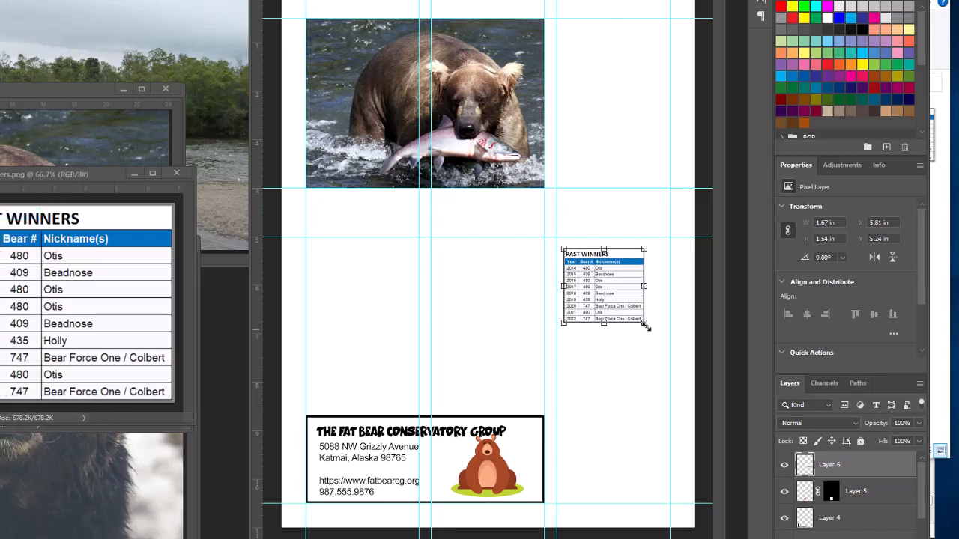
left_click_drag(646, 326, 669, 344)
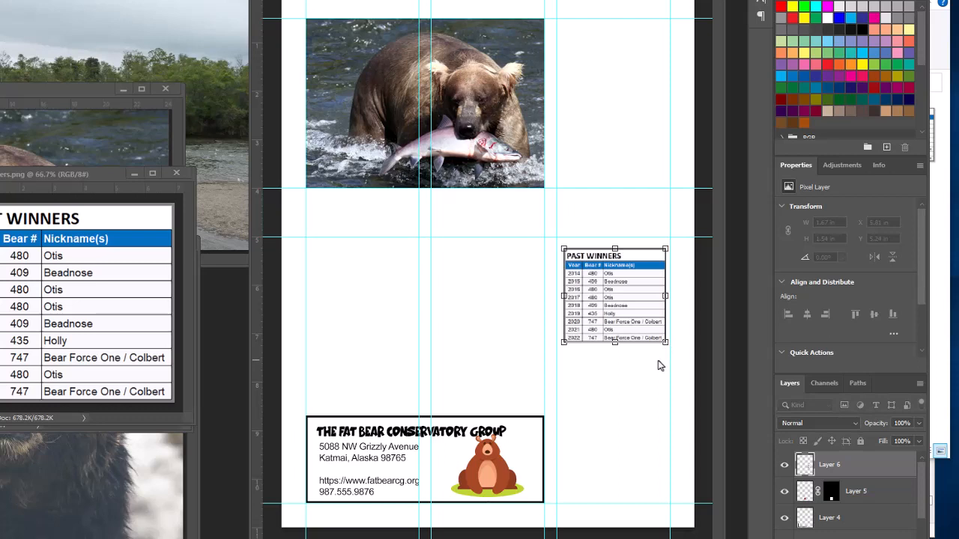
key("Return")
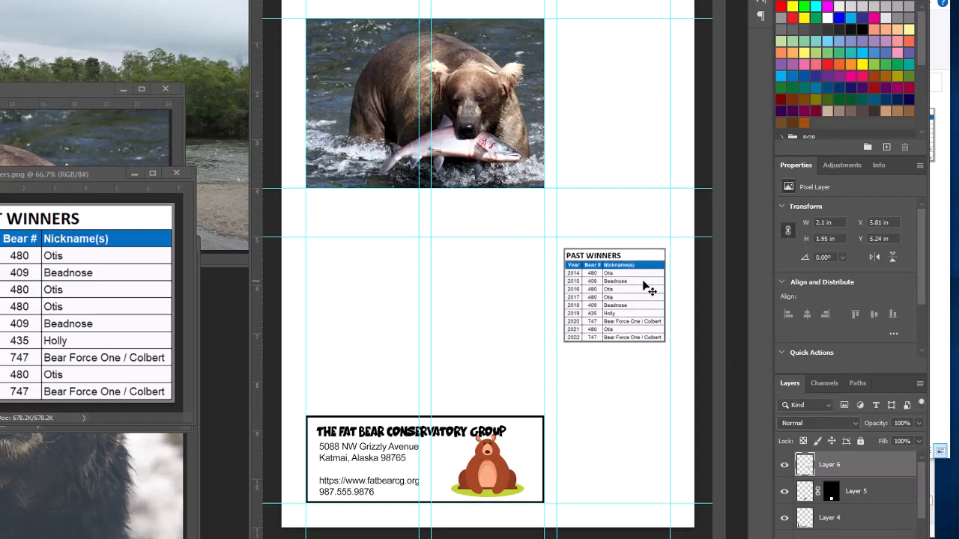
- Nudge the past winners table slightly left and up to even its spacing from the column and horizontal guides
key("Left")
key("Left")
key("Left")
key("Left")
key("Up")
key("Up")
key("Up")
key("Up")
key("Up")
key("Up")
key("Up")
key("Up")
key("Up")
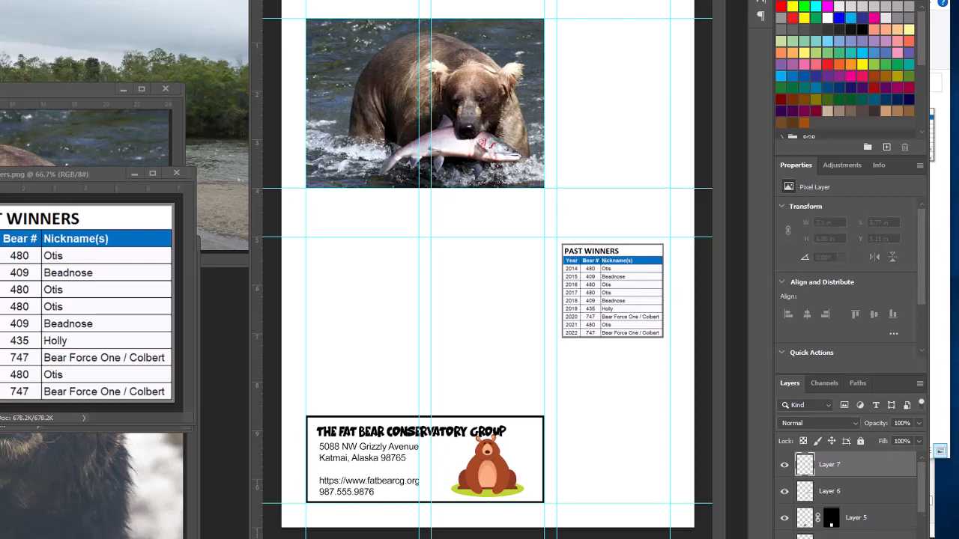
- Add a new layer beneath the past winners table and select a column-wide rectangle about 2.33 by 2.24 in around the table
key("ctrl+shift+alt+n")
left_click_drag(838, 485, 837, 495)
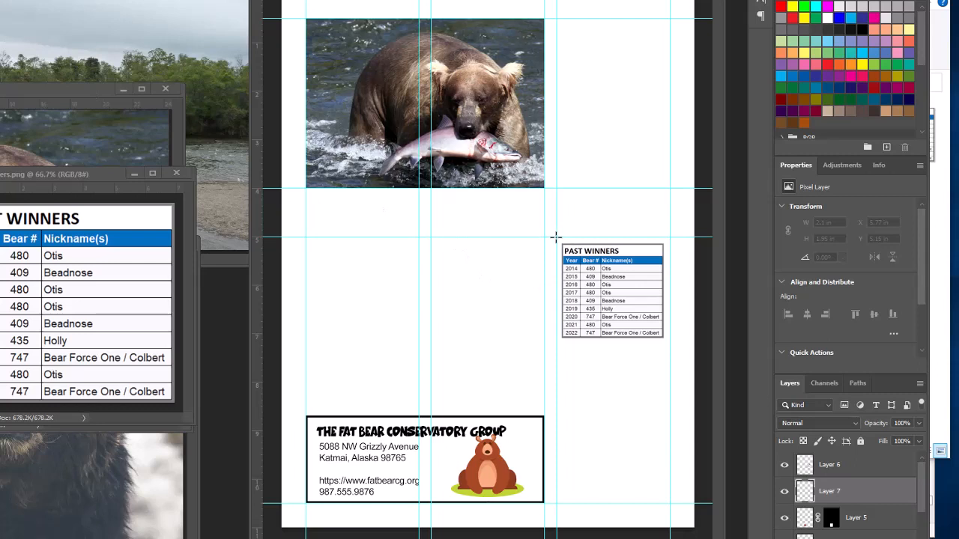
left_click_drag(556, 238, 669, 345)
- Set the foreground color to dark gray #545353 and fill the selection around the table with it at 100% opacity
left_click(1, 390)
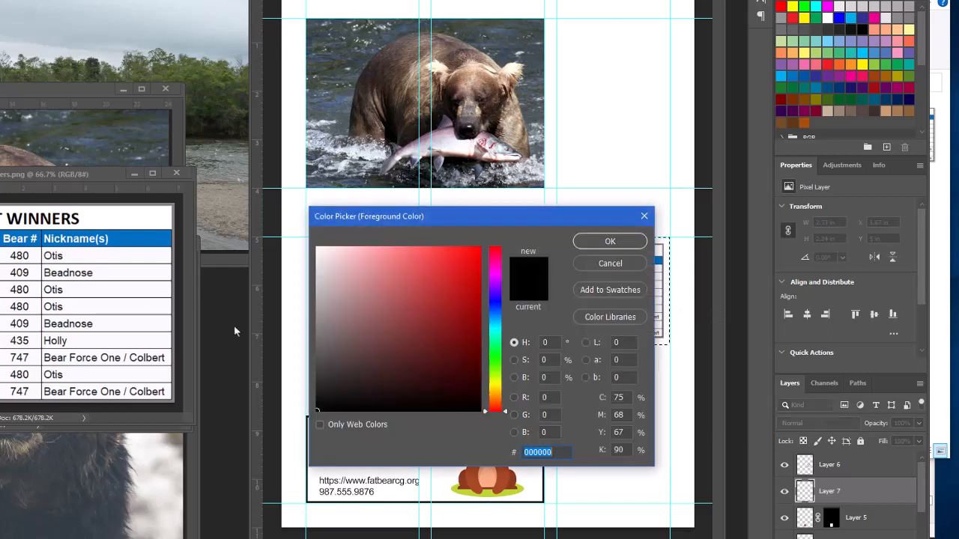
left_click(173, 222)
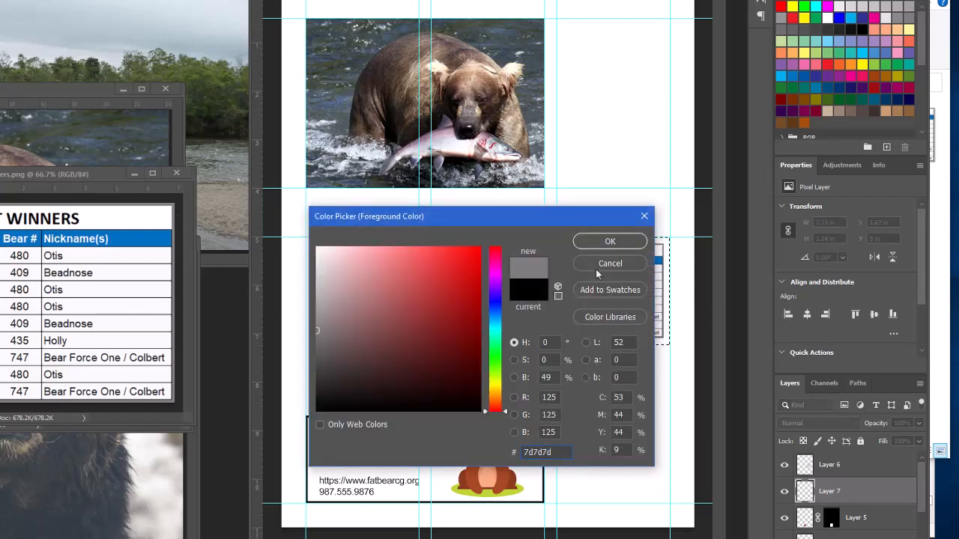
left_click(318, 357)
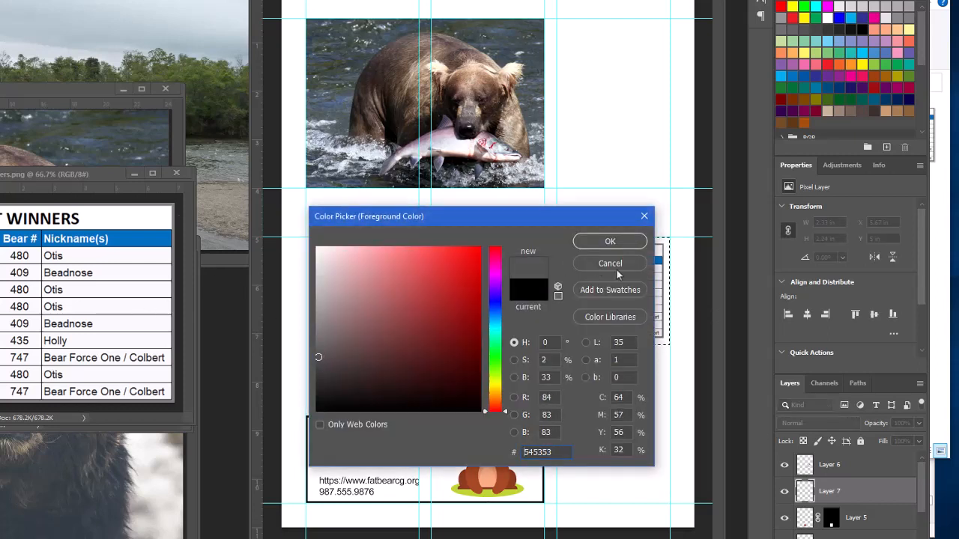
left_click(597, 242)
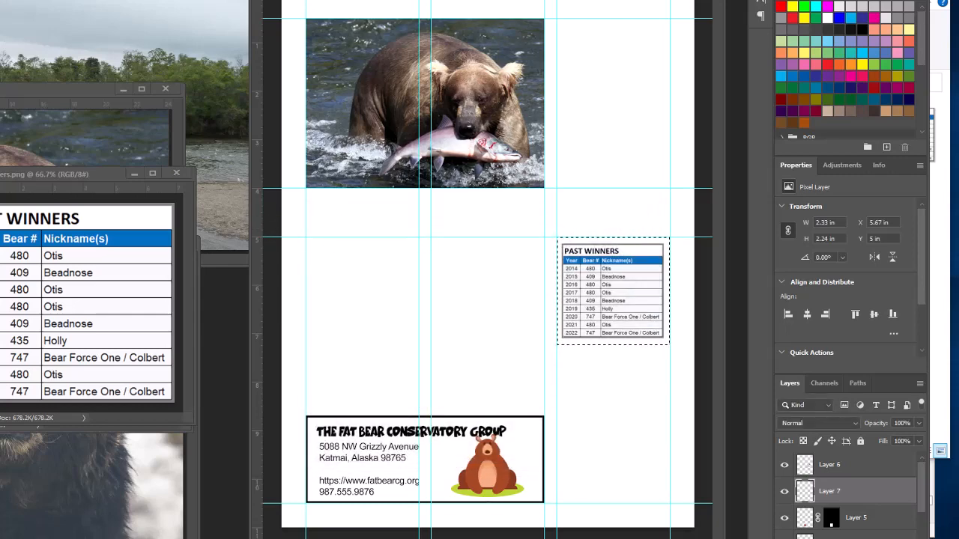
key("shift+F5")
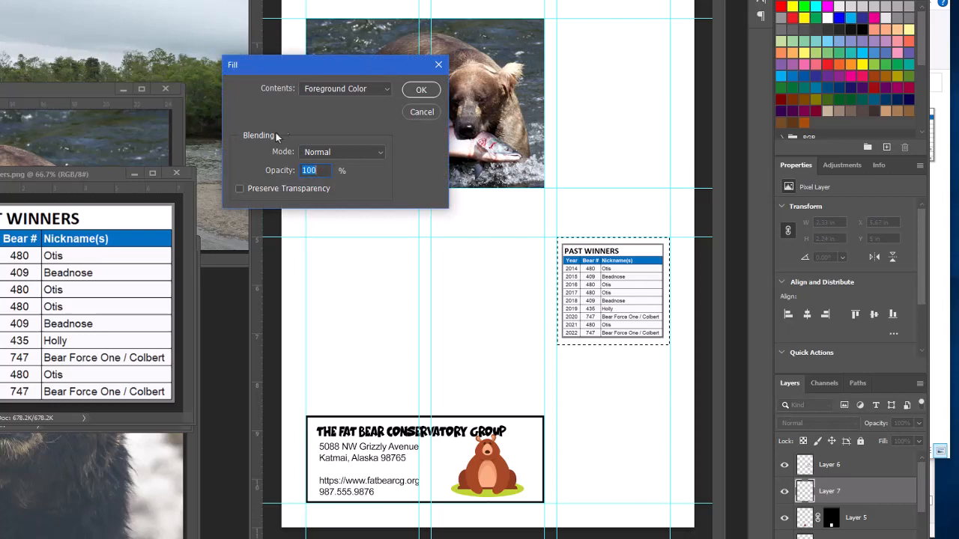
left_click(419, 92)
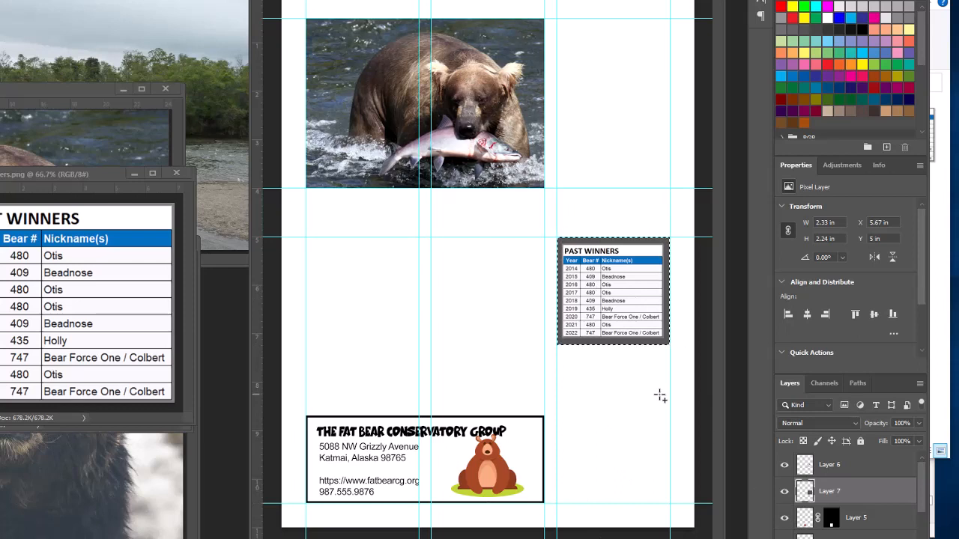
- Rename the table's layer "past winners" and the gray rectangle's layer "border"
double_click(830, 465)
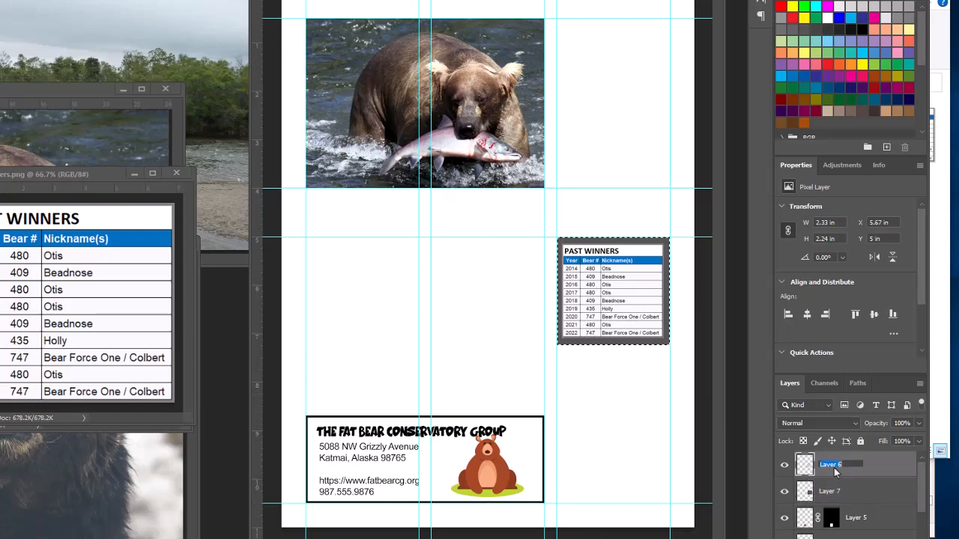
type("past winners")
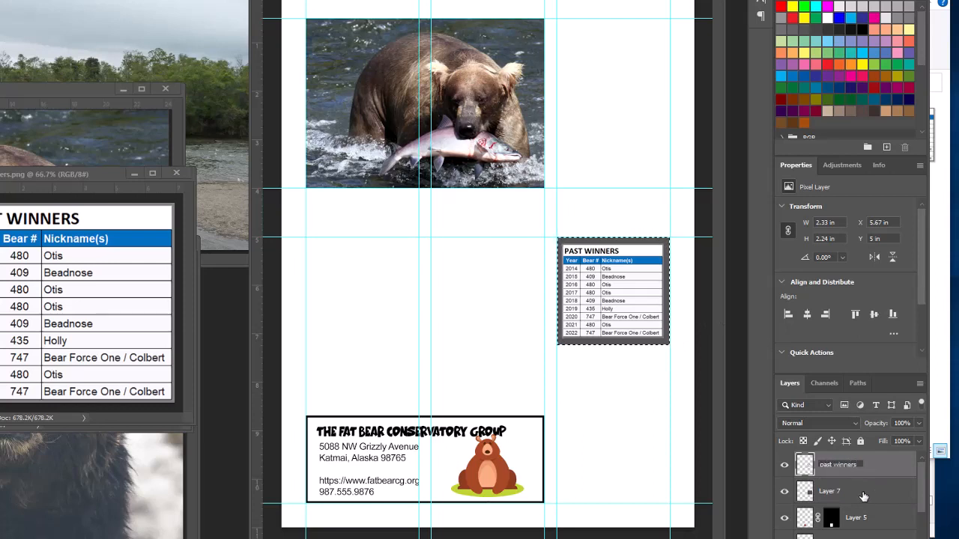
double_click(838, 491)
type("border")
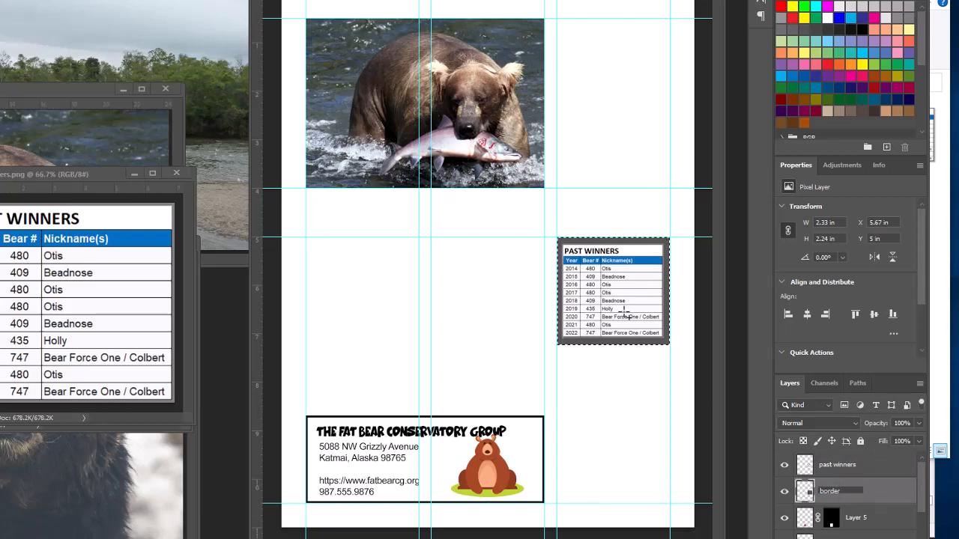
key("Return")
- Load the past winners table's outline as a selection, nudge the table slightly right within its gray border, and deselect
left_click(837, 465)
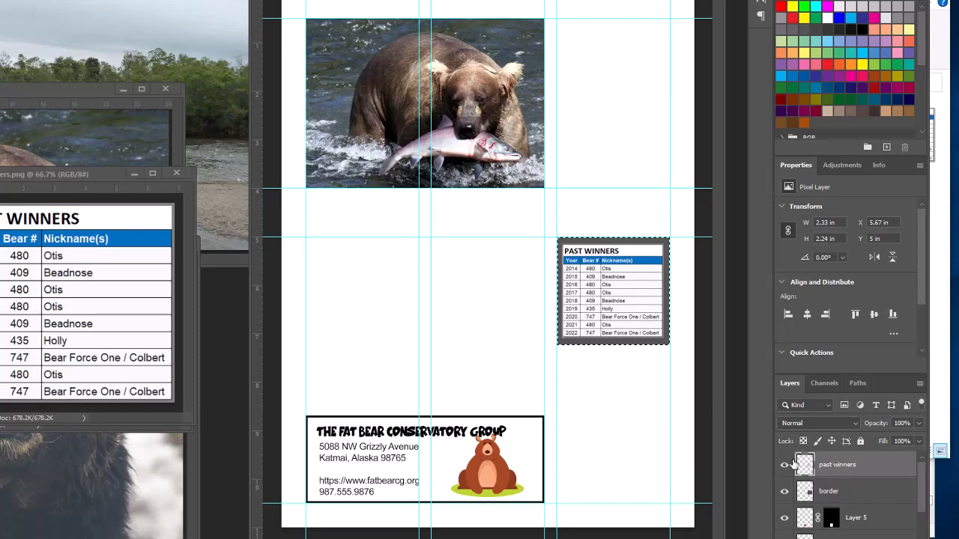
left_click(824, 465, "ctrl")
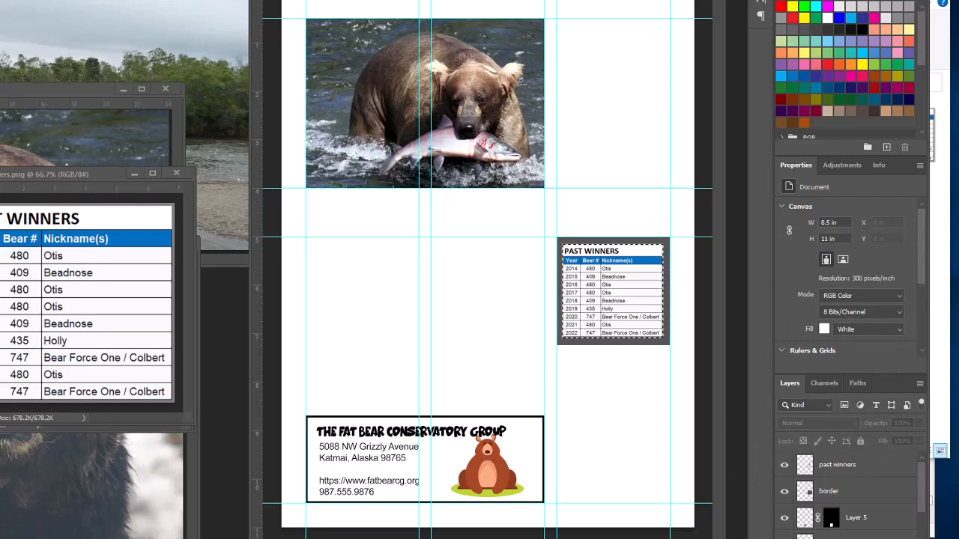
left_click(837, 465)
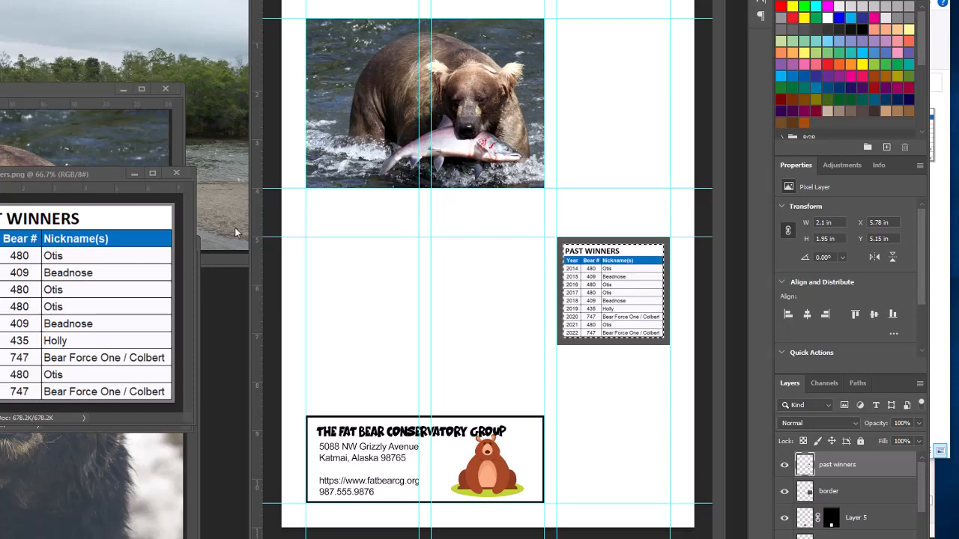
key("ctrl+d")
- Draw a column-wide paragraph text box from below the table to the bottom guide, set to 11 pt with hyphenation off
left_click_drag(562, 358, 670, 500)
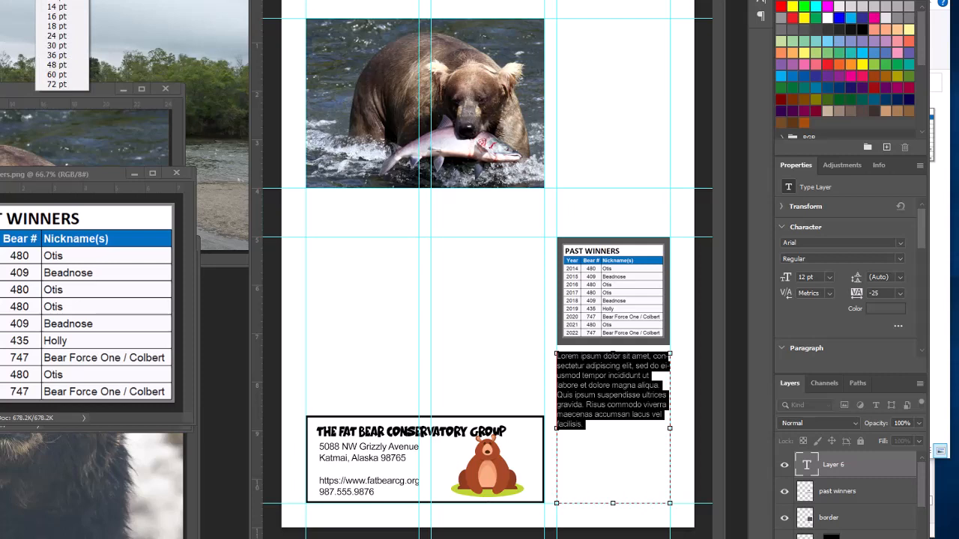
left_click(760, 16)
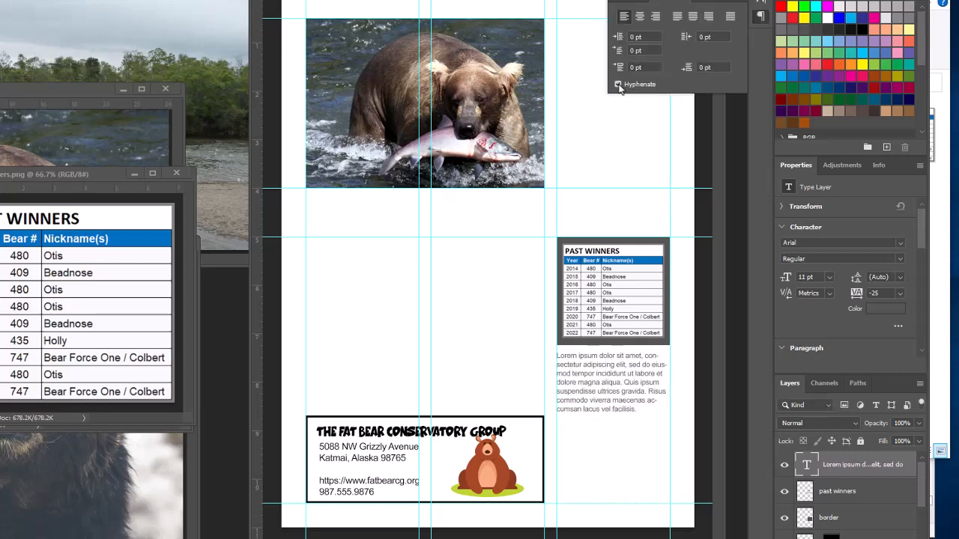
left_click(618, 85)
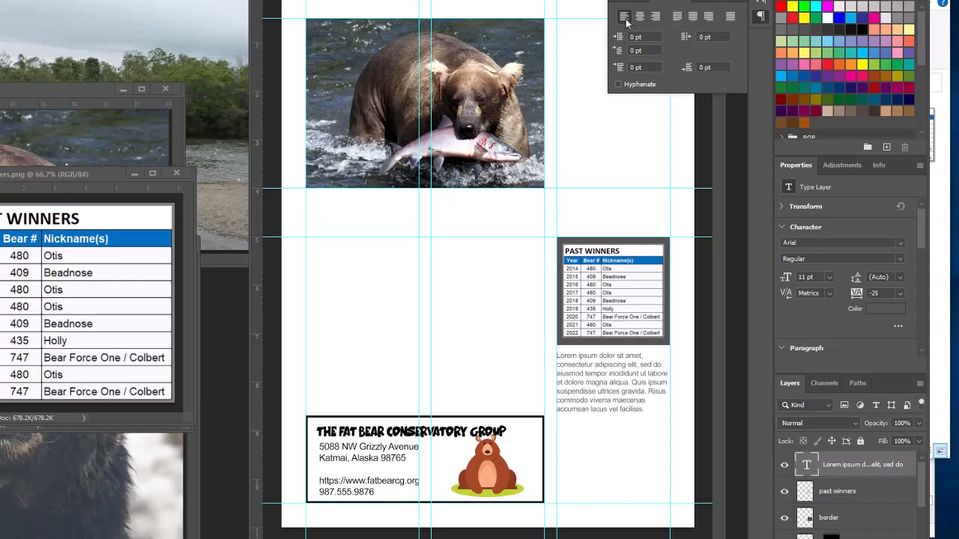
- Switch to the Google Docs article and copy the closing paragraph about Bear 747 below the past winners chart placeholder
key("alt+Tab")
scroll(174, 187, "down", 10)
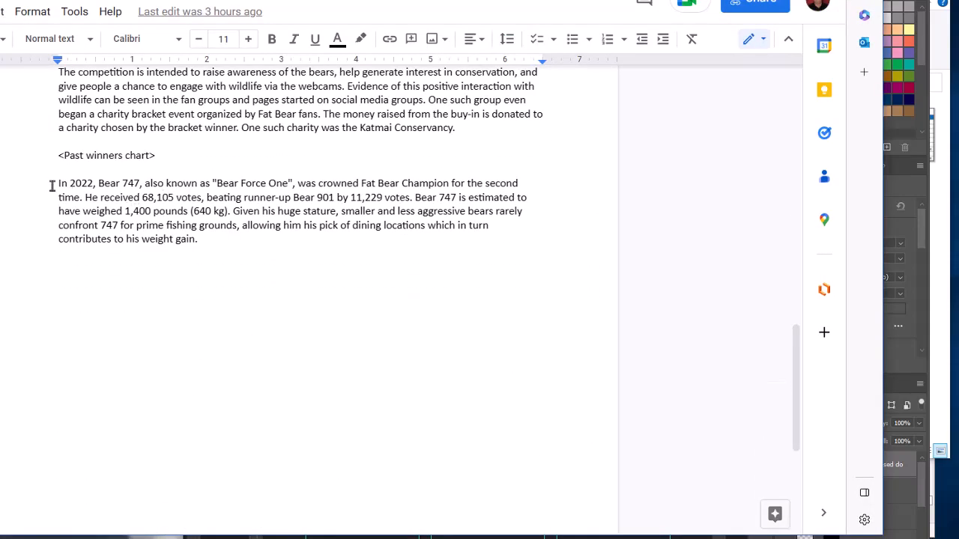
left_click_drag(57, 185, 202, 240)
key("ctrl+c")
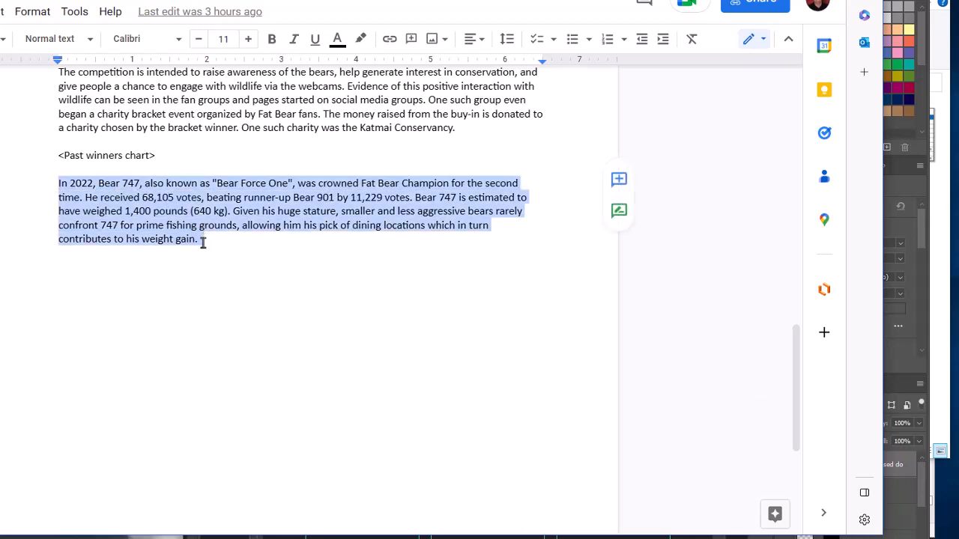
- Back in Photoshop, replace the placeholder text below the table with the copied paragraph and lower the box's upper edge to about 2.39 in high
key("alt+Tab")
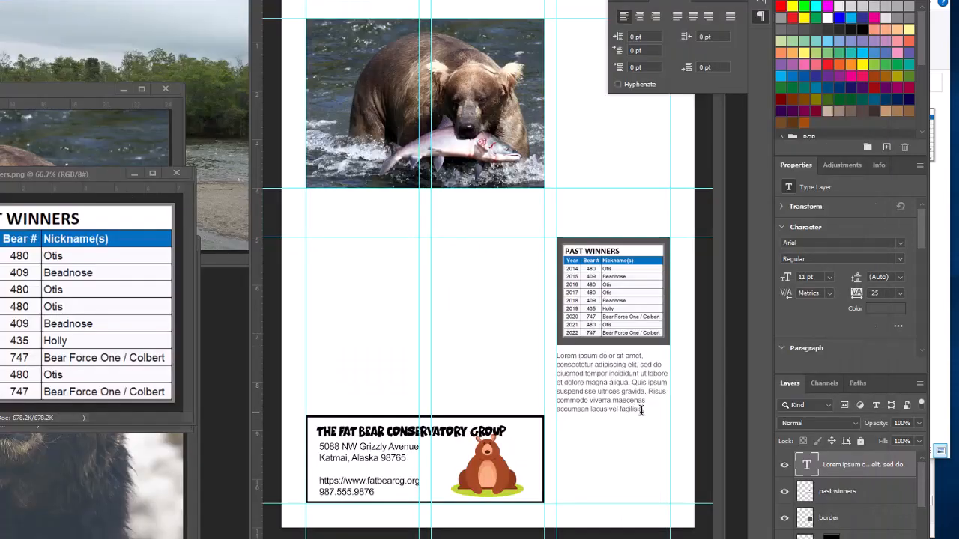
left_click_drag(642, 409, 553, 353)
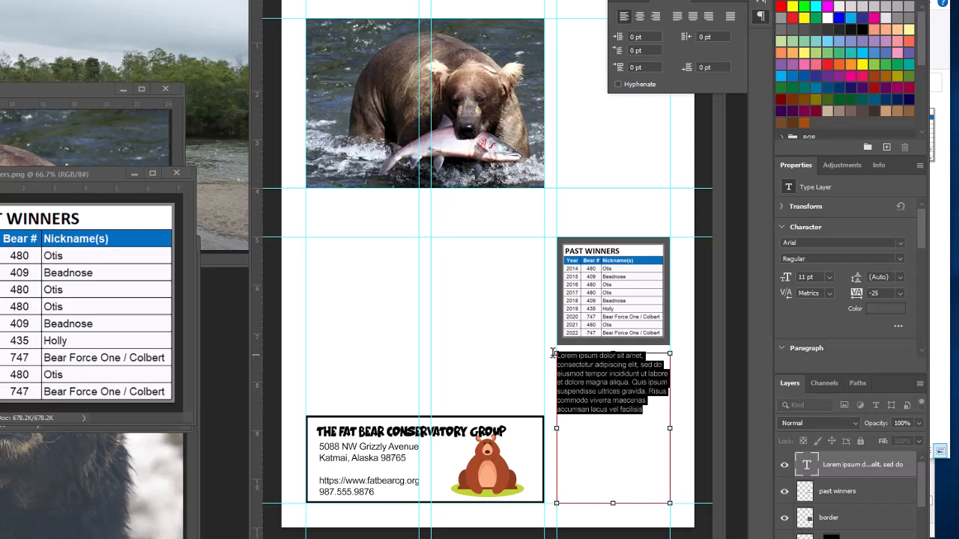
key("ctrl+v")
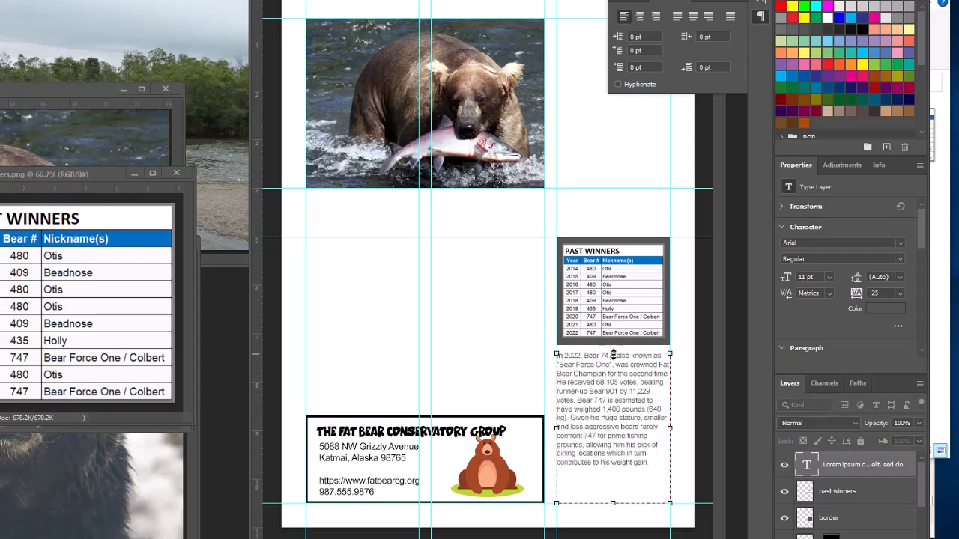
left_click_drag(613, 355, 620, 388)
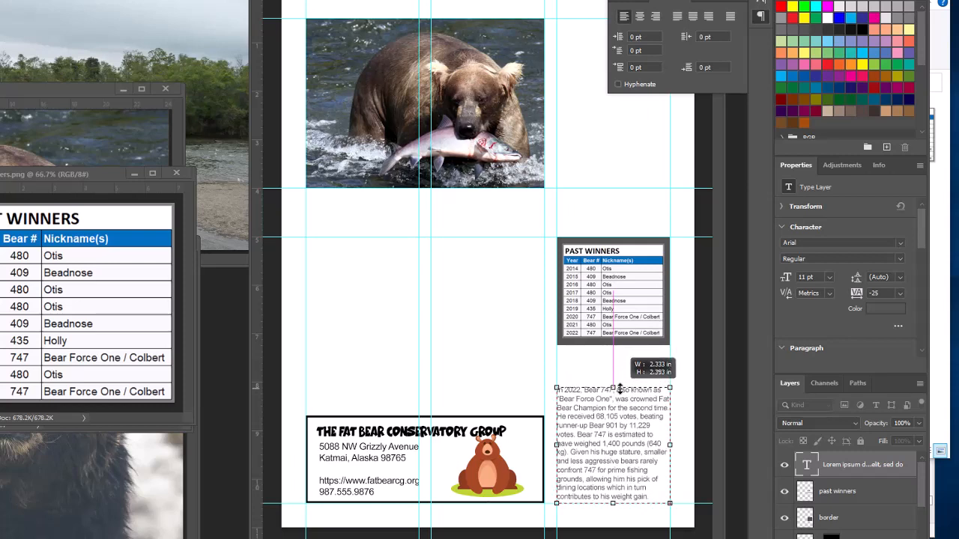
left_click_drag(619, 388, 619, 389)
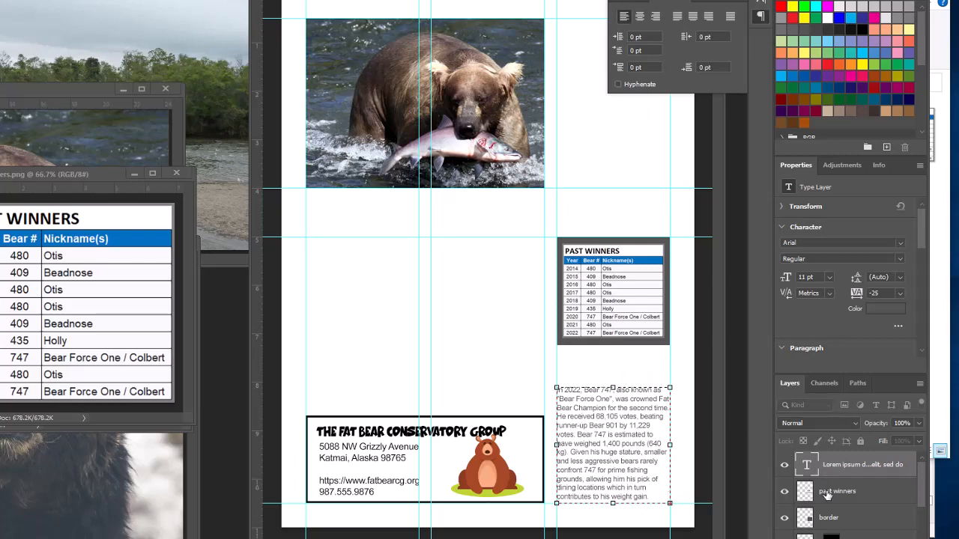
- Group the "past winners" and "border" layers and name the group "winners"
left_click(837, 520)
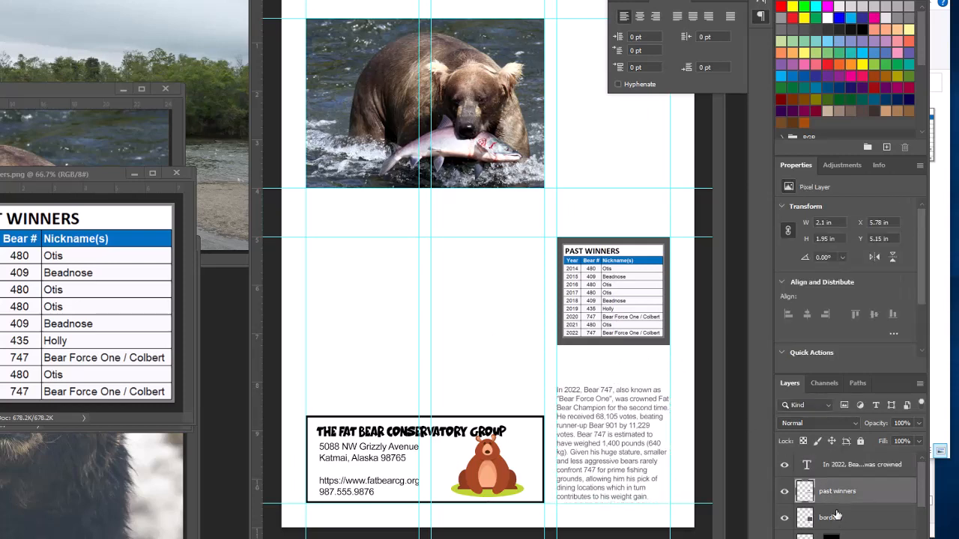
left_click(836, 520, "shift")
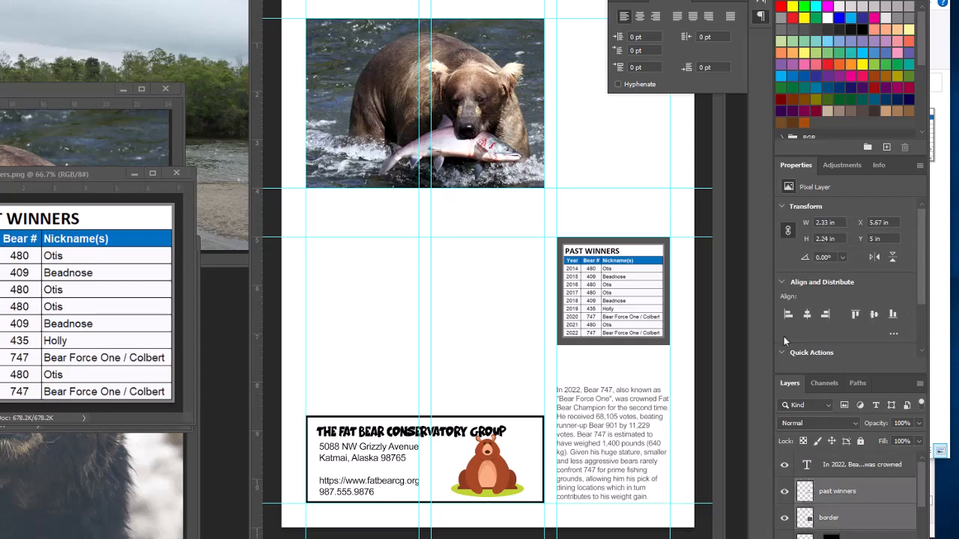
key("ctrl+g")
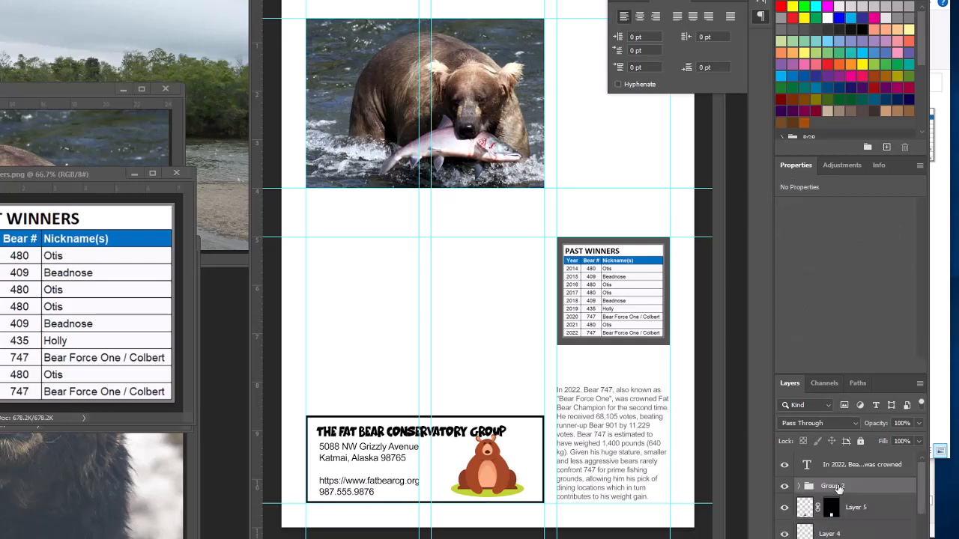
double_click(834, 487)
type("winners")
key("Return")
- Nudge the winners group straight down until the table sits just above the Bear 747 paragraph
key("Down")
key("Down")
key("Down")
key("Down")
key("Down")
key("Down")
key("Down")
key("Down")
key("Down")
key("Down")
key("Down")
key("Down")
key("Down")
key("Down")
key("Down")
key("Down")
key("Down")
key("Down")
key("Down")
key("Down")
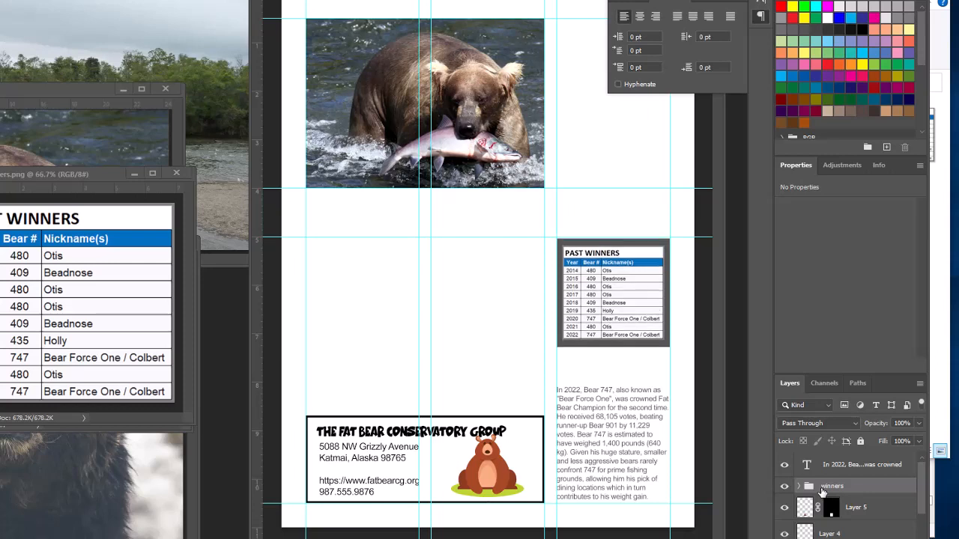
key("Down")
key("Down")
key("Down")
key("Down")
key("Down")
key("Down")
key("Down")
key("Down")
key("Down")
key("Down")
key("Down")
key("Down")
key("Down")
key("Down")
key("Down")
key("Down")
key("Down")
key("Down")
key("Down")
key("Down")
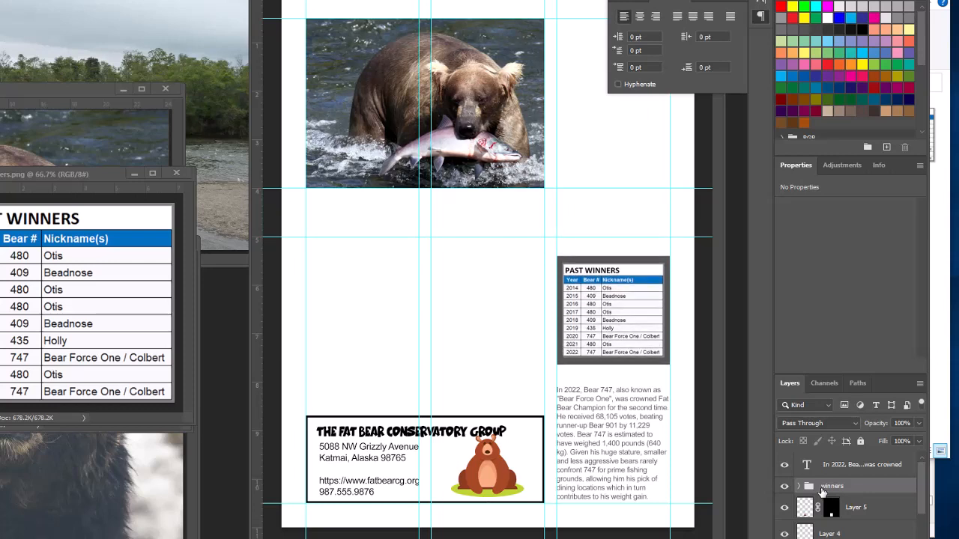
key("Down")
key("Down")
key("Down")
key("Down")
key("Down")
key("Down")
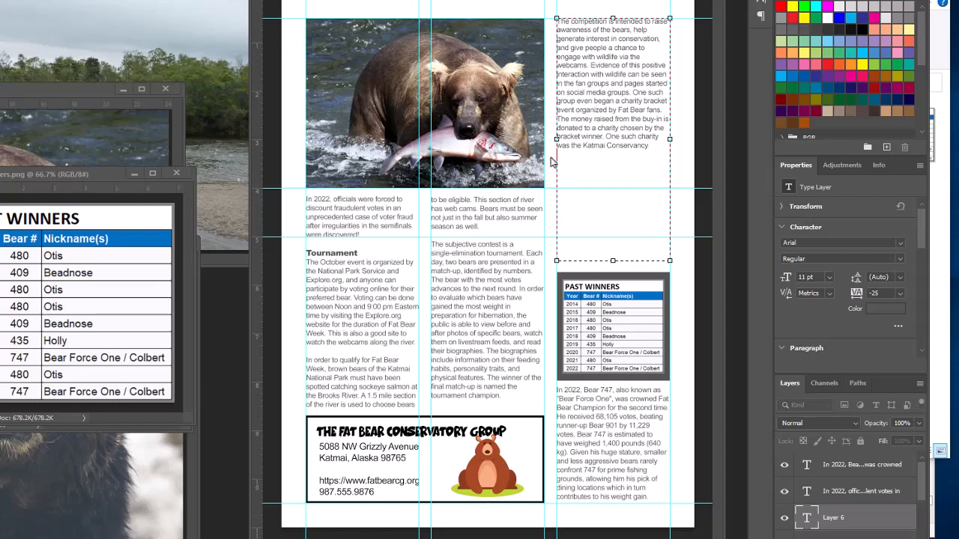
- End the competition paragraph above the past winners table with a period after "Katmai Conservancy"
type(".")
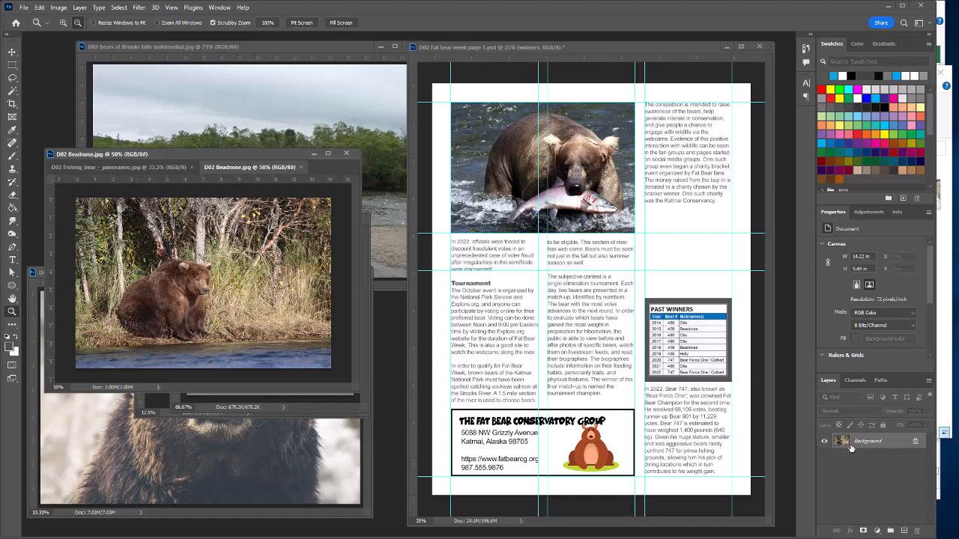
- Copy the Beadnose photo's background layer into the infographic and move it above the past winners table
left_click_drag(848, 444, 583, 264)
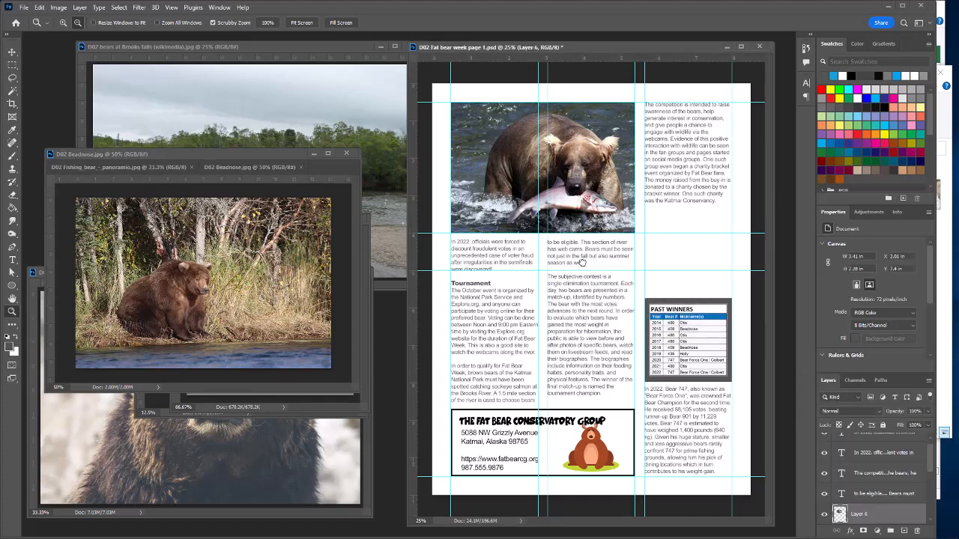
key("v")
left_click_drag(583, 212, 703, 245)
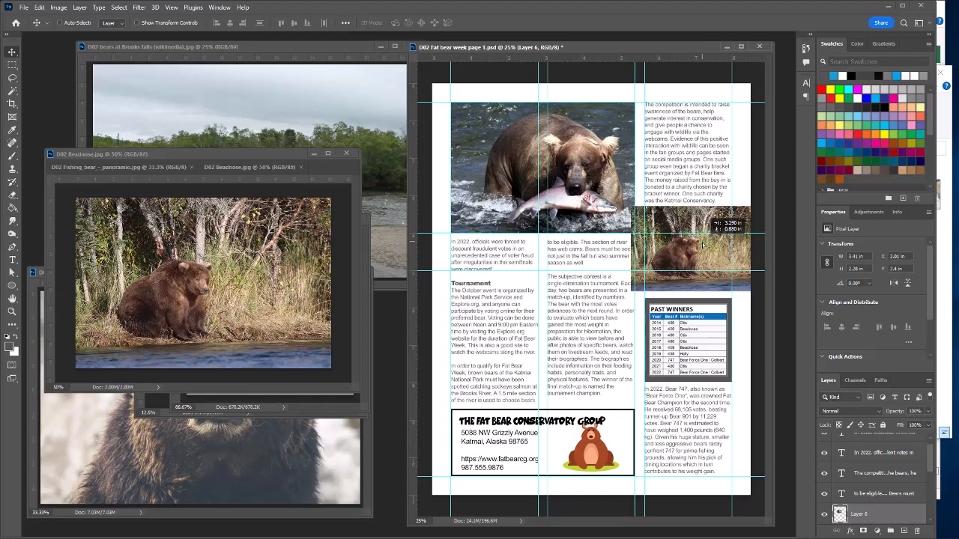
left_click_drag(703, 245, 704, 246)
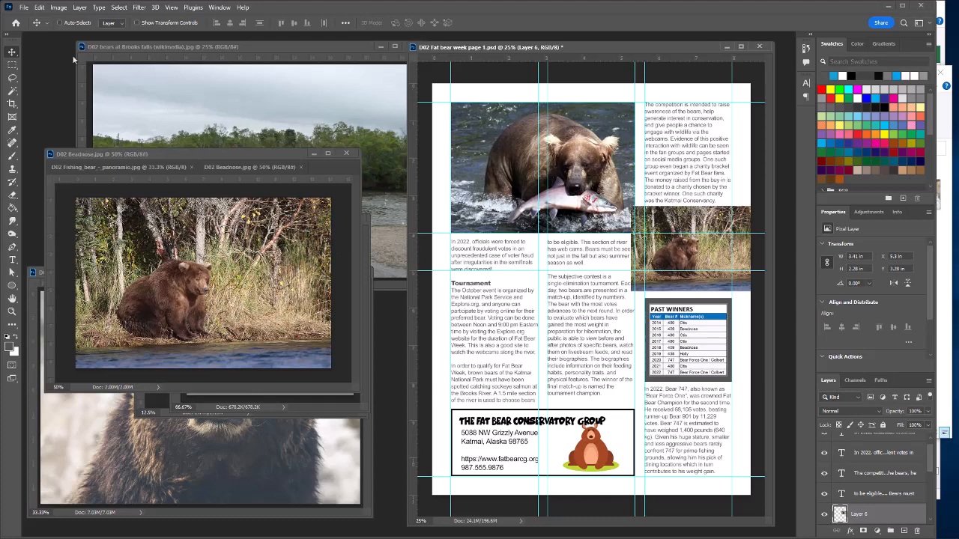
- Flip the Beadnose photo horizontally and shift it left so the bear sits over the text column
left_click(40, 8)
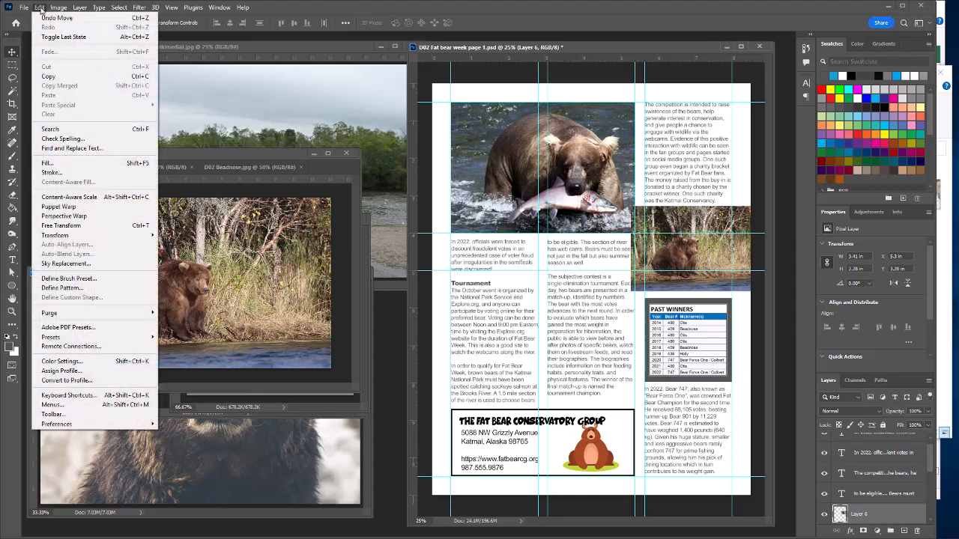
mouse_move(75, 236)
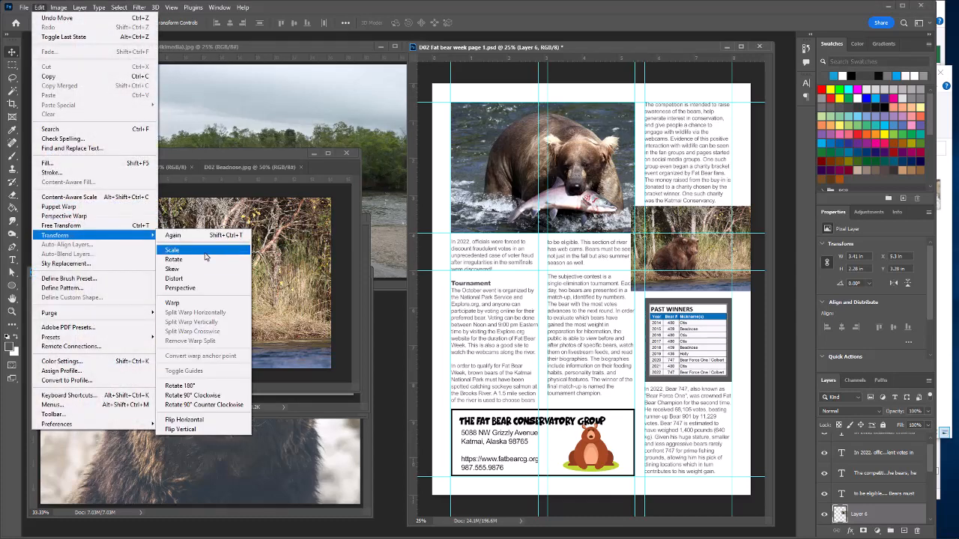
left_click(212, 419)
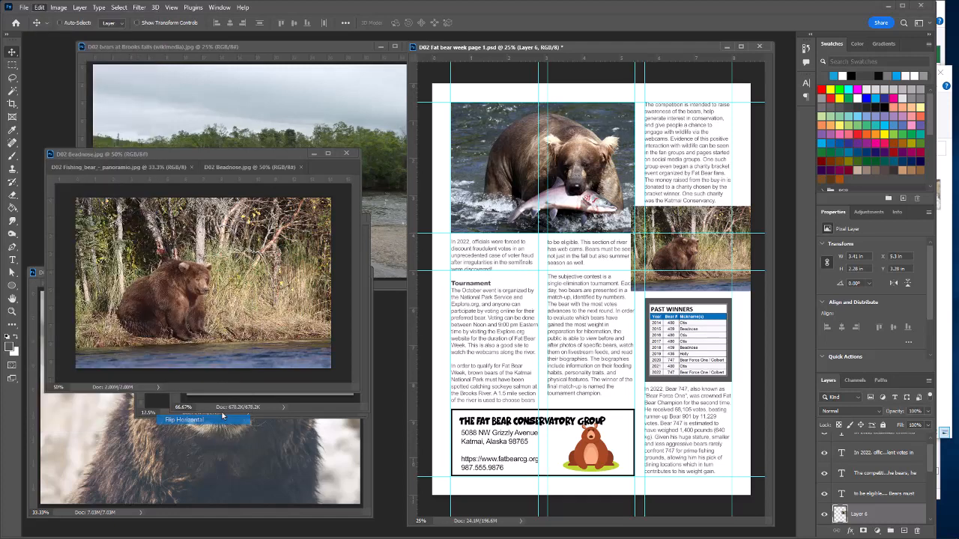
left_click_drag(710, 257, 689, 260)
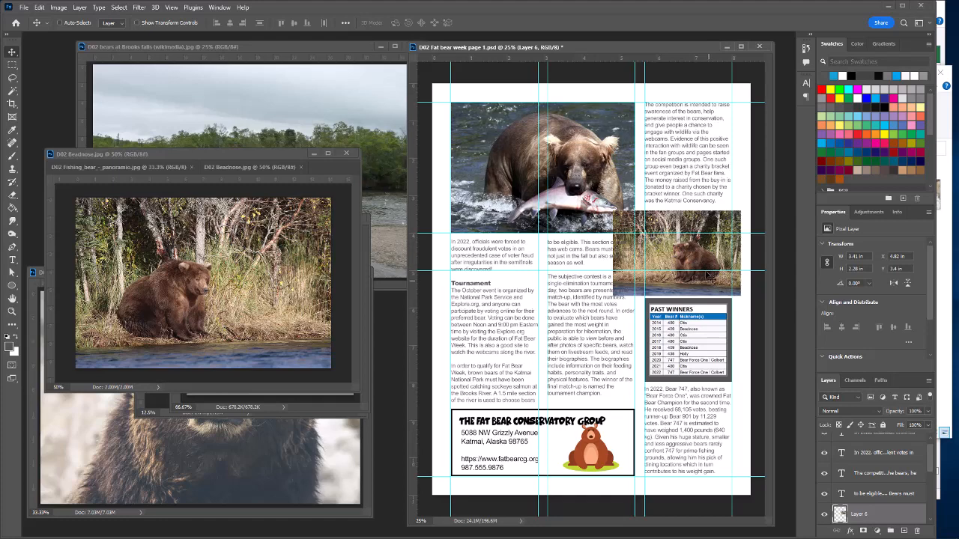
- Scale the Beadnose photo to about 133.6% and reposition it so the bear lies within the column above the table
left_click(37, 8)
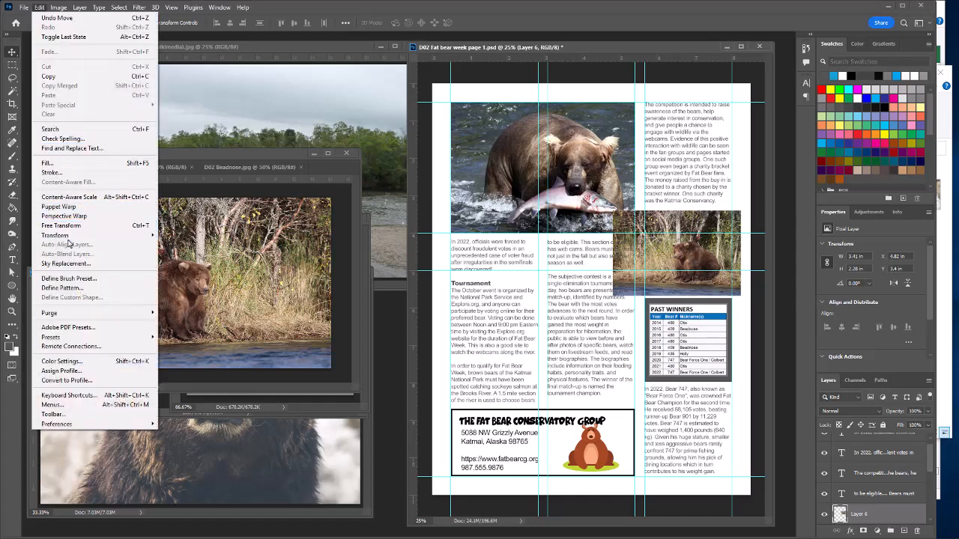
mouse_move(149, 237)
left_click(171, 257)
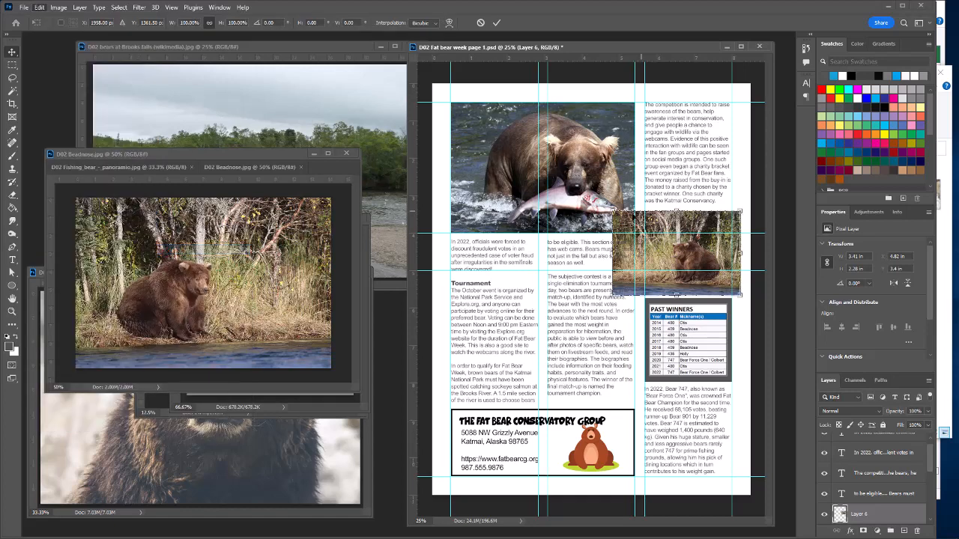
left_click_drag(613, 212, 569, 181)
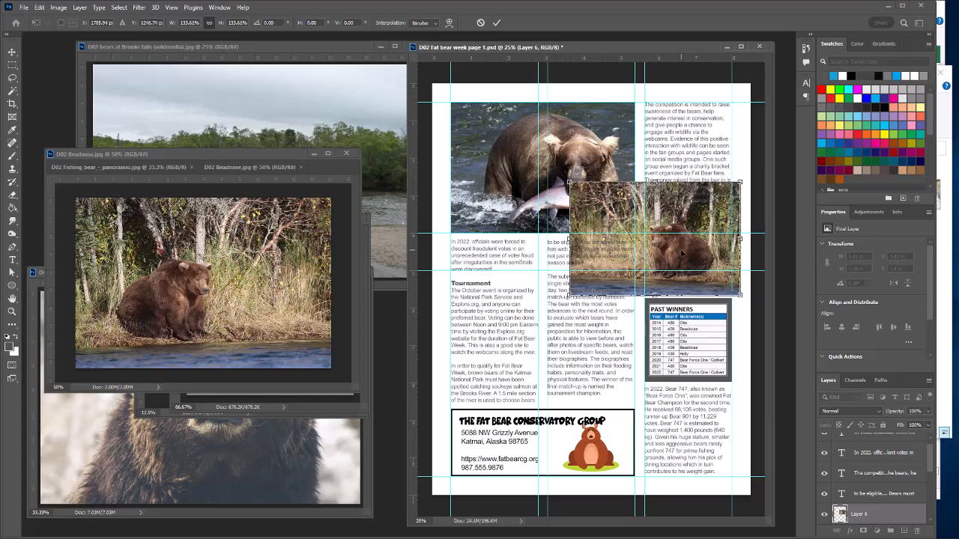
left_click_drag(682, 253, 690, 254)
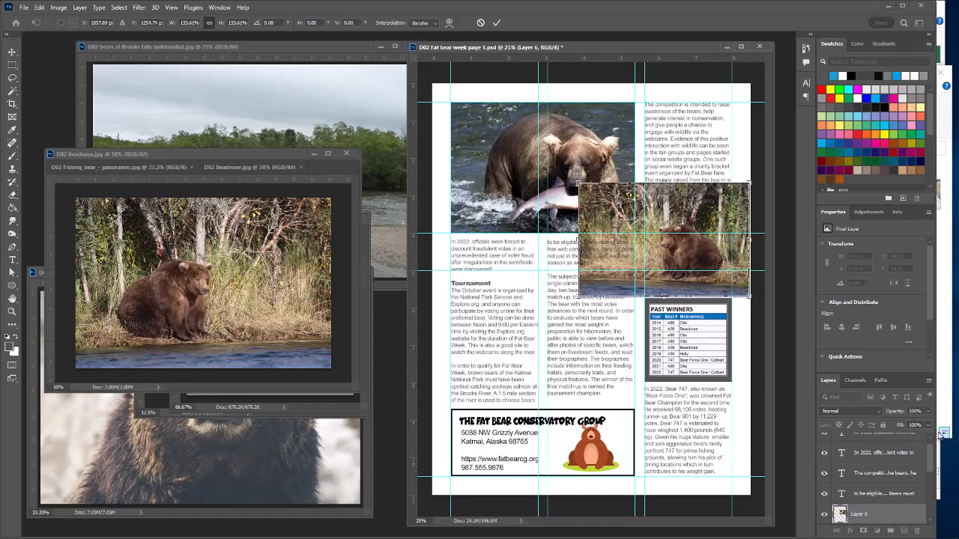
- Fade the Beadnose photo to 39% opacity and marquee a column-wide area about 2.33 by 2.19 in between the paragraph and table
left_click(930, 412)
left_click_drag(927, 425, 900, 428)
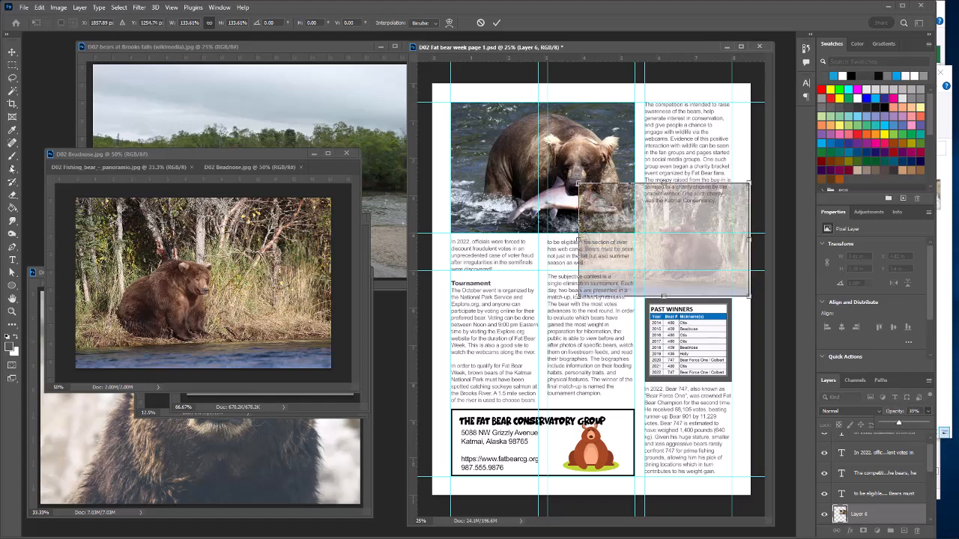
left_click(12, 66)
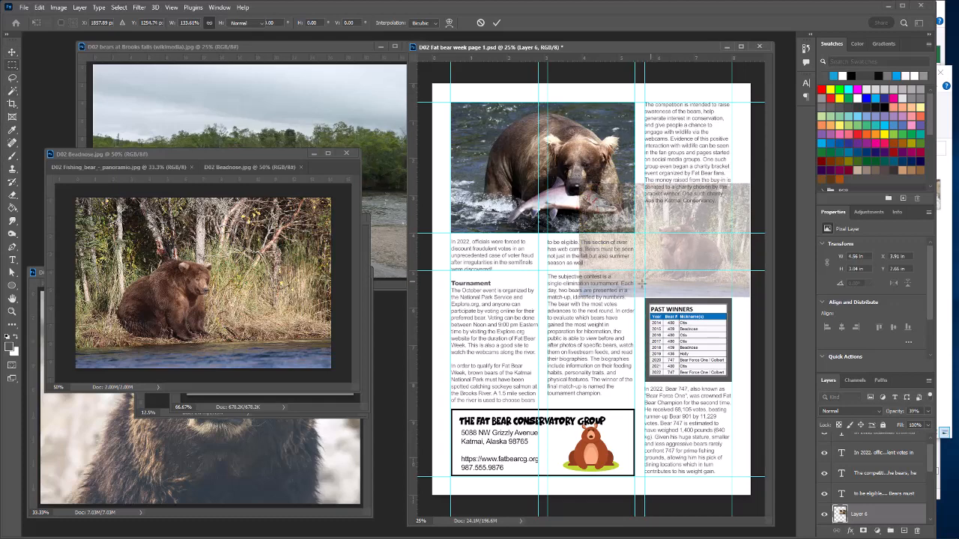
left_click_drag(643, 290, 730, 209)
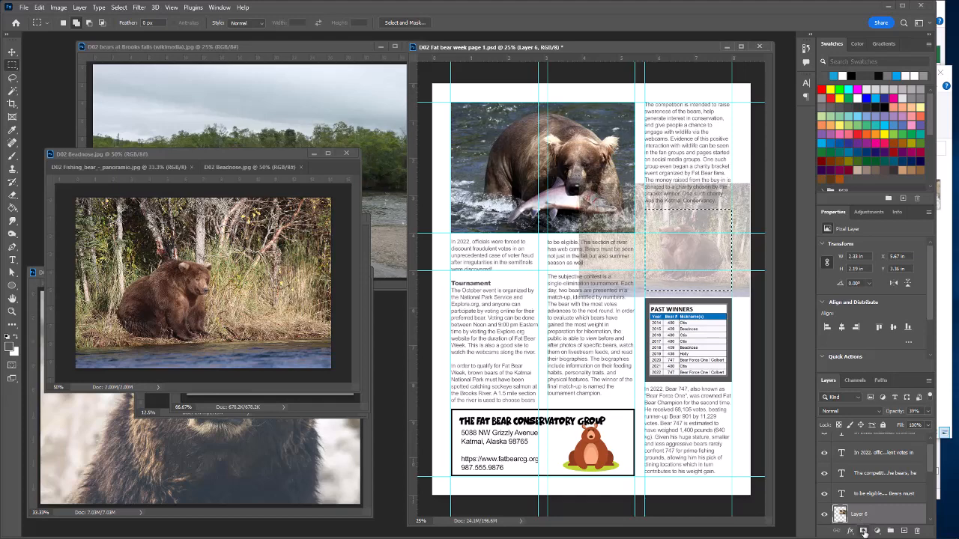
- Mask the Beadnose photo to the rectangular selection and restore its layer opacity to 100%
left_click(863, 530)
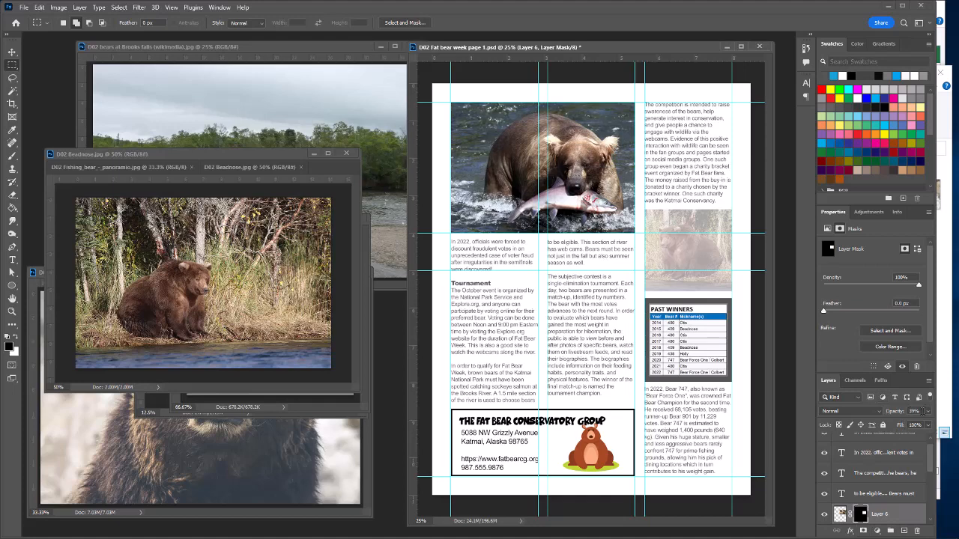
left_click(922, 411)
left_click_drag(900, 425, 940, 425)
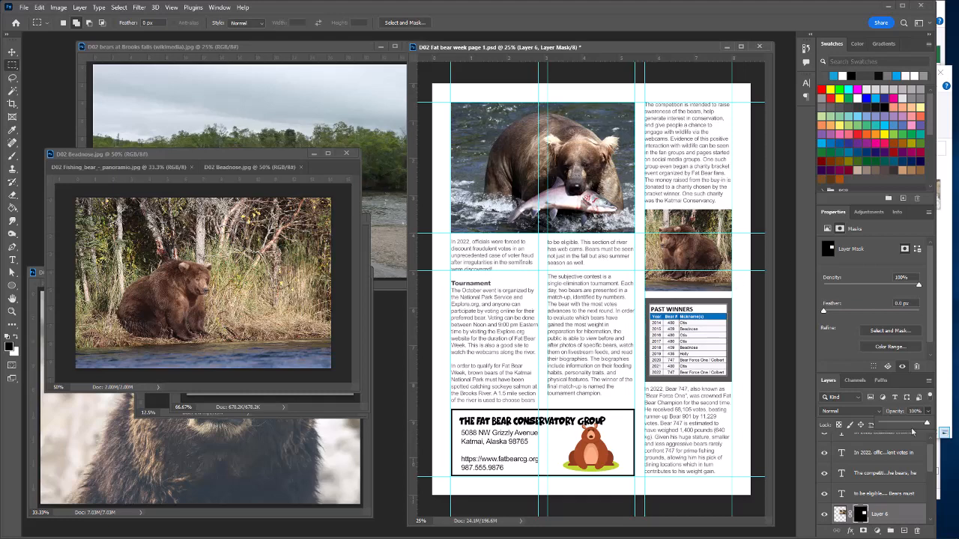
- Group all the page 2 layers, from the Bear 747 text down to Layer 3, and name the group Page 2
left_click(932, 455)
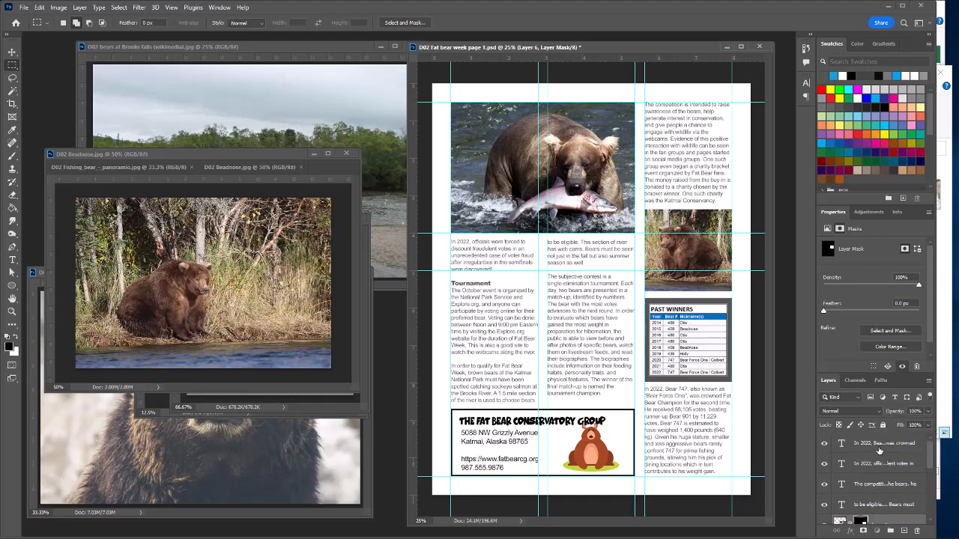
left_click(878, 449)
scroll(934, 499, "down", 5)
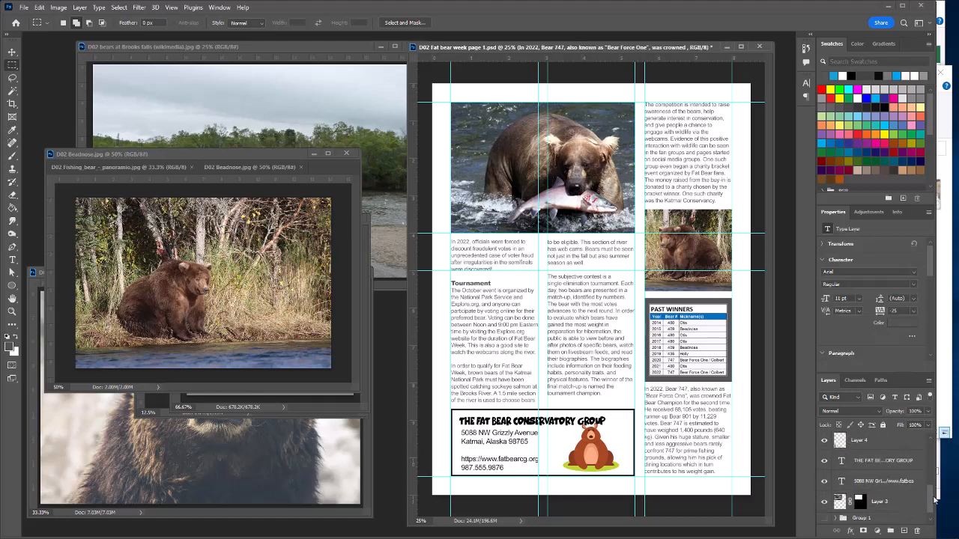
scroll(935, 499, "down", 1)
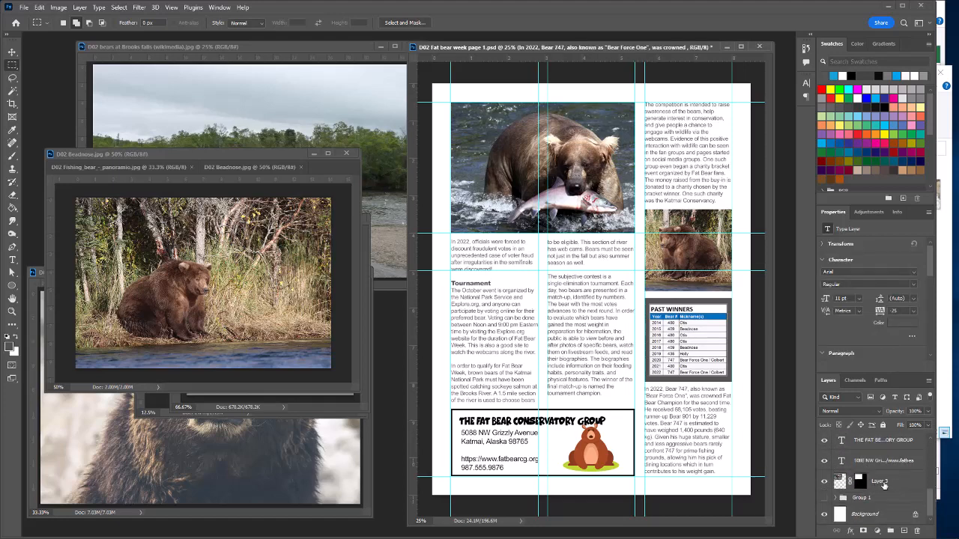
left_click(885, 483, "shift")
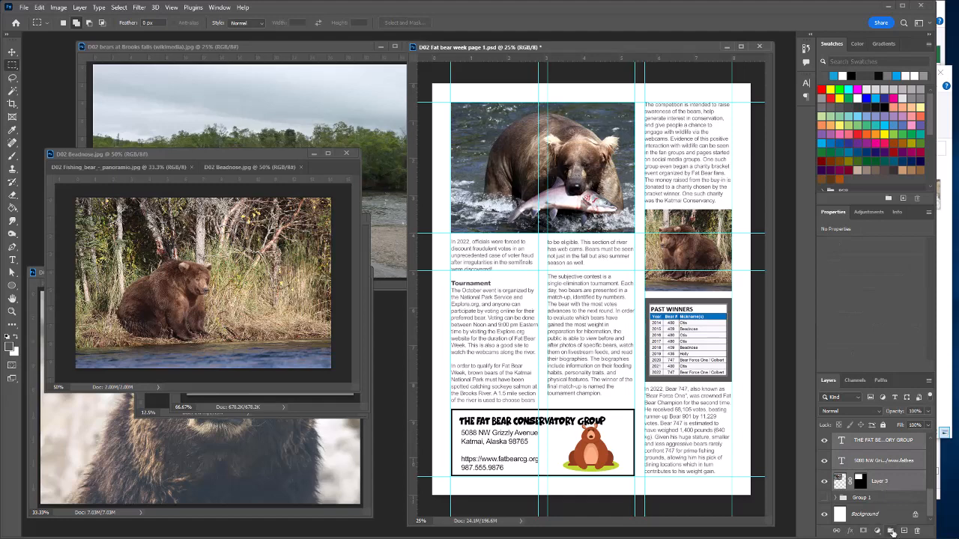
left_click(891, 531)
double_click(863, 439)
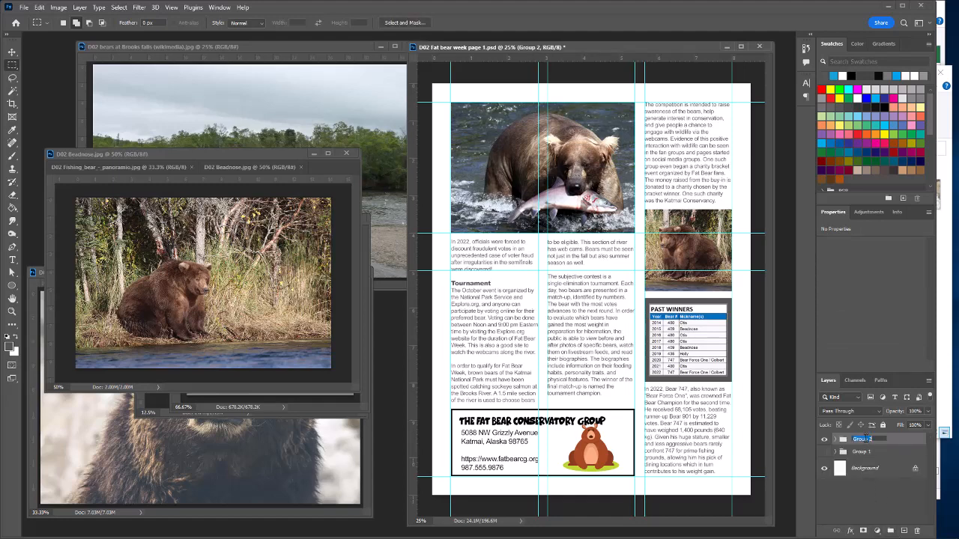
type("Page 2")
- Rename the hidden Group 1 as Page 1
left_click(862, 452)
double_click(863, 452)
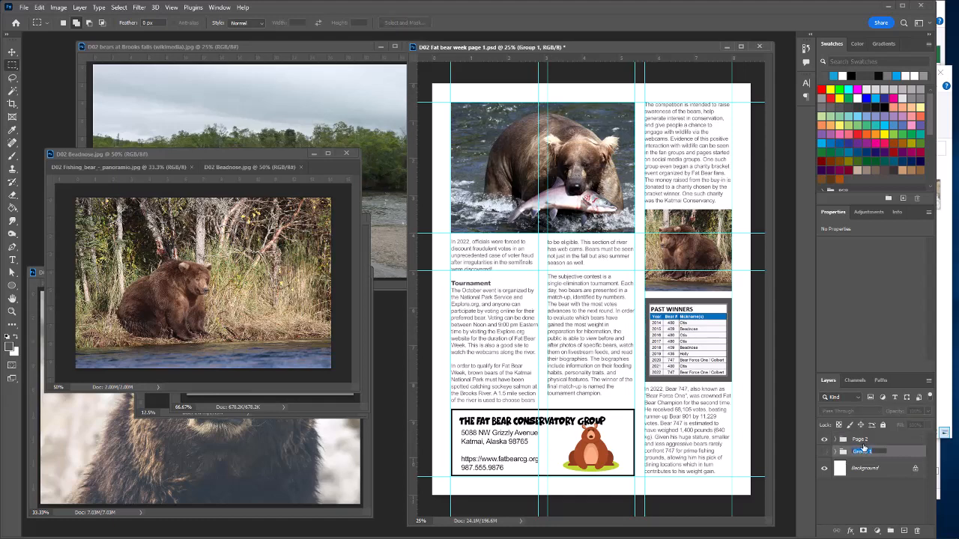
type("Page")
left_click(885, 470)
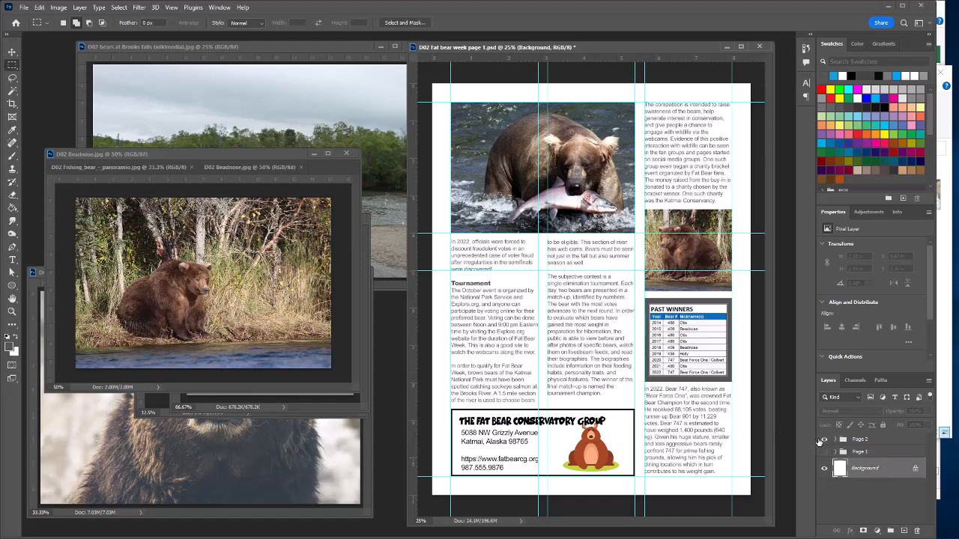
- Preview the Page 1 group alone with Page 2 hidden, ending with only the Page 2 group visible
left_click(823, 440)
left_click(825, 453)
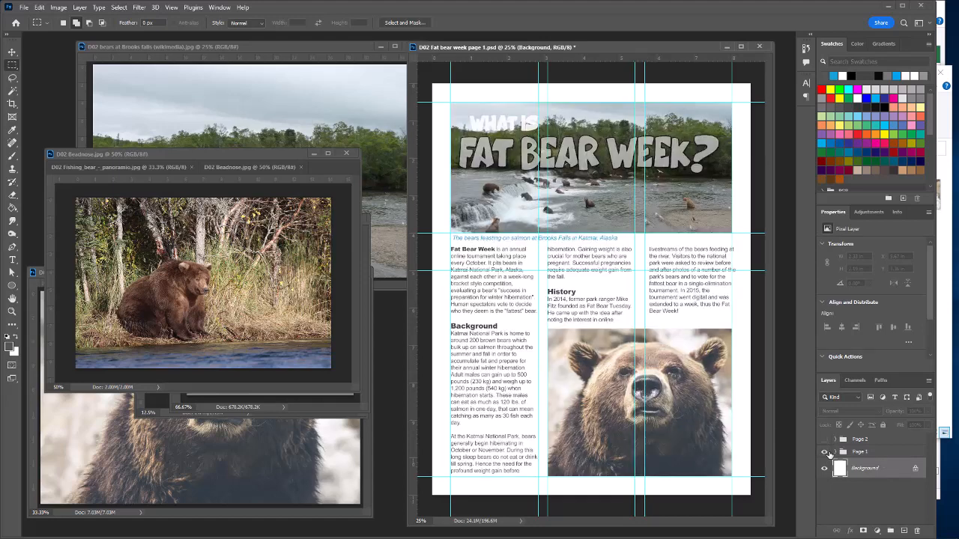
left_click(824, 453)
left_click(823, 440)
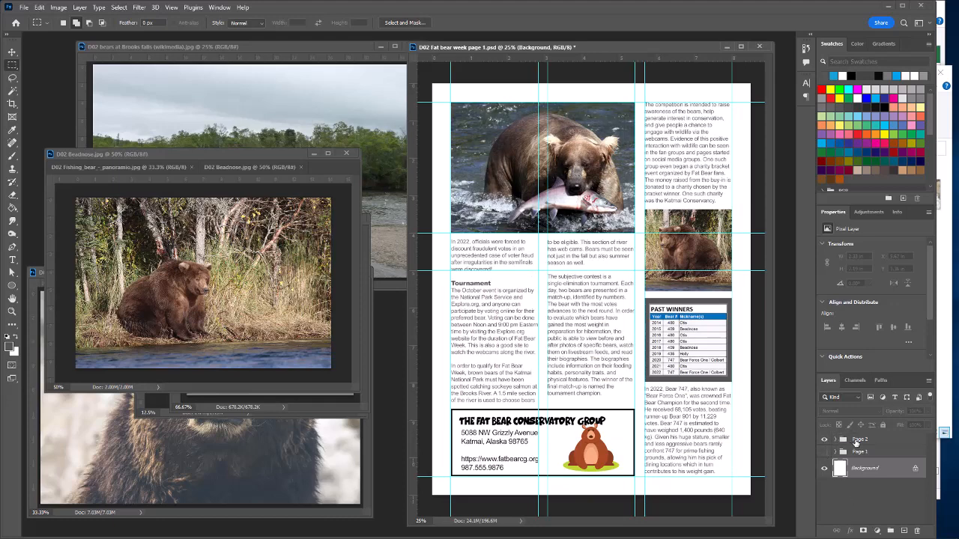
- Save the document as a separate Photoshop file named D02 Fat bear week page 2.psd in the Projects folder
left_click(23, 6)
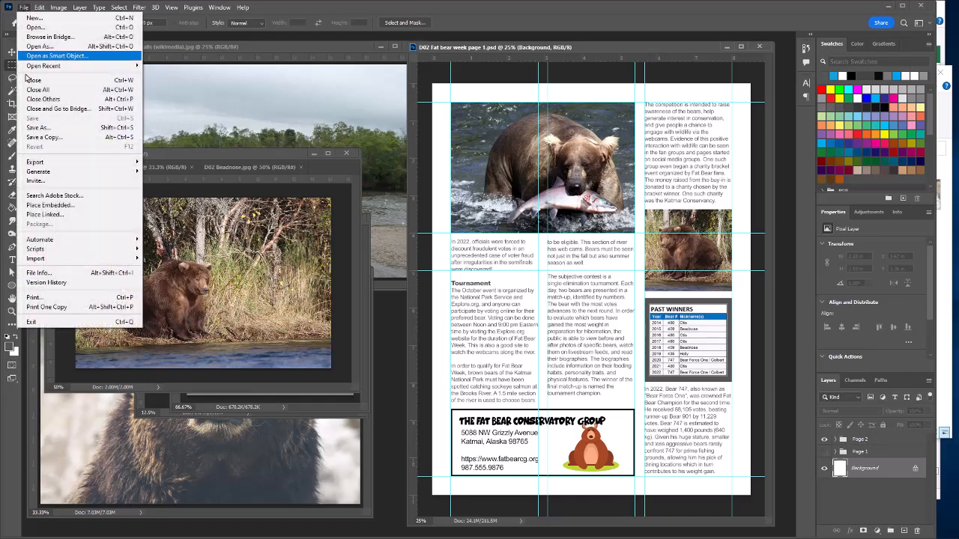
left_click(30, 129)
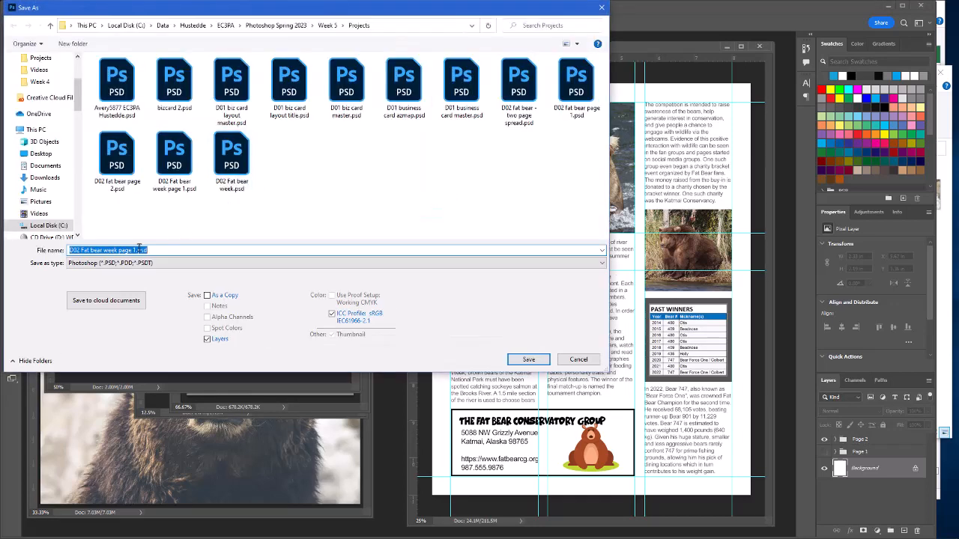
left_click(134, 251)
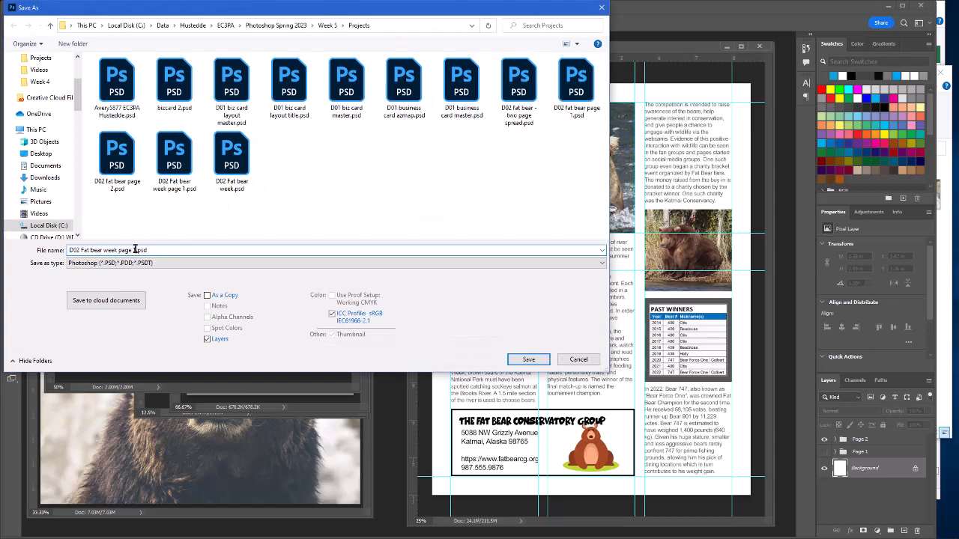
key("BackSpace")
type("2")
left_click(529, 359)
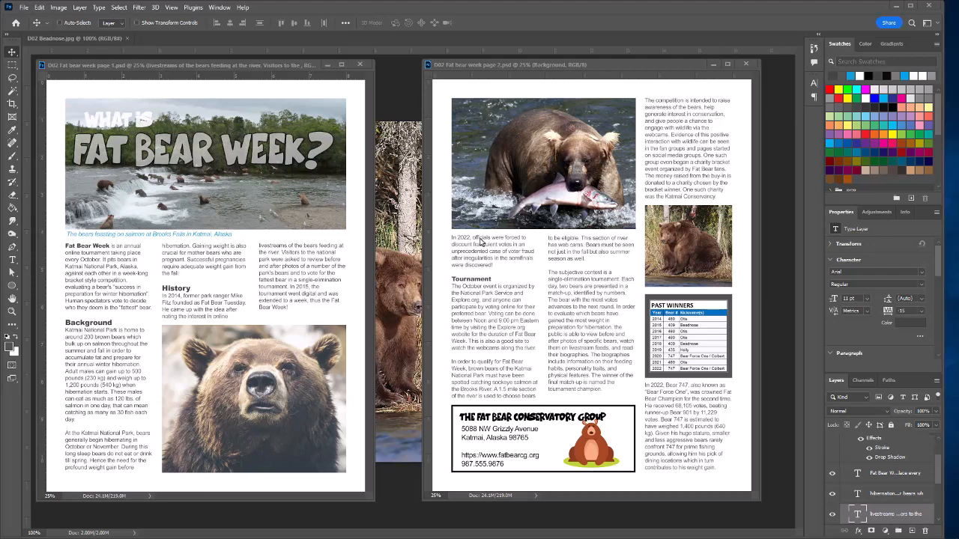
- Set up a multi-page PDF Presentation from the open files, removing D02 Beadnose.jpg and keeping page 1 ahead of page 2
left_click(24, 7)
mouse_move(36, 241)
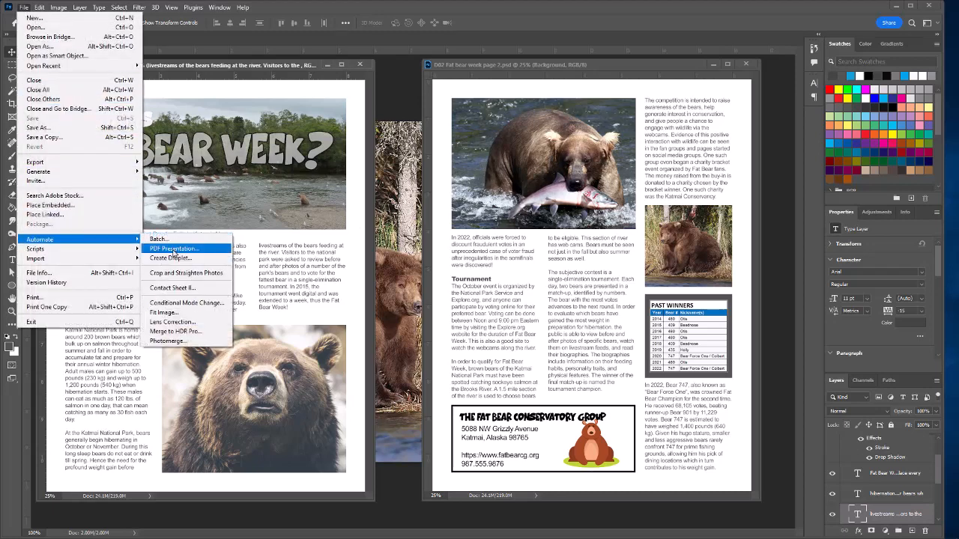
left_click(173, 250)
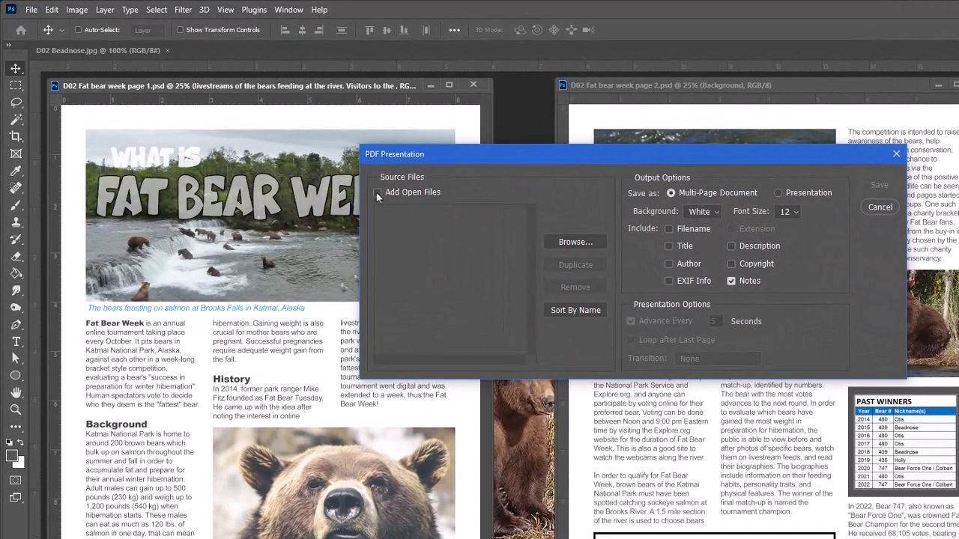
left_click(376, 193)
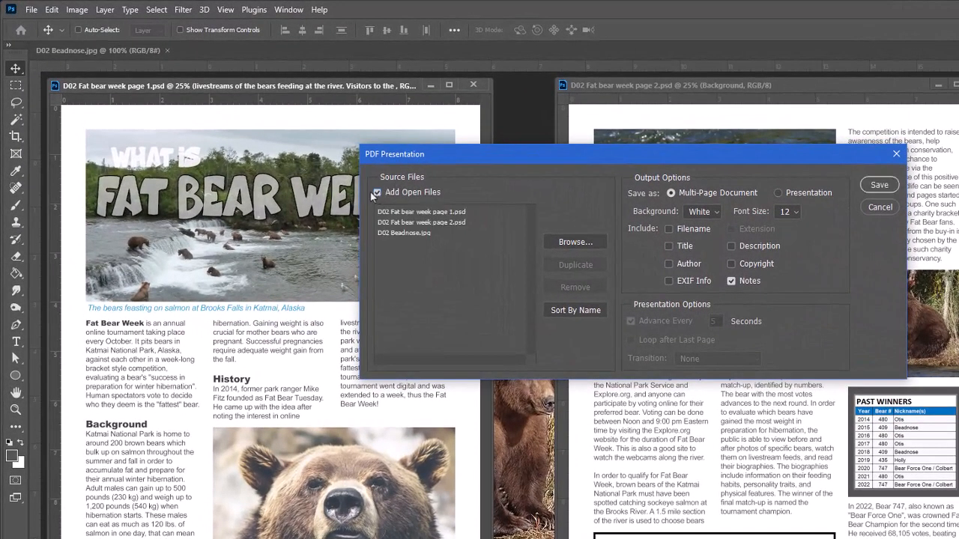
left_click(411, 233)
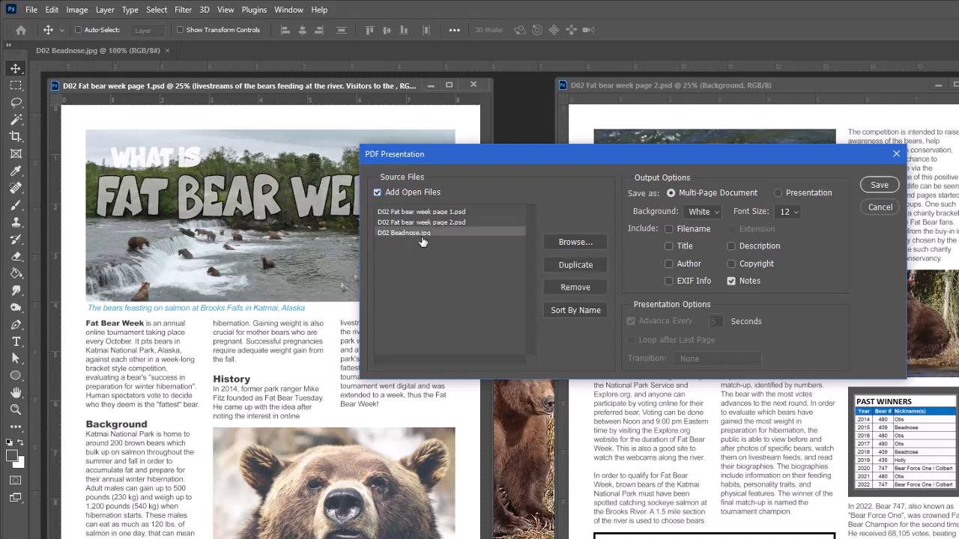
left_click(580, 287)
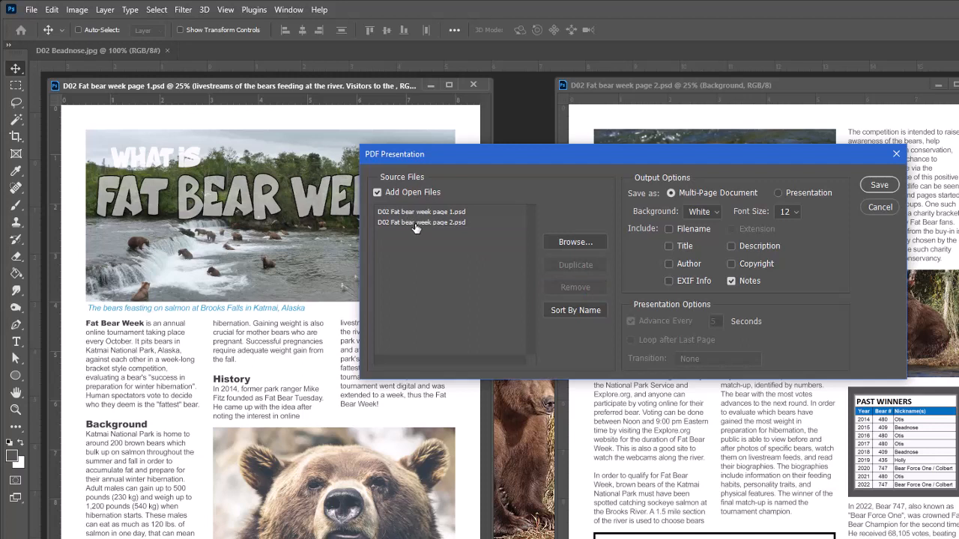
left_click_drag(416, 226, 439, 215)
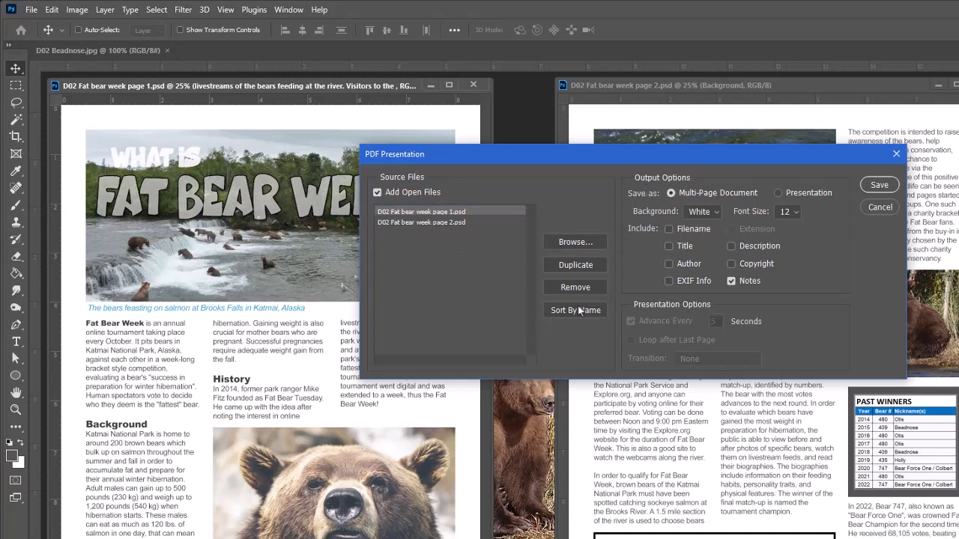
- Save the PDF in Week 5's Projects folder as D02 Fat Bear Flyer plus the author's surname in parentheses, keeping the High Quality Print (Modified) preset
left_click(874, 187)
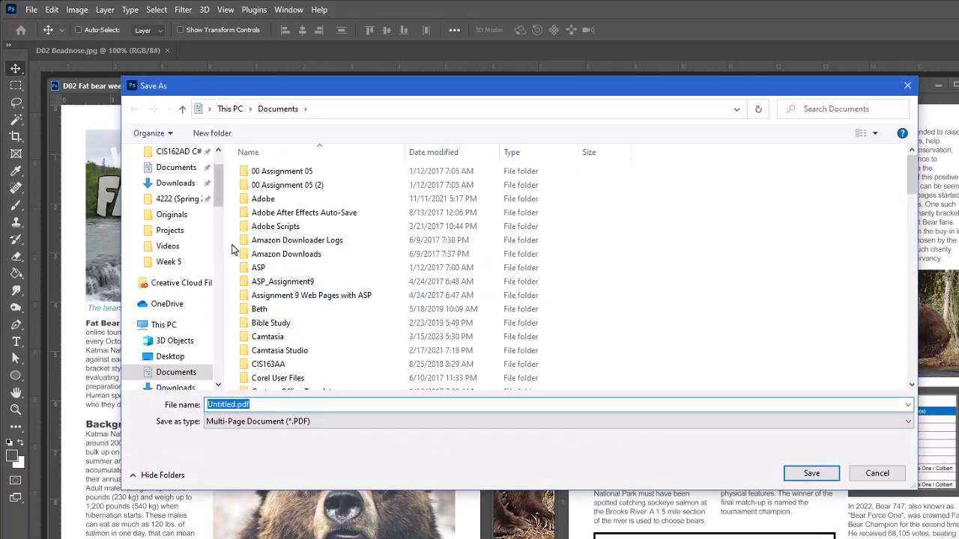
left_click(168, 261)
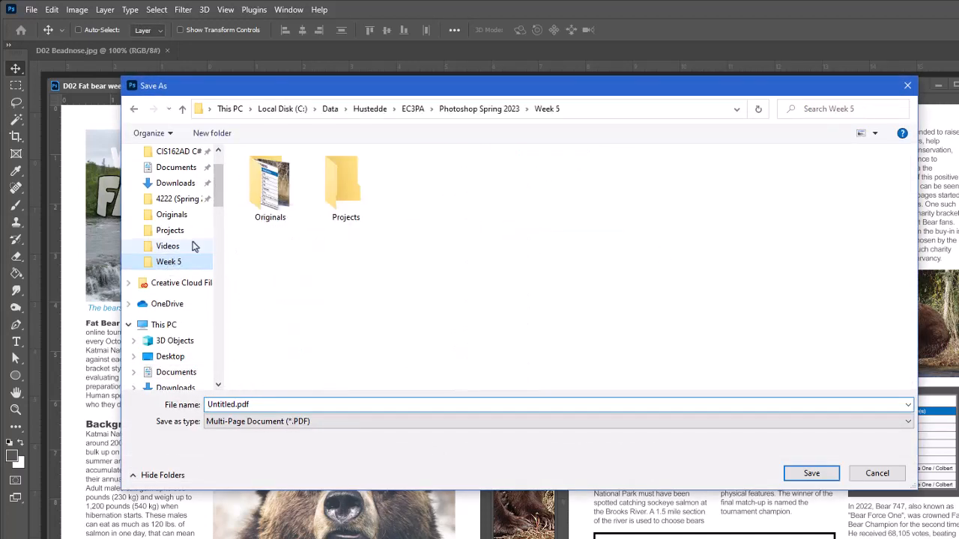
double_click(342, 188)
left_click(234, 404)
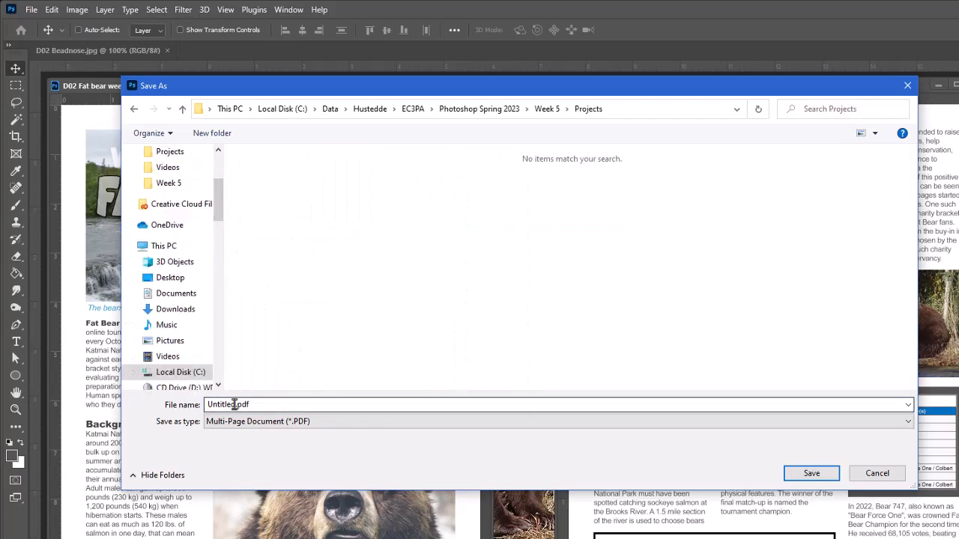
left_click_drag(235, 404, 166, 405)
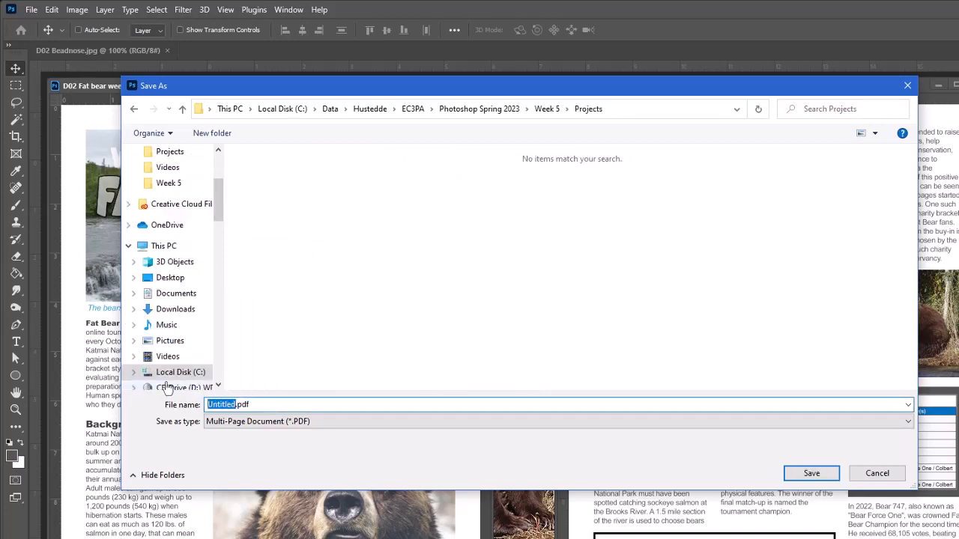
type("D02 Fat Bear Fly")
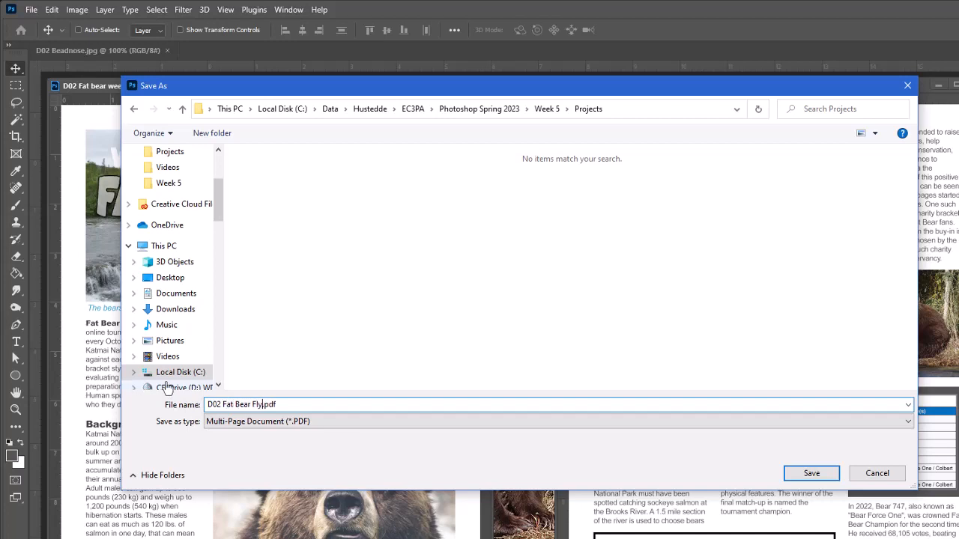
type("er (Hustedde)")
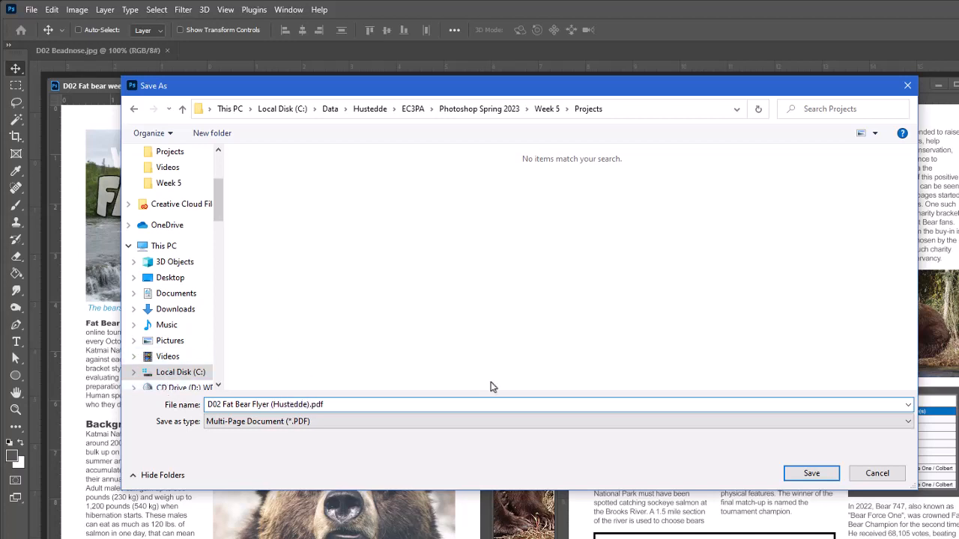
left_click(819, 476)
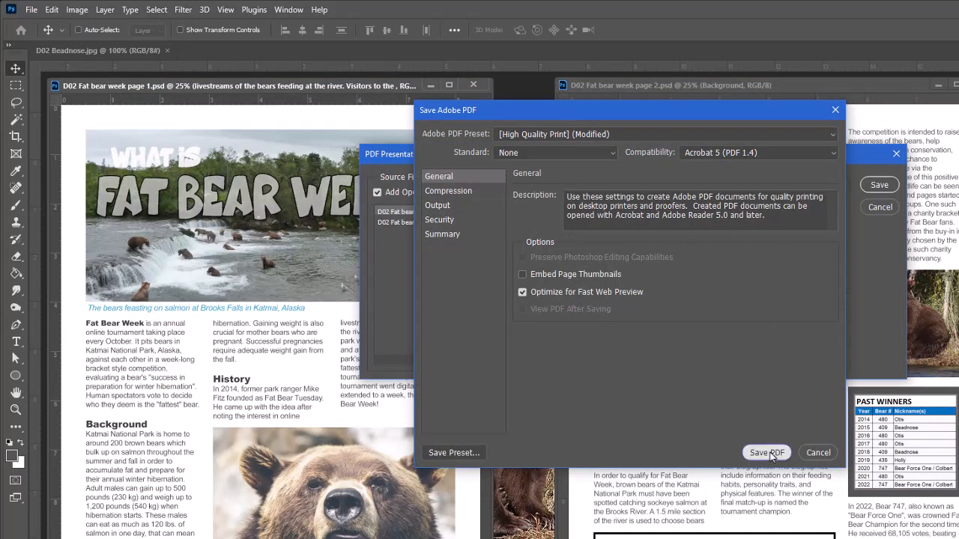
left_click(771, 453)
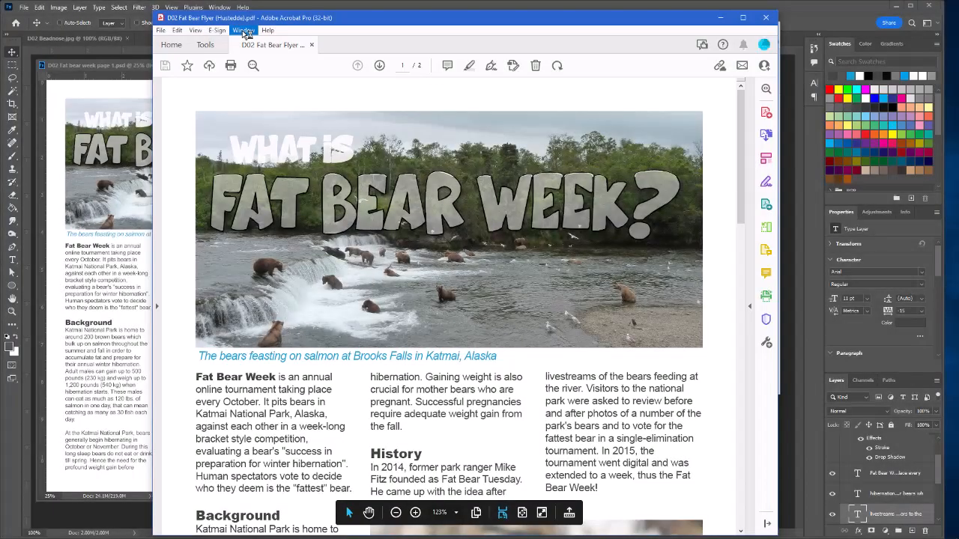
- Zoom the flyer PDF in Acrobat out to show the full page width and review pages 1 and 2
left_click(244, 31)
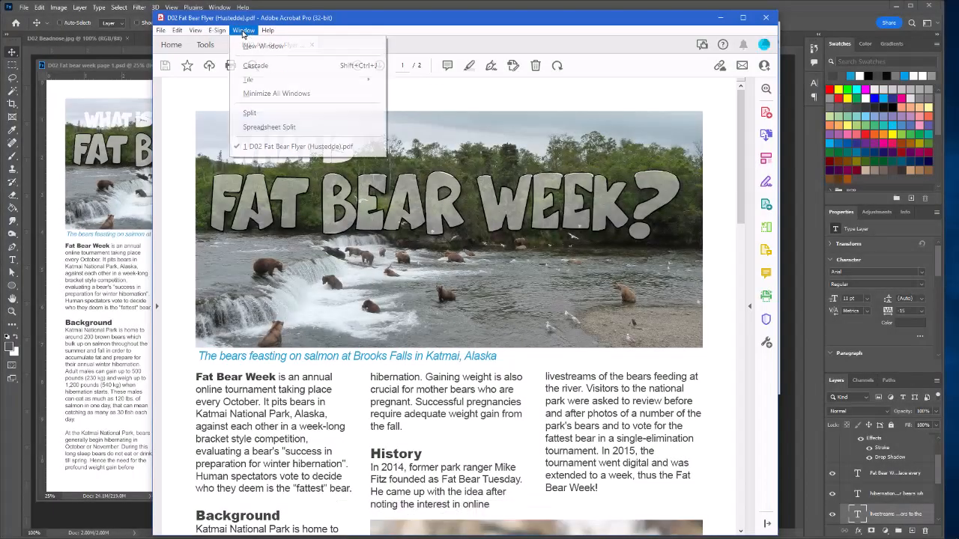
mouse_move(195, 30)
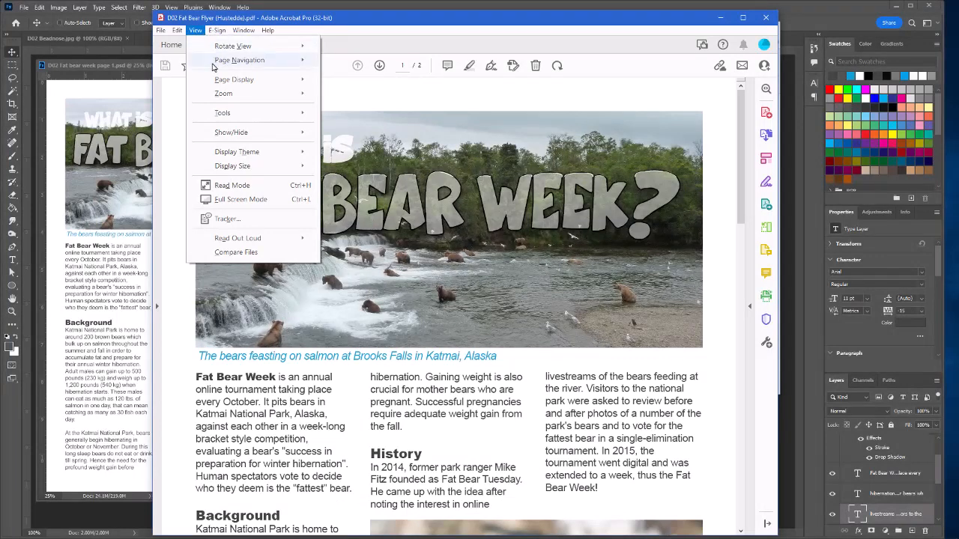
mouse_move(223, 92)
left_click(368, 158)
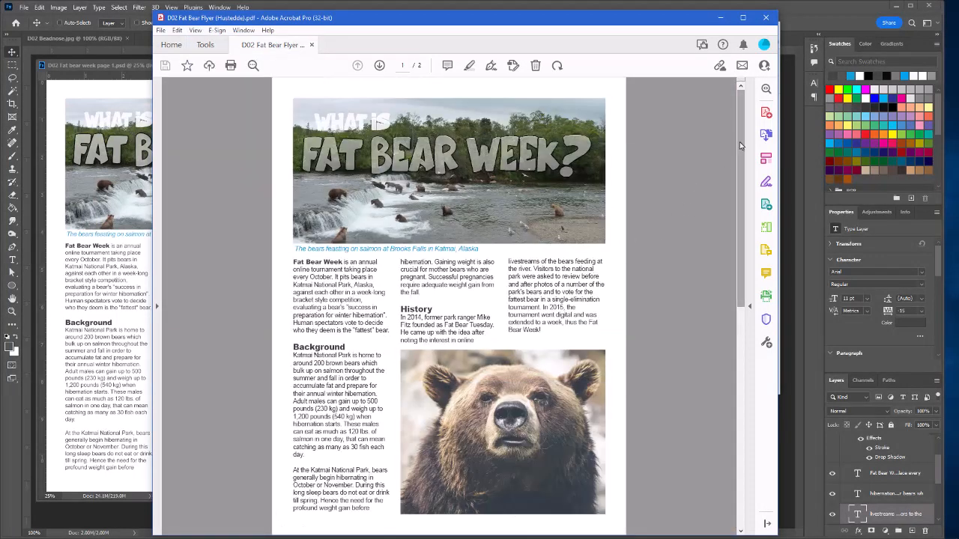
left_click_drag(740, 142, 732, 357)
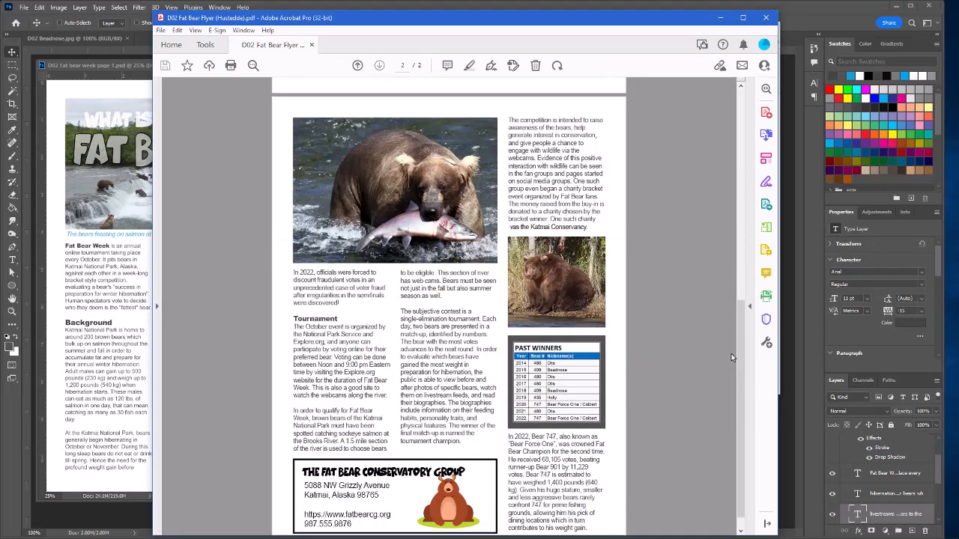
- Switch the flyer PDF to Two Page View
left_click(194, 33)
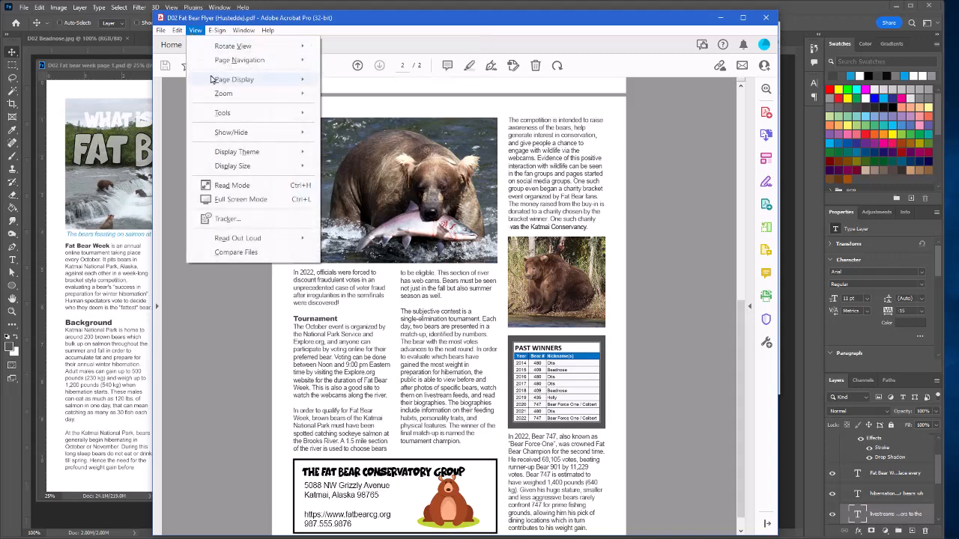
mouse_move(292, 80)
left_click(364, 110)
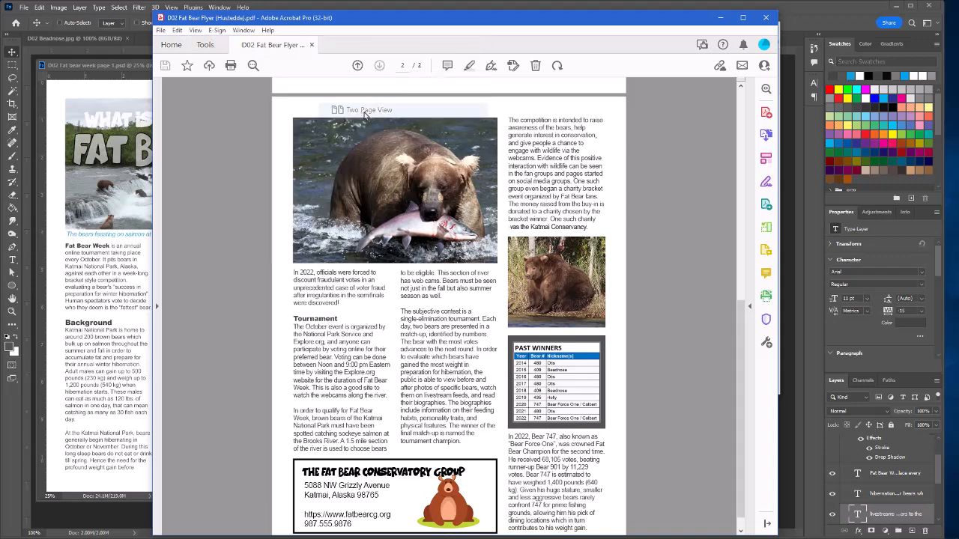